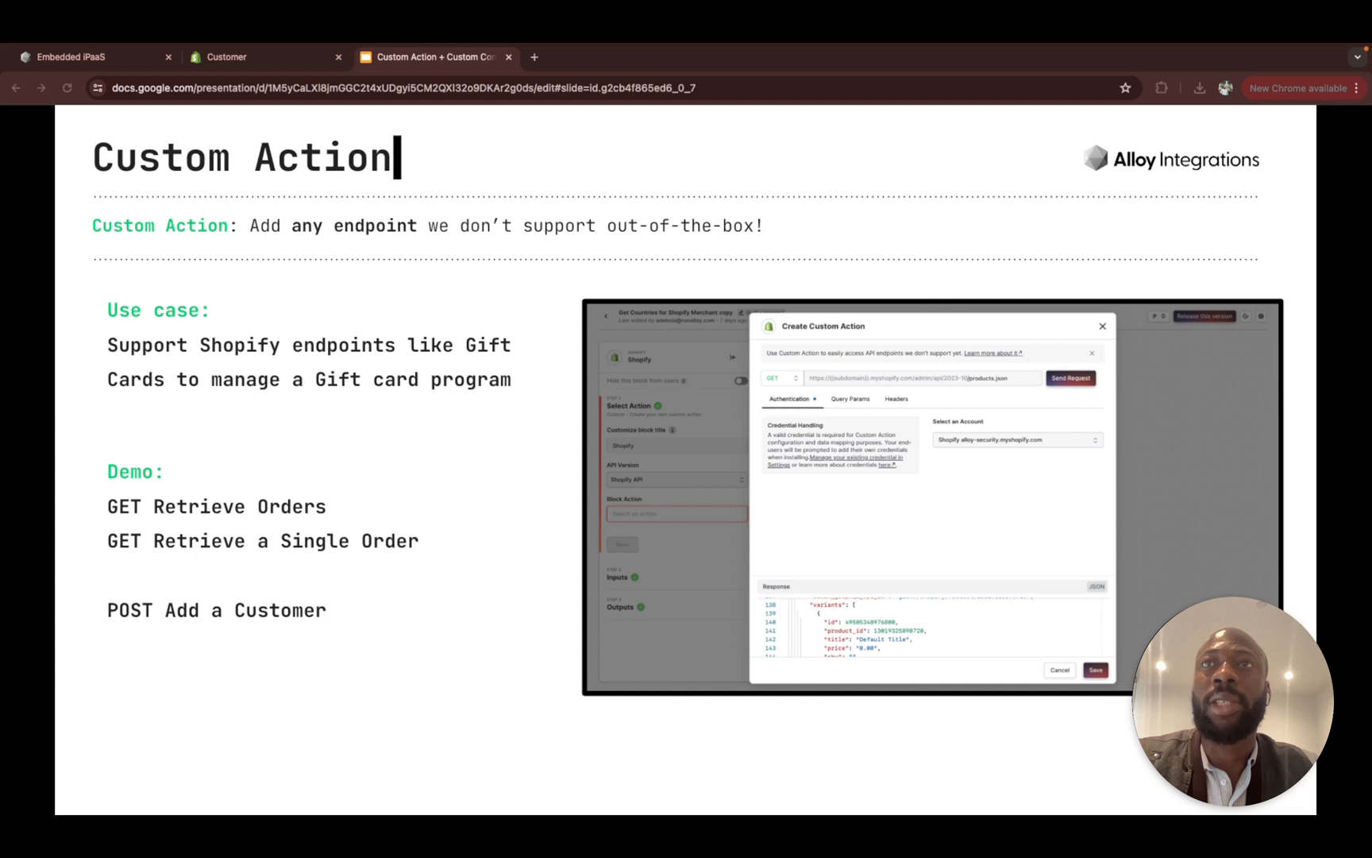
Step: Switch to Alloy's Embedded iPaaS integrations and create a new integration for Shopify
click(84, 64)
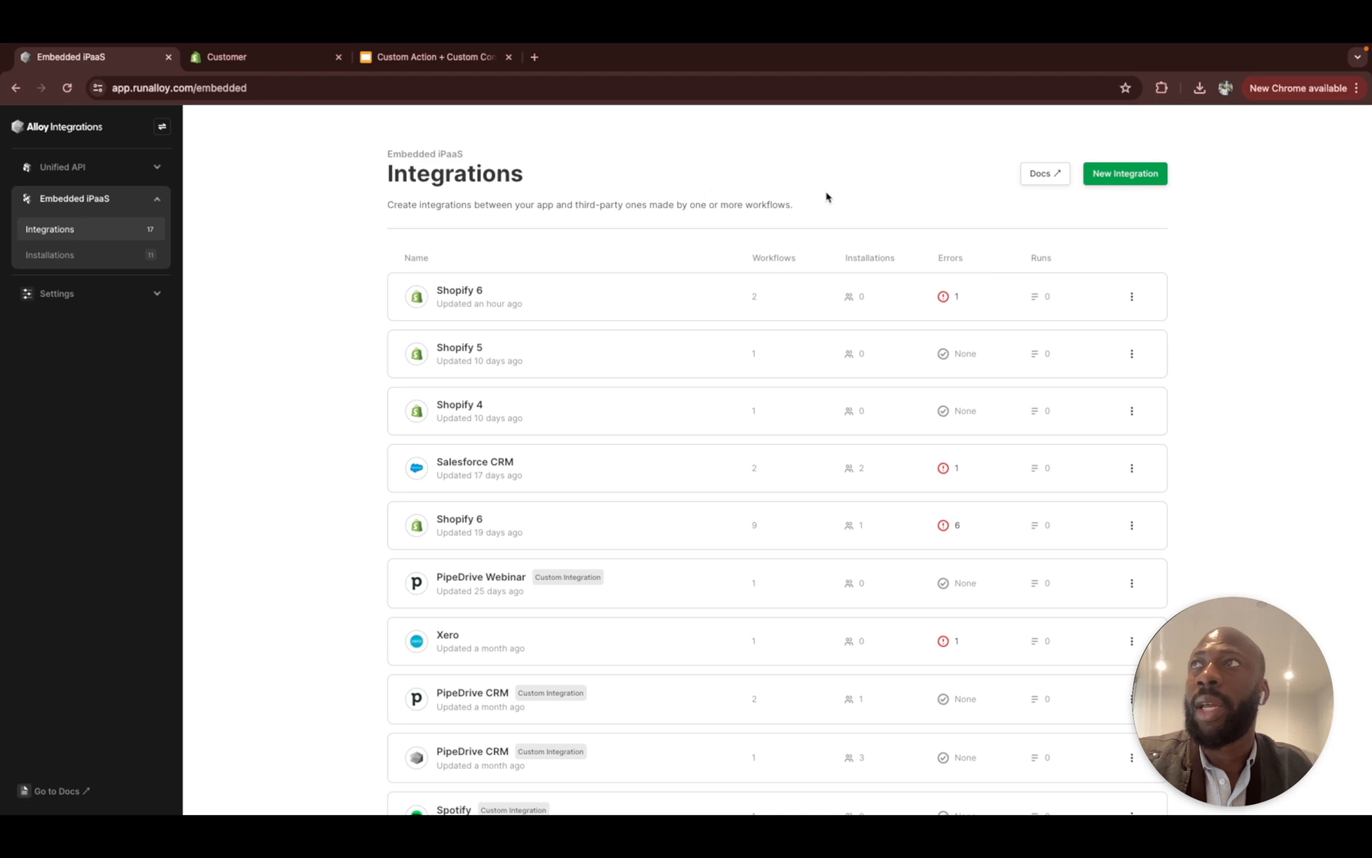
click(1095, 175)
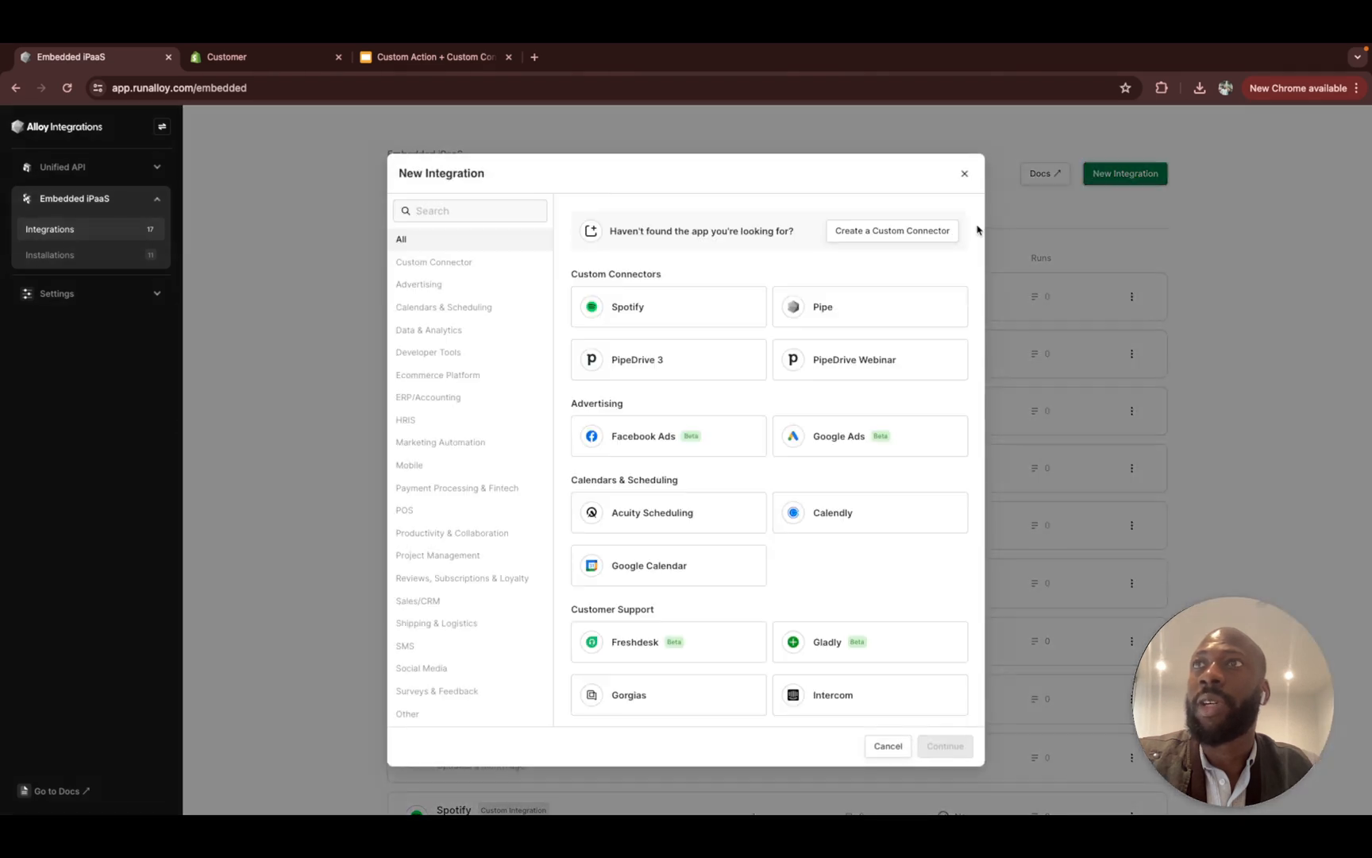
click(516, 215)
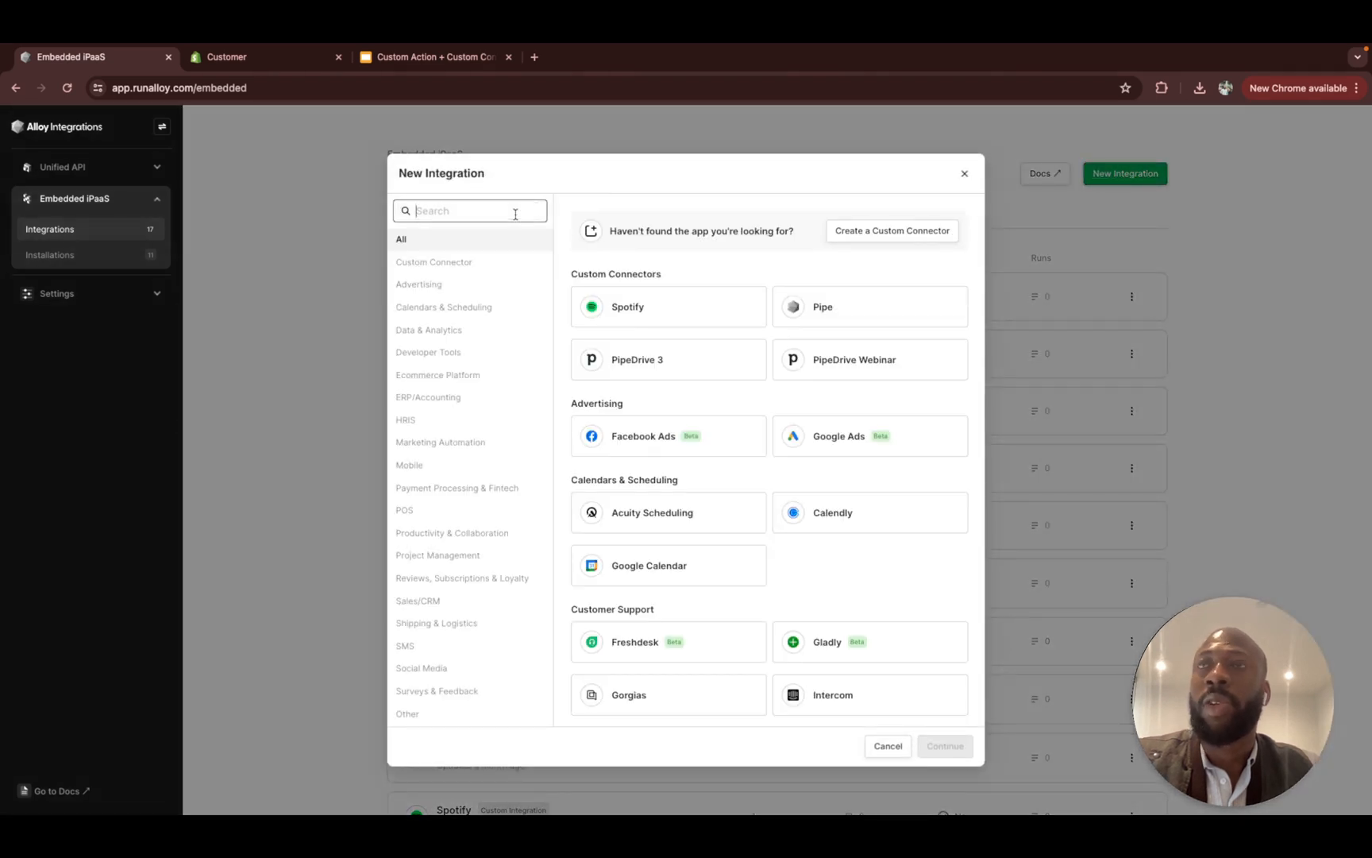
text(sho)
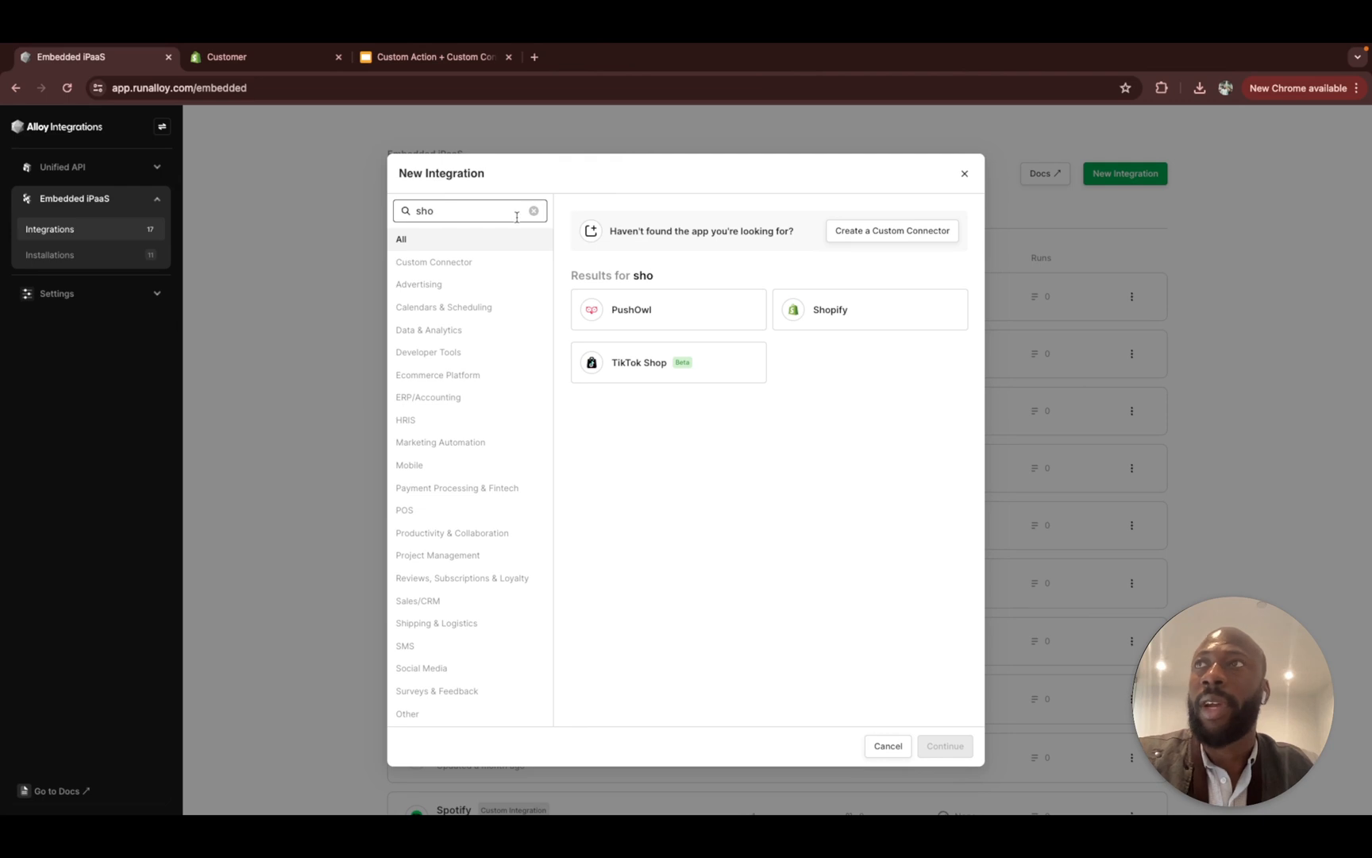
click(802, 307)
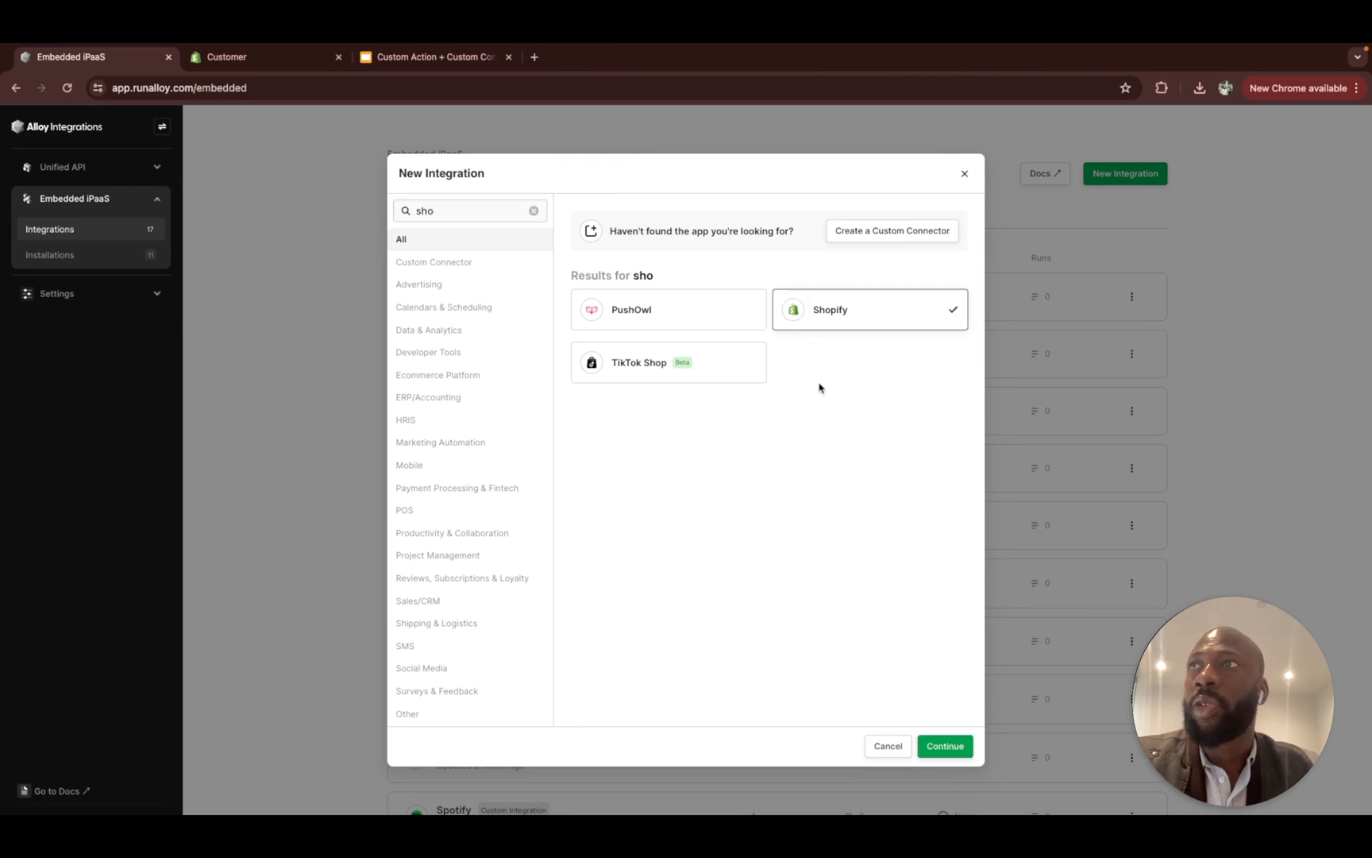
click(937, 743)
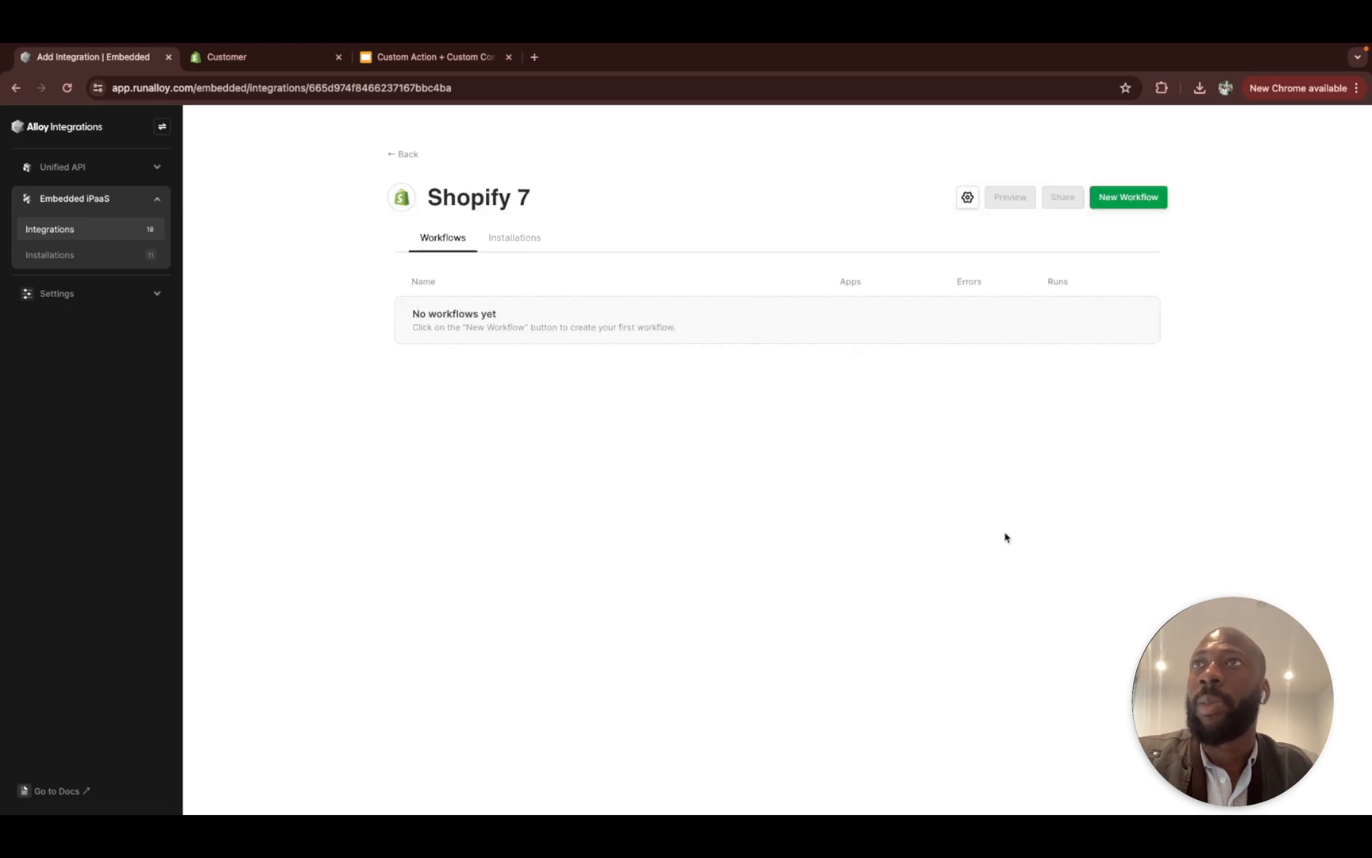
Step: Create a new workflow in the Shopify integration and set it to start with the On Installation Trigger
click(1134, 200)
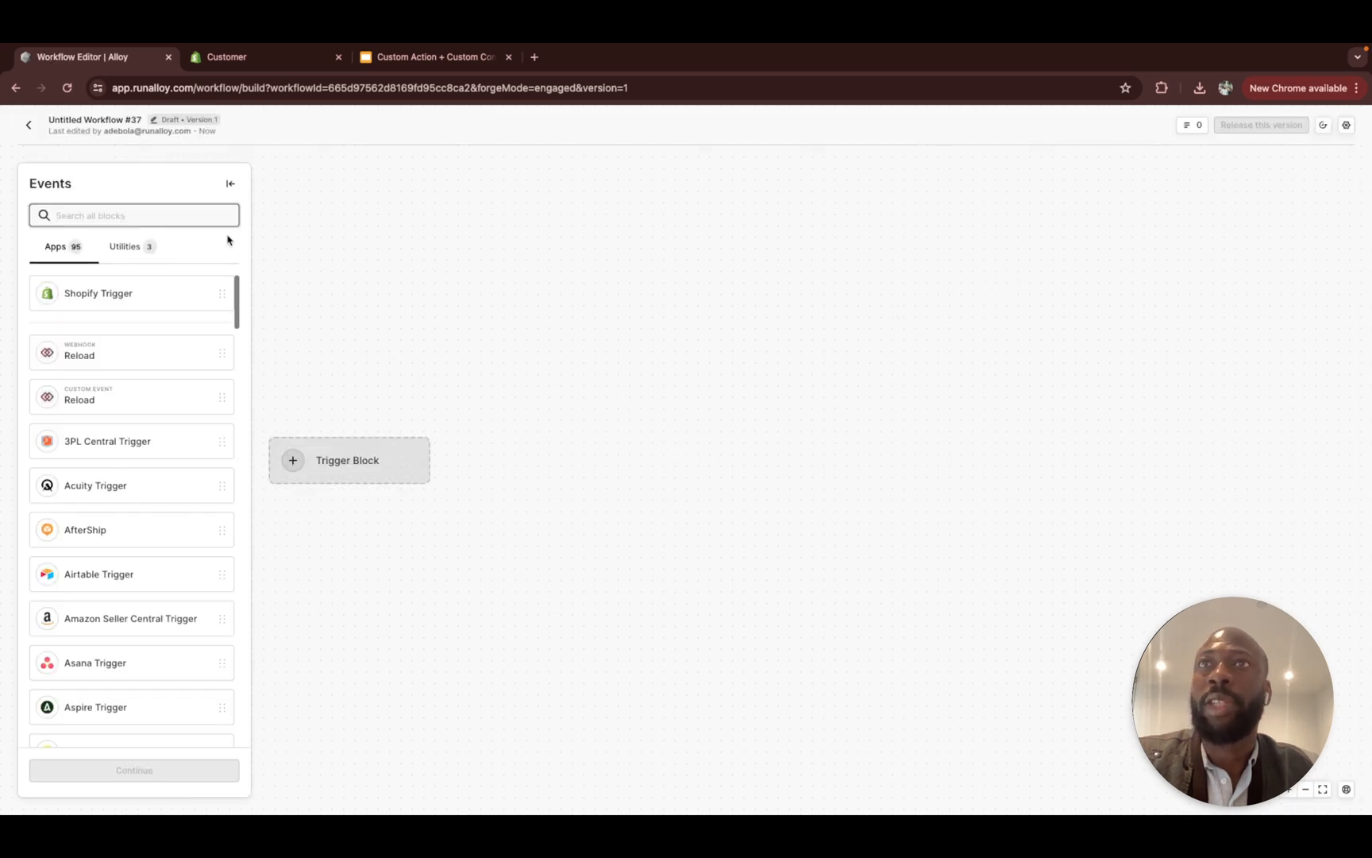
text(on ins)
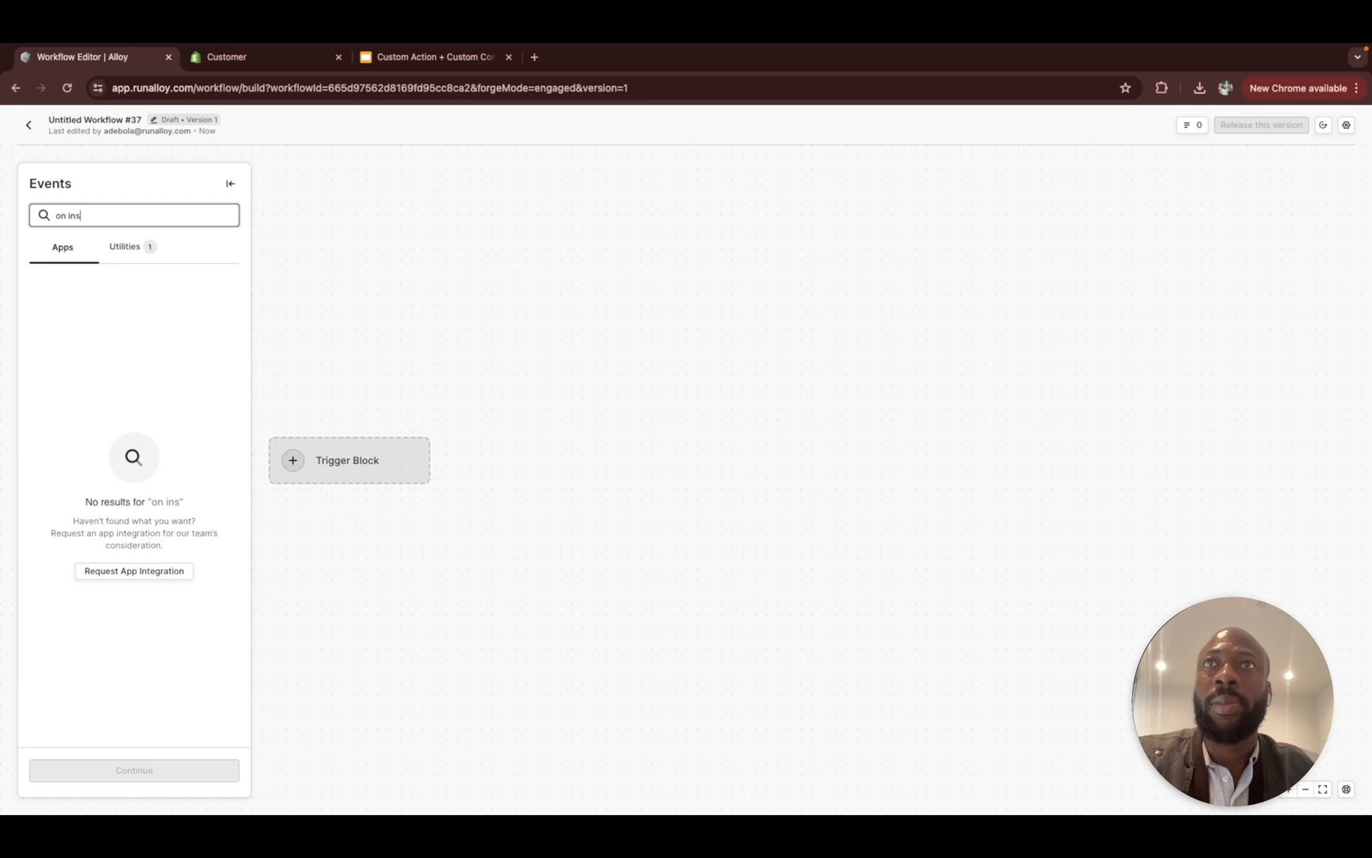
click(144, 250)
drag(131, 285, 379, 458)
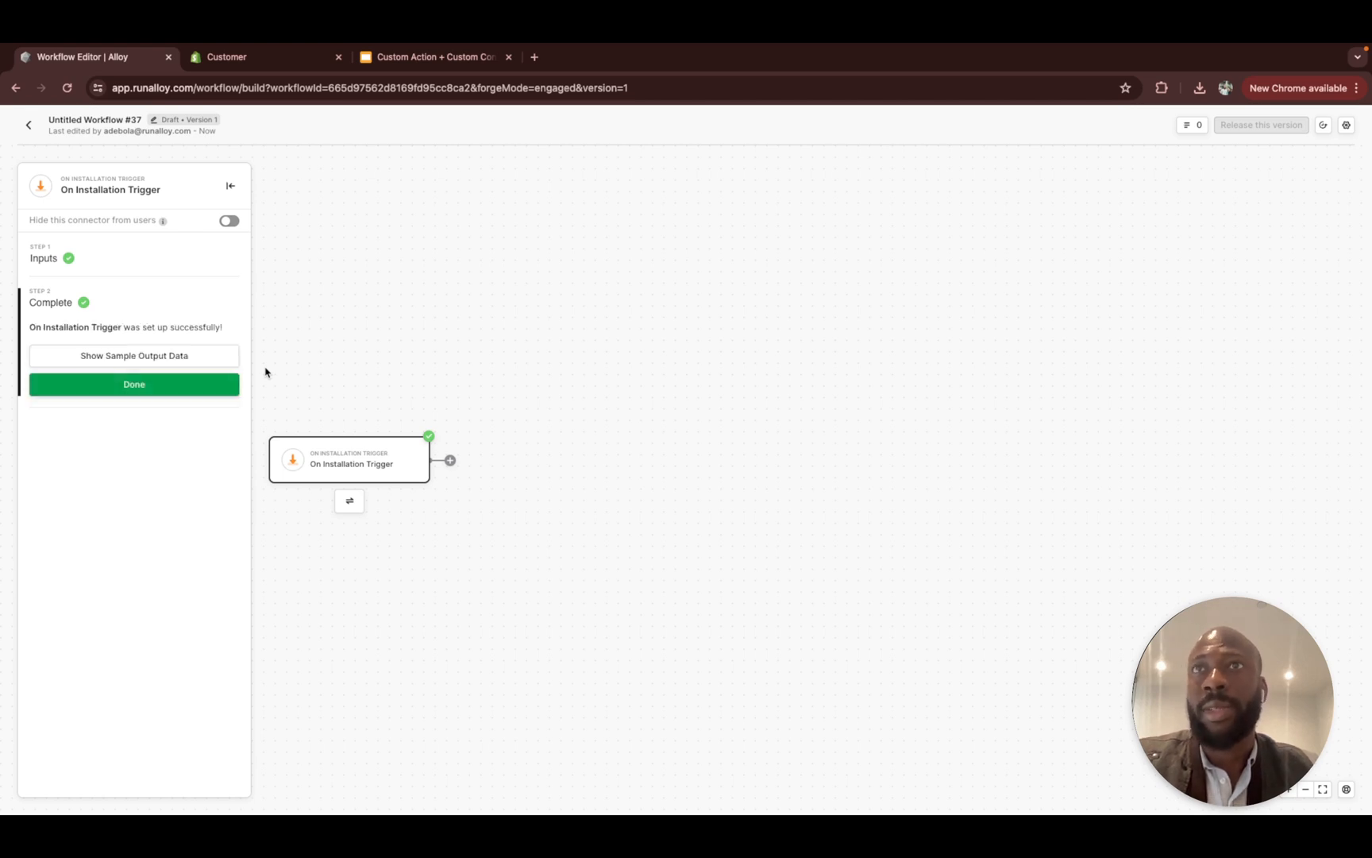
click(211, 391)
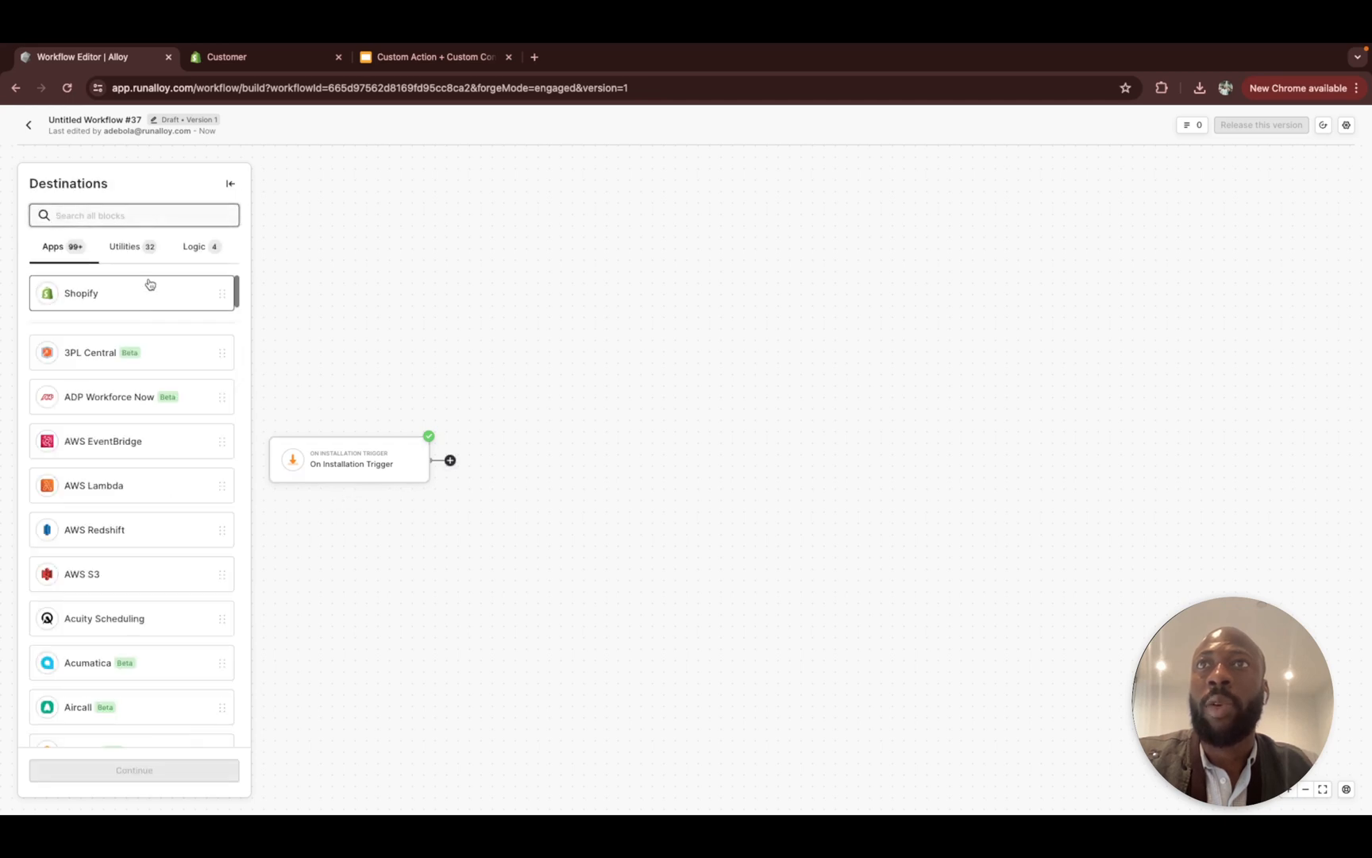
Step: Add a Shopify block after the trigger and start a custom action for it using the Shopify alloy-security.myshopify.com account
drag(149, 293, 573, 462)
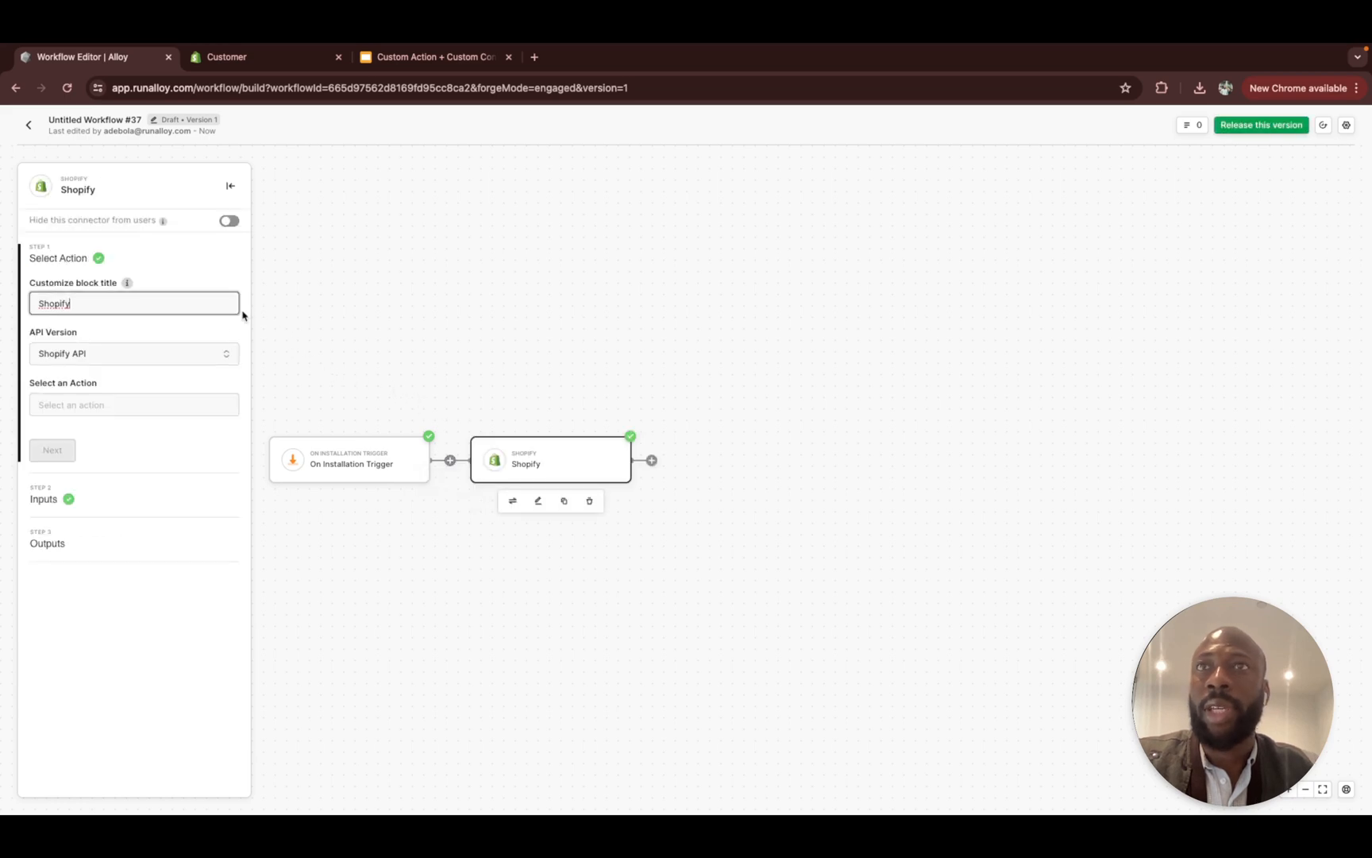
click(170, 403)
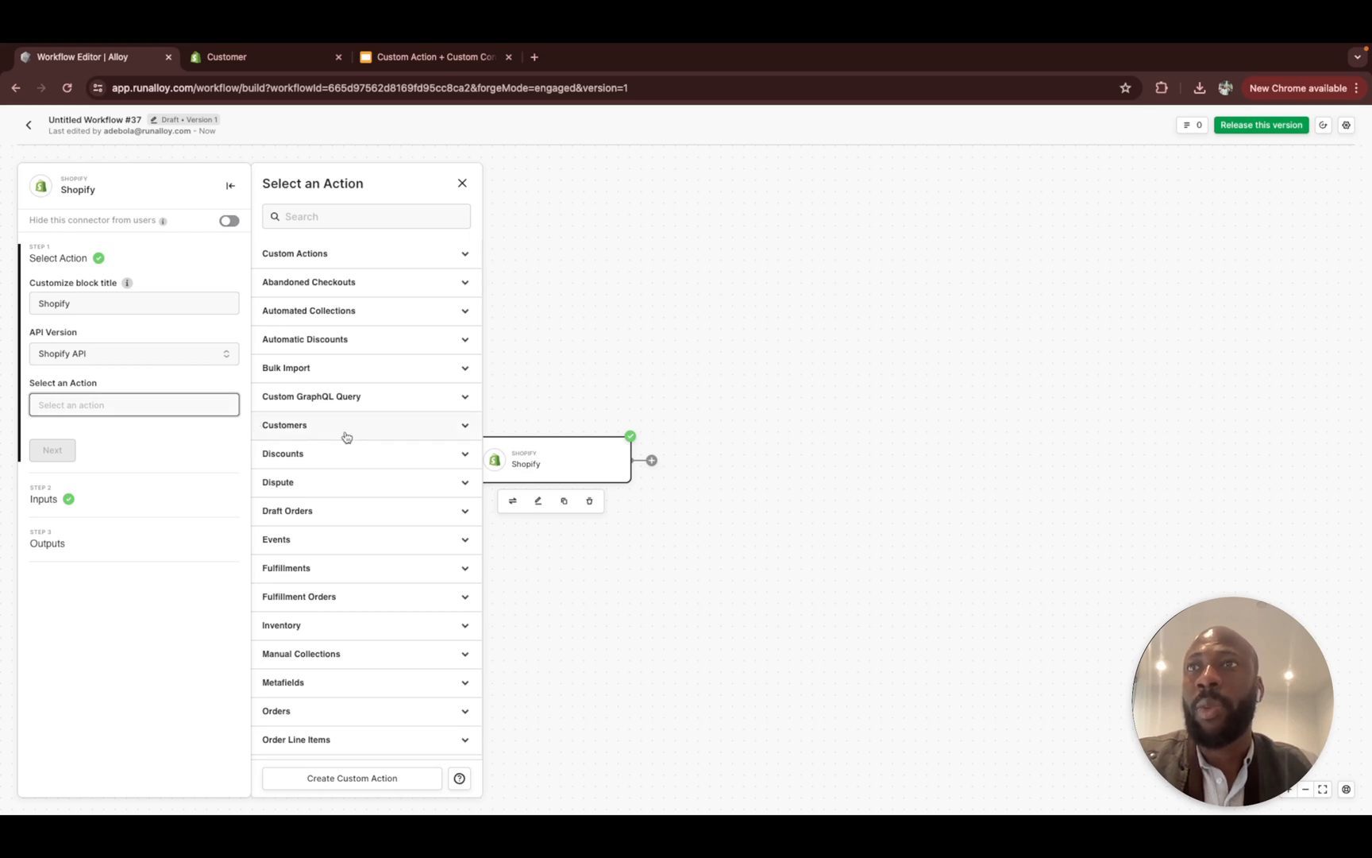
click(368, 778)
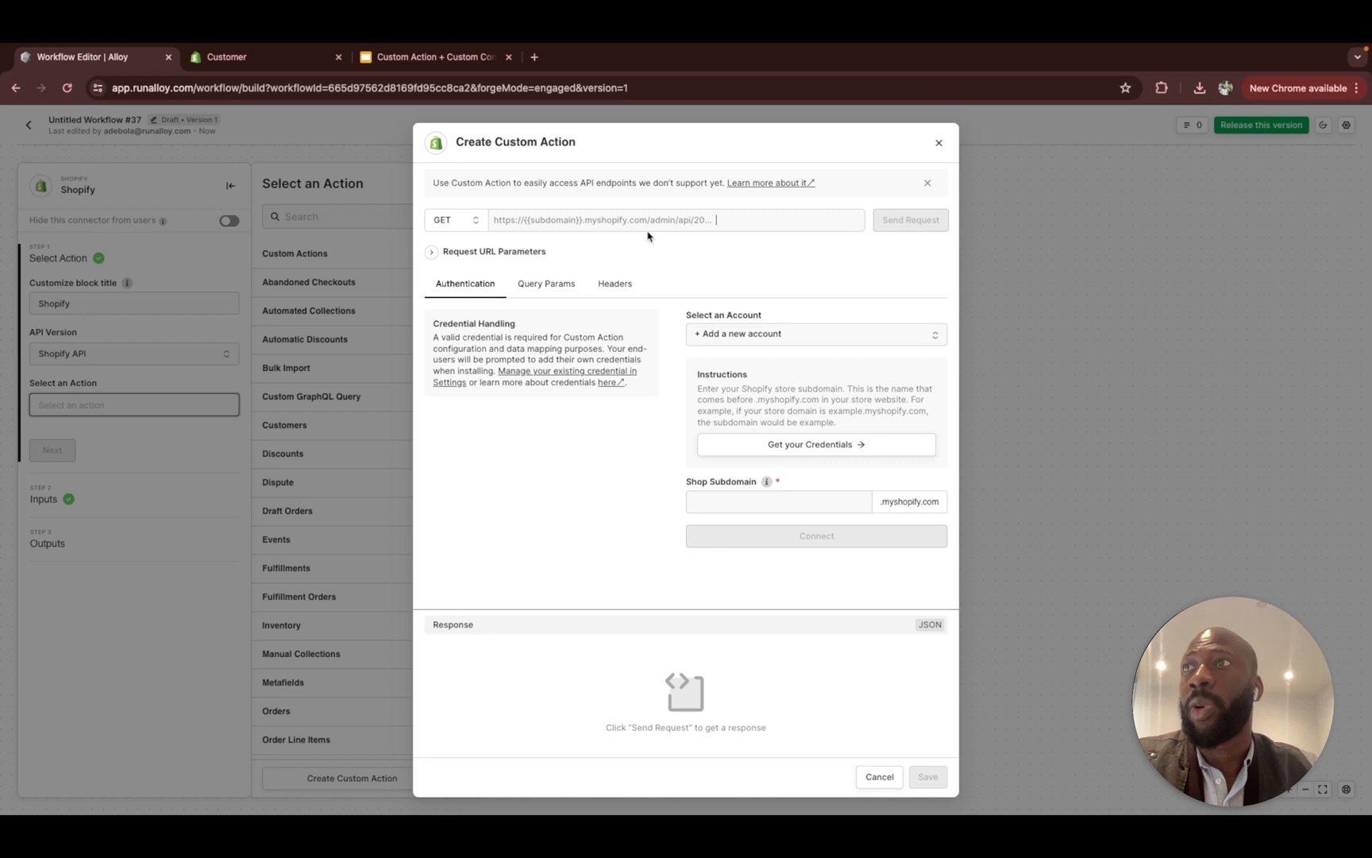
click(754, 334)
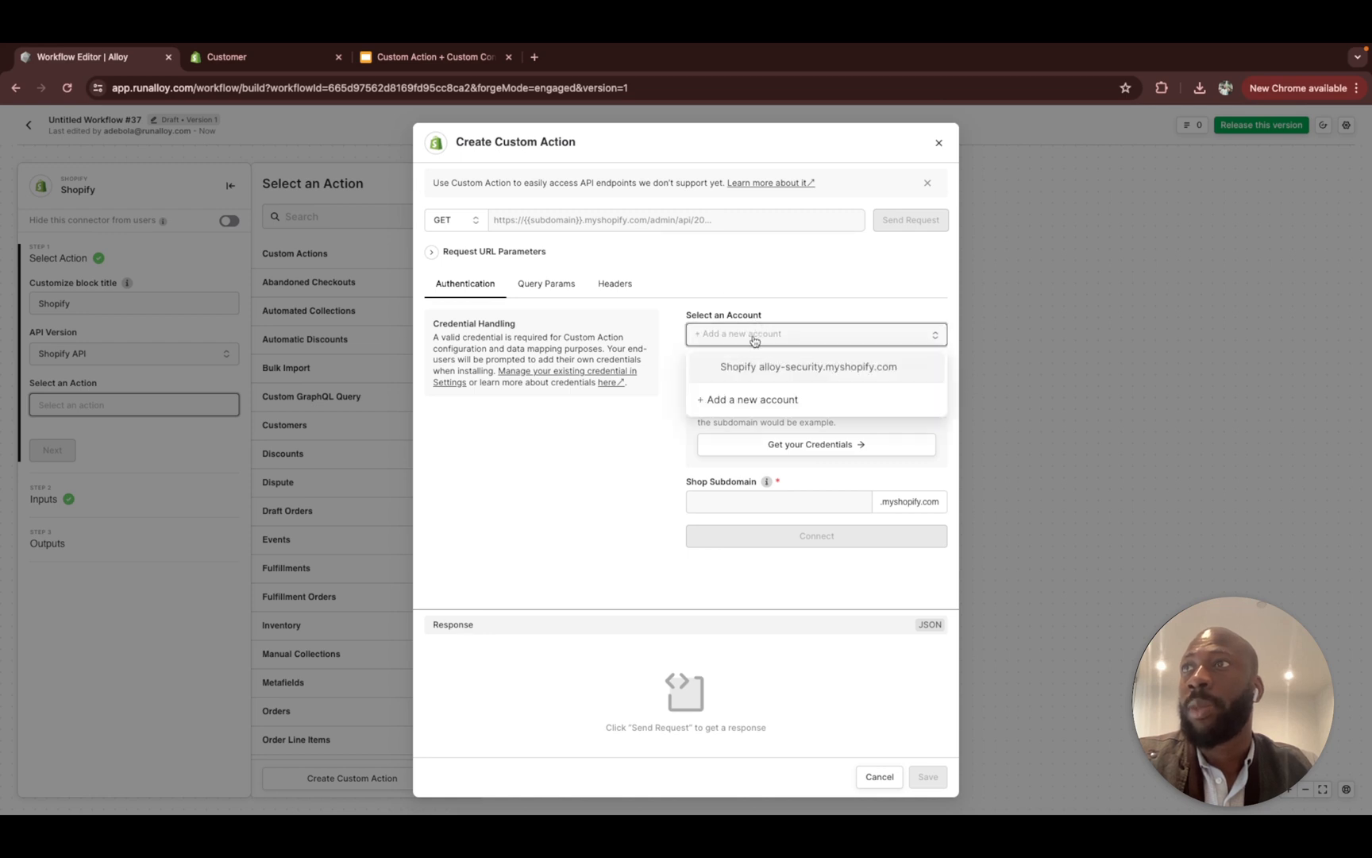
click(759, 368)
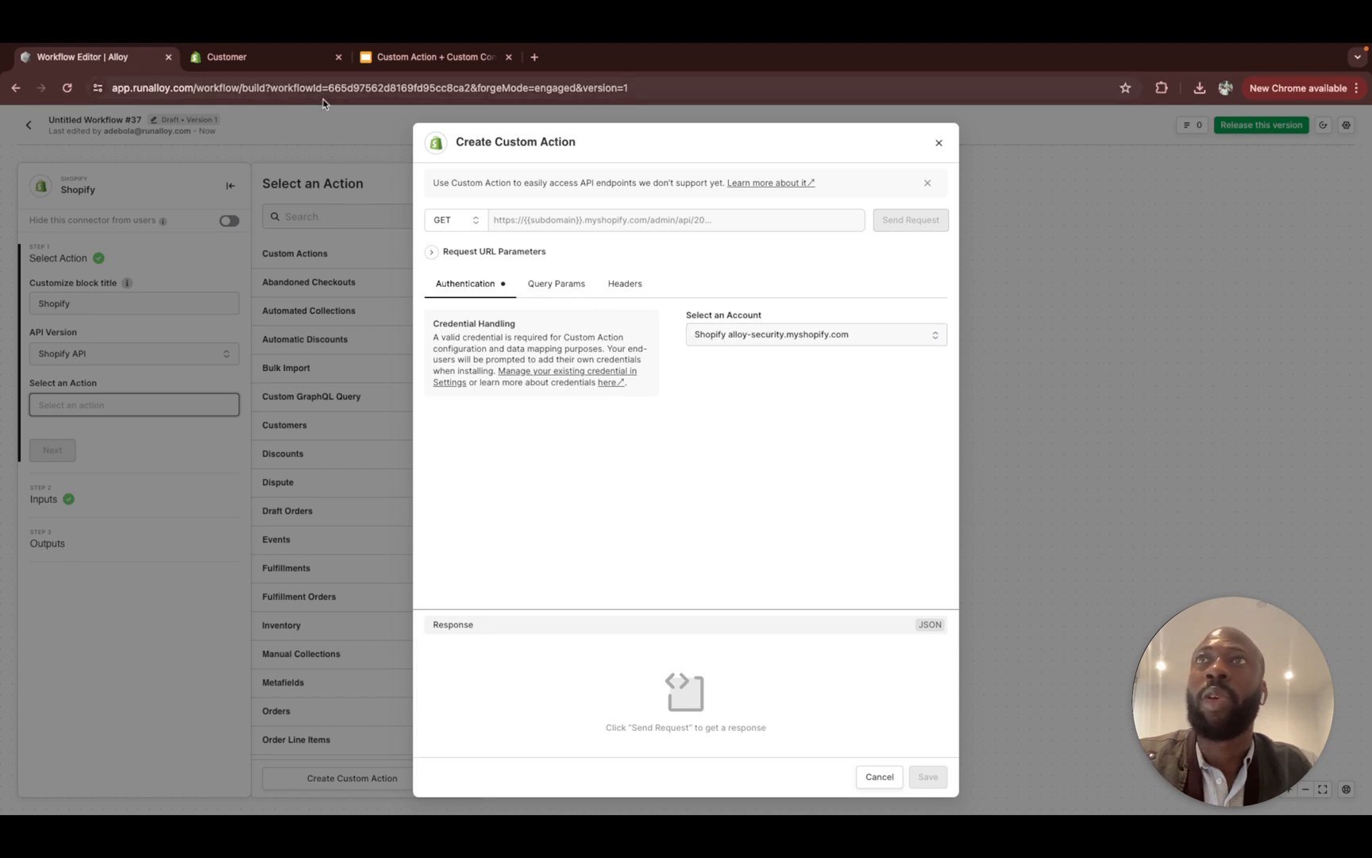
Step: Switch to the Shopify REST Admin API documentation and look up the endpoint for retrieving a list of orders
click(283, 63)
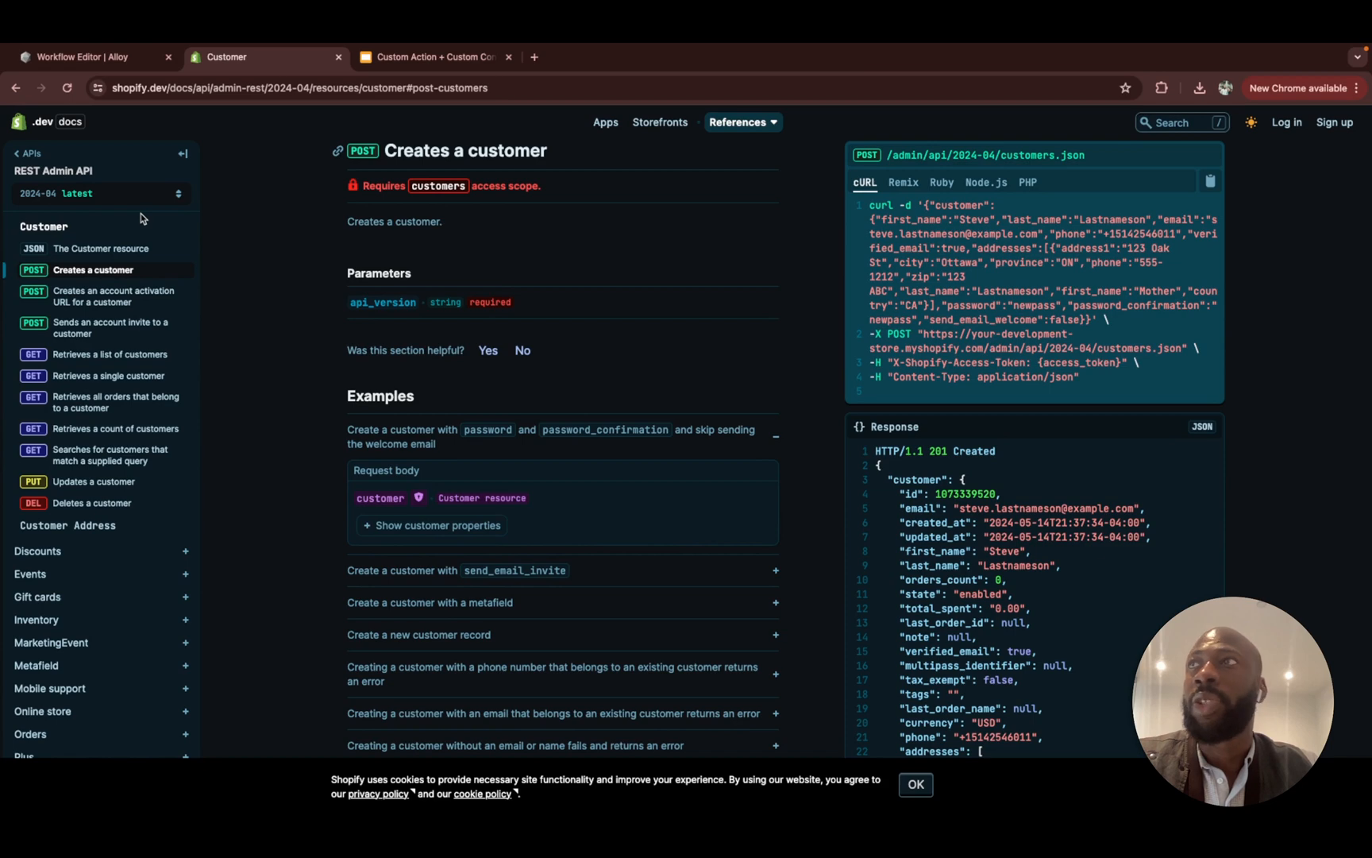
click(334, 94)
text(orde)
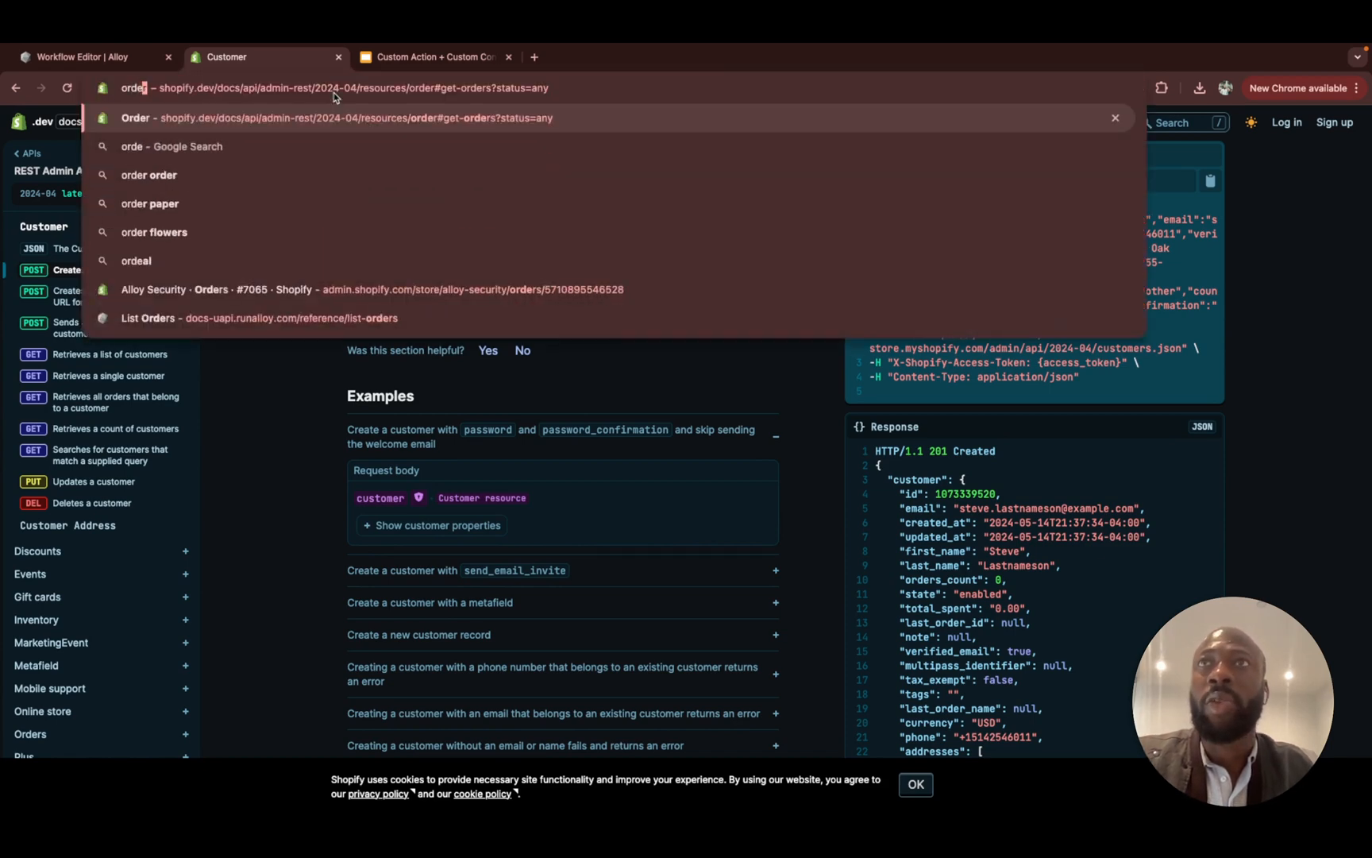
click(339, 116)
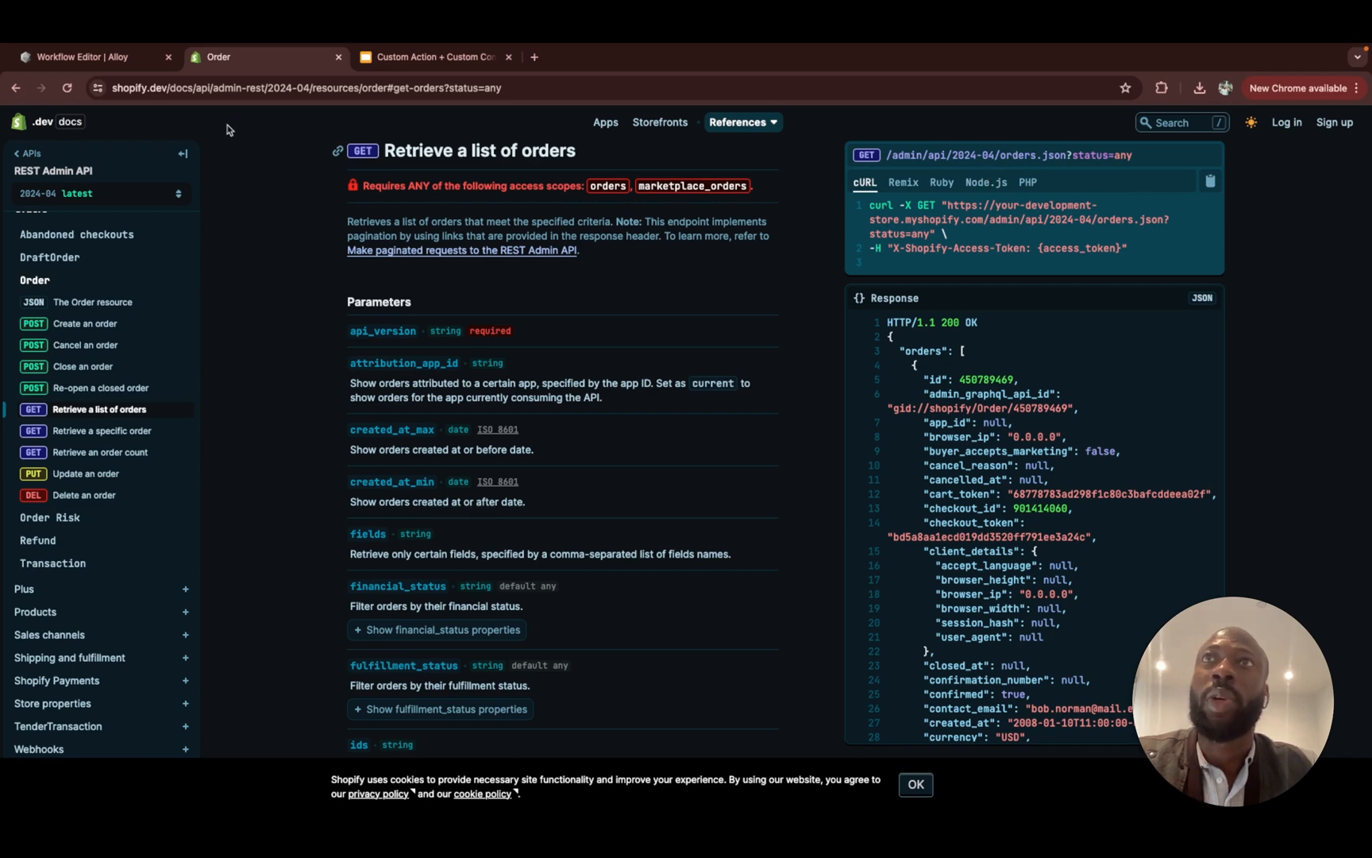
Step: Back in Alloy, set the custom action's GET request endpoint to /orders.json
click(147, 64)
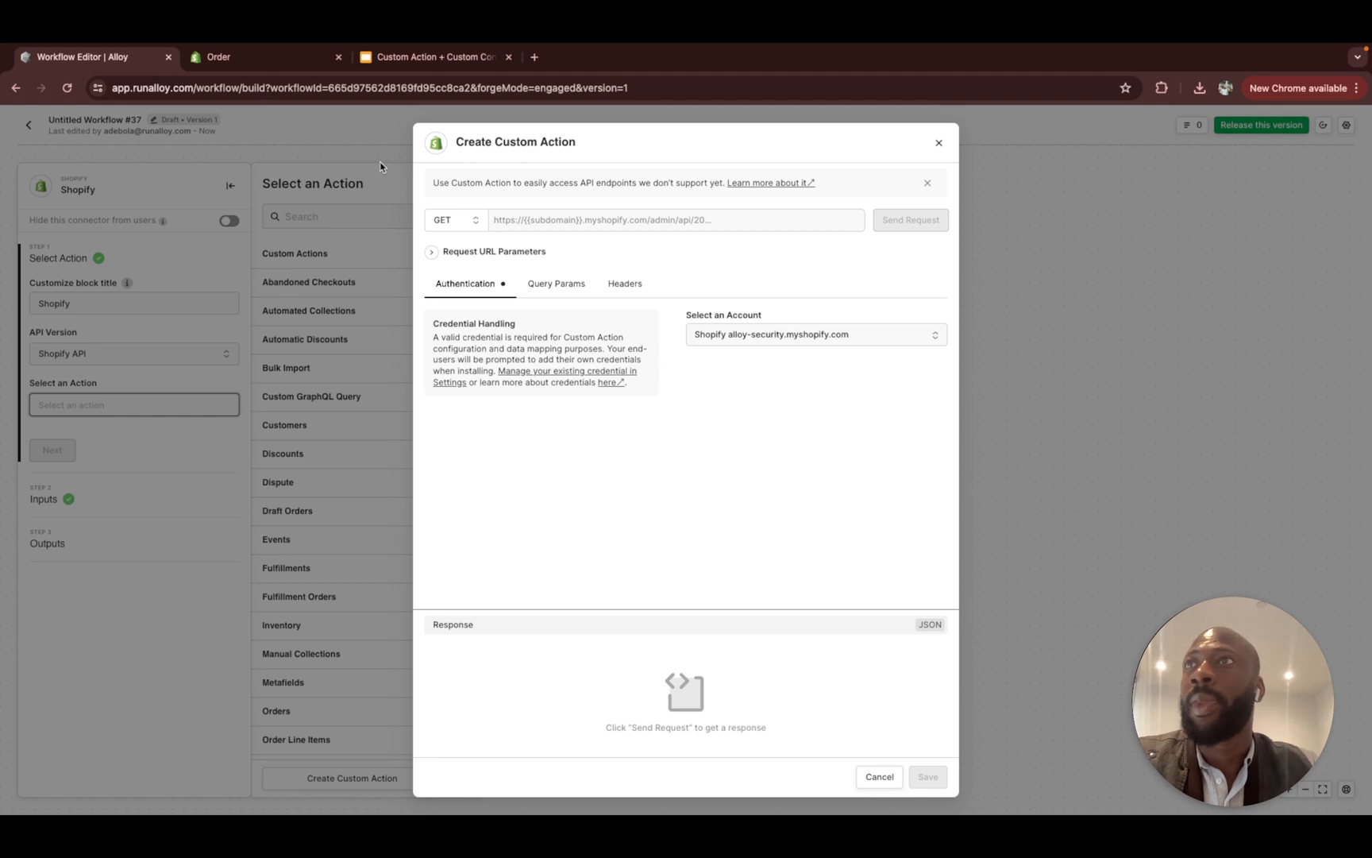
click(717, 219)
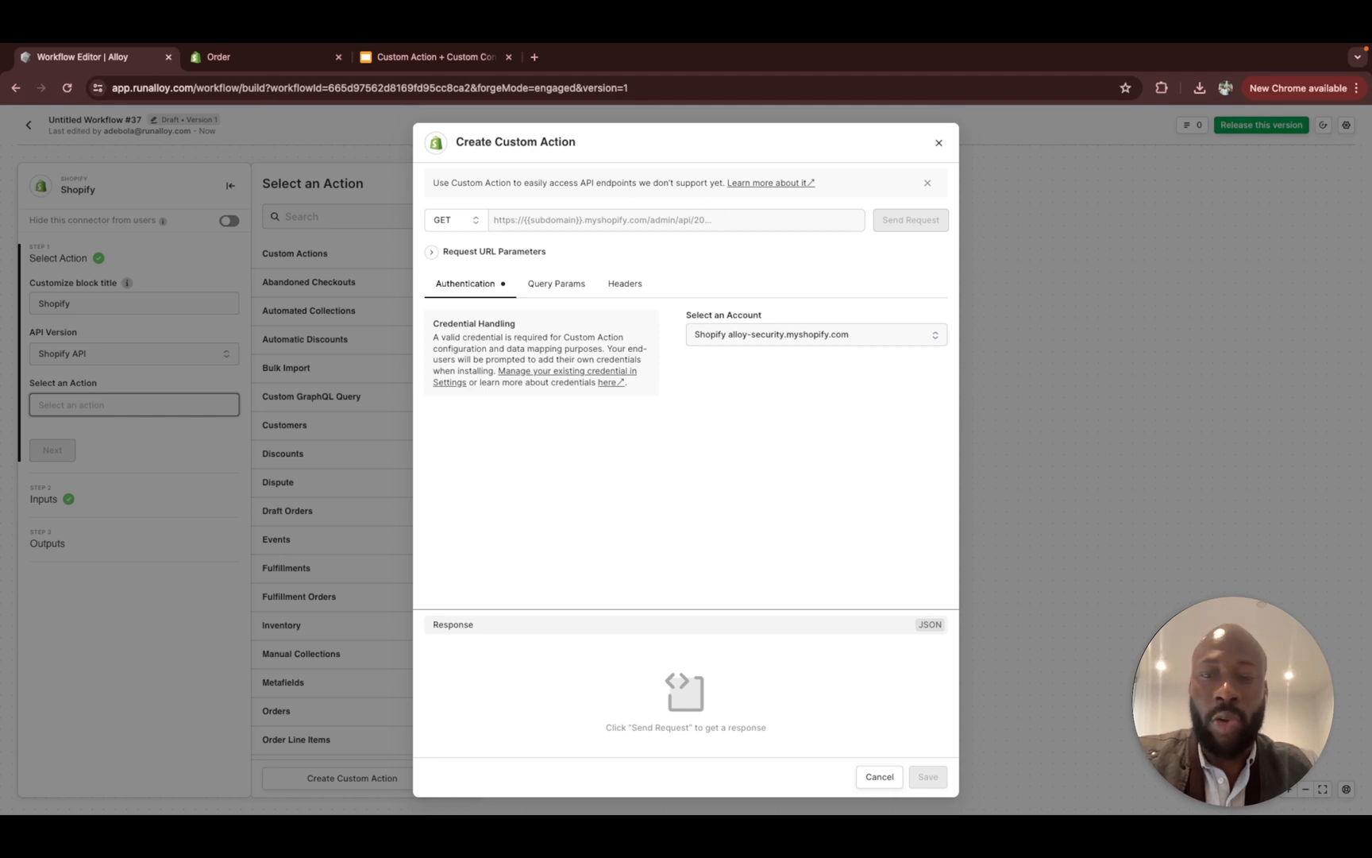
text(.order)
key(BackSpace)
key(BackSpace)
key(BackSpace)
key(BackSpace)
key(BackSpace)
key(BackSpace)
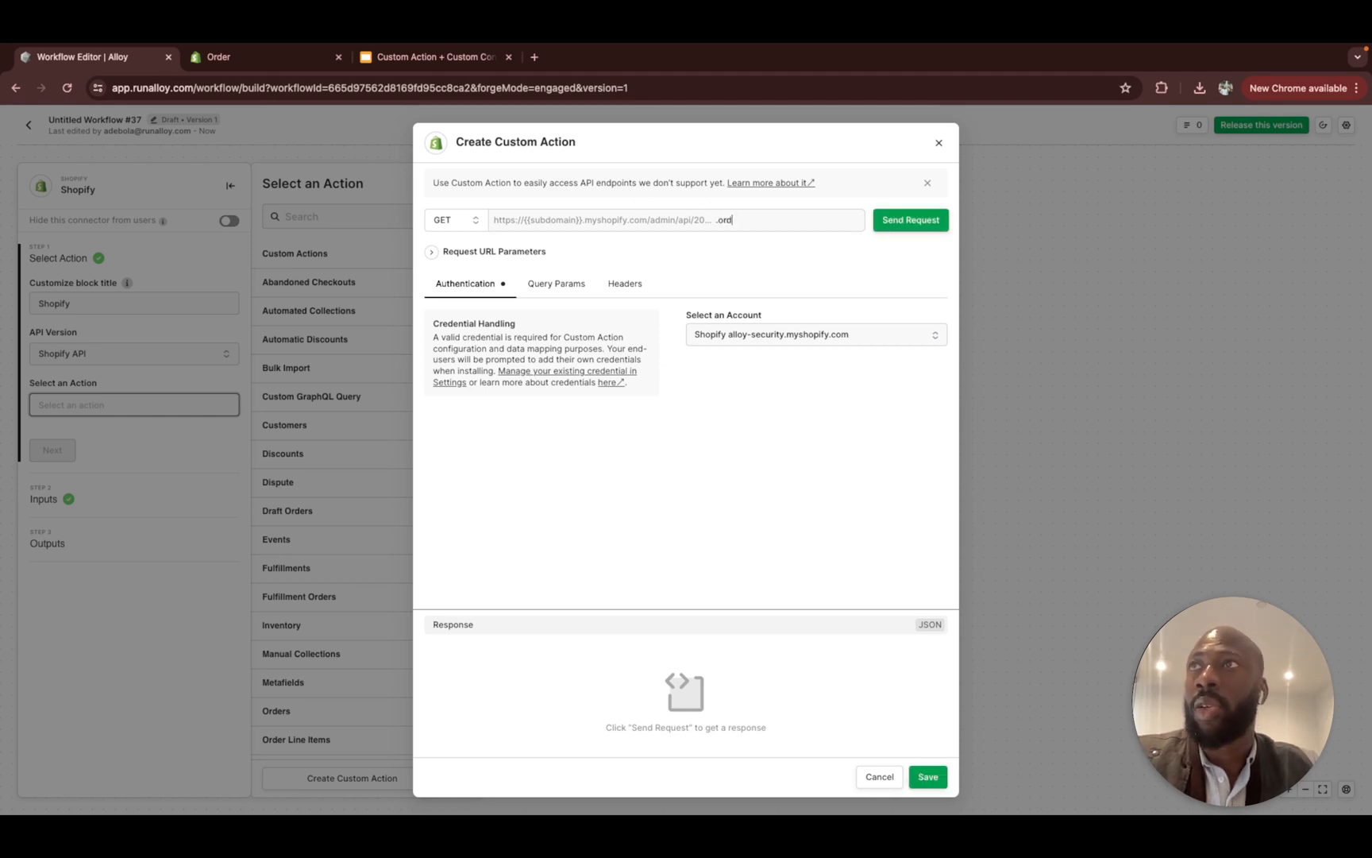
text(/orders.json)
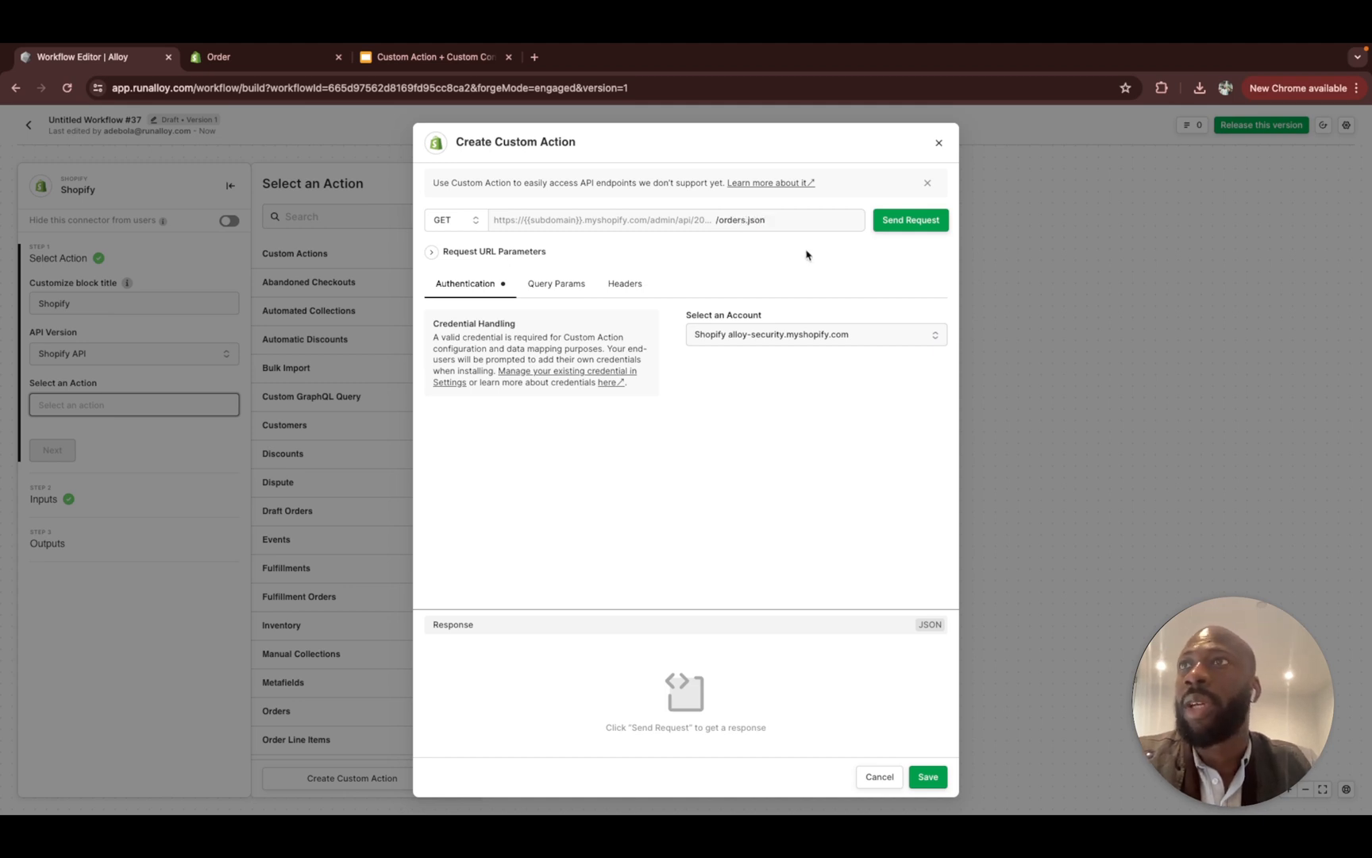
Step: Send the GET orders request and examine the order data in the JSON response
click(893, 224)
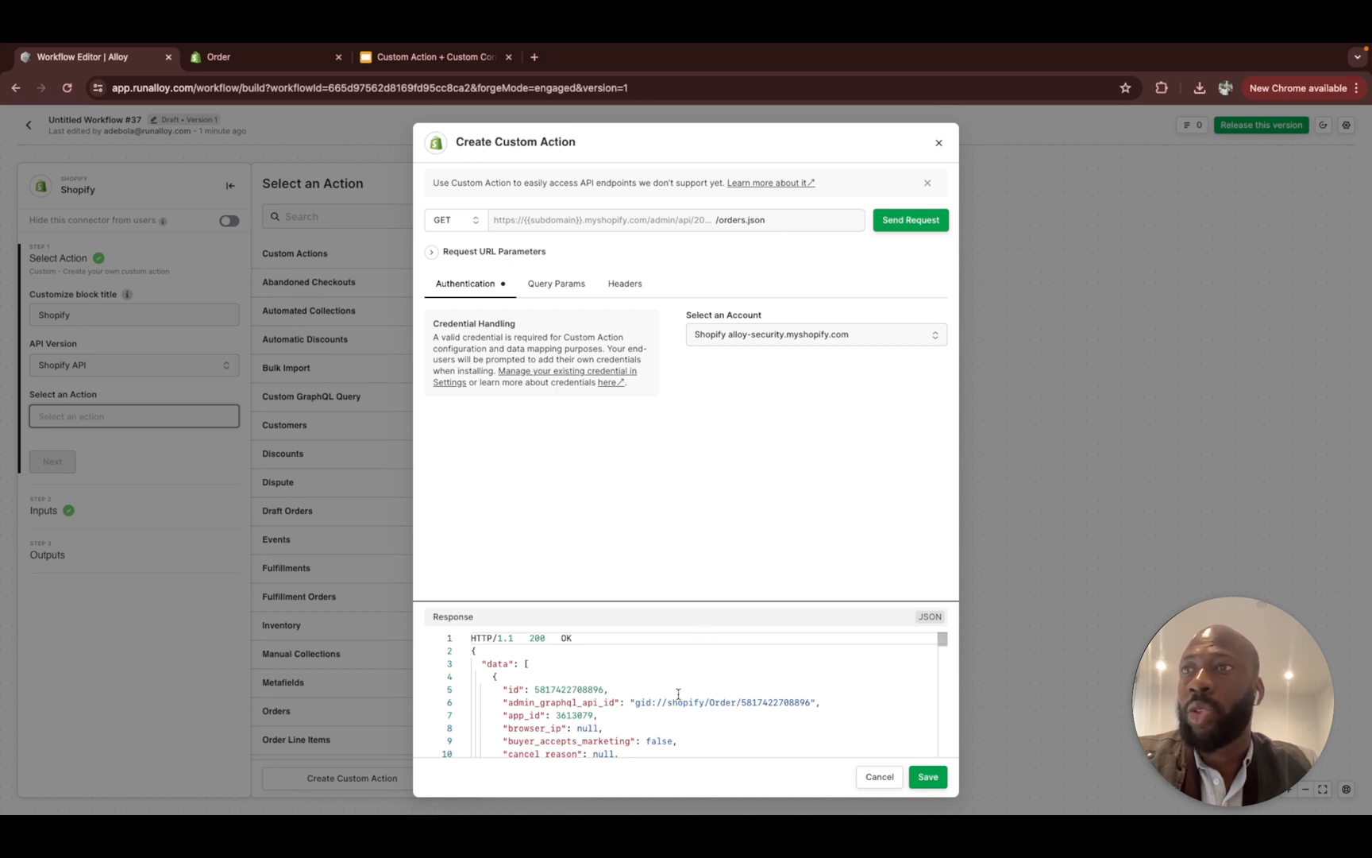
scroll(679, 693, down, 15)
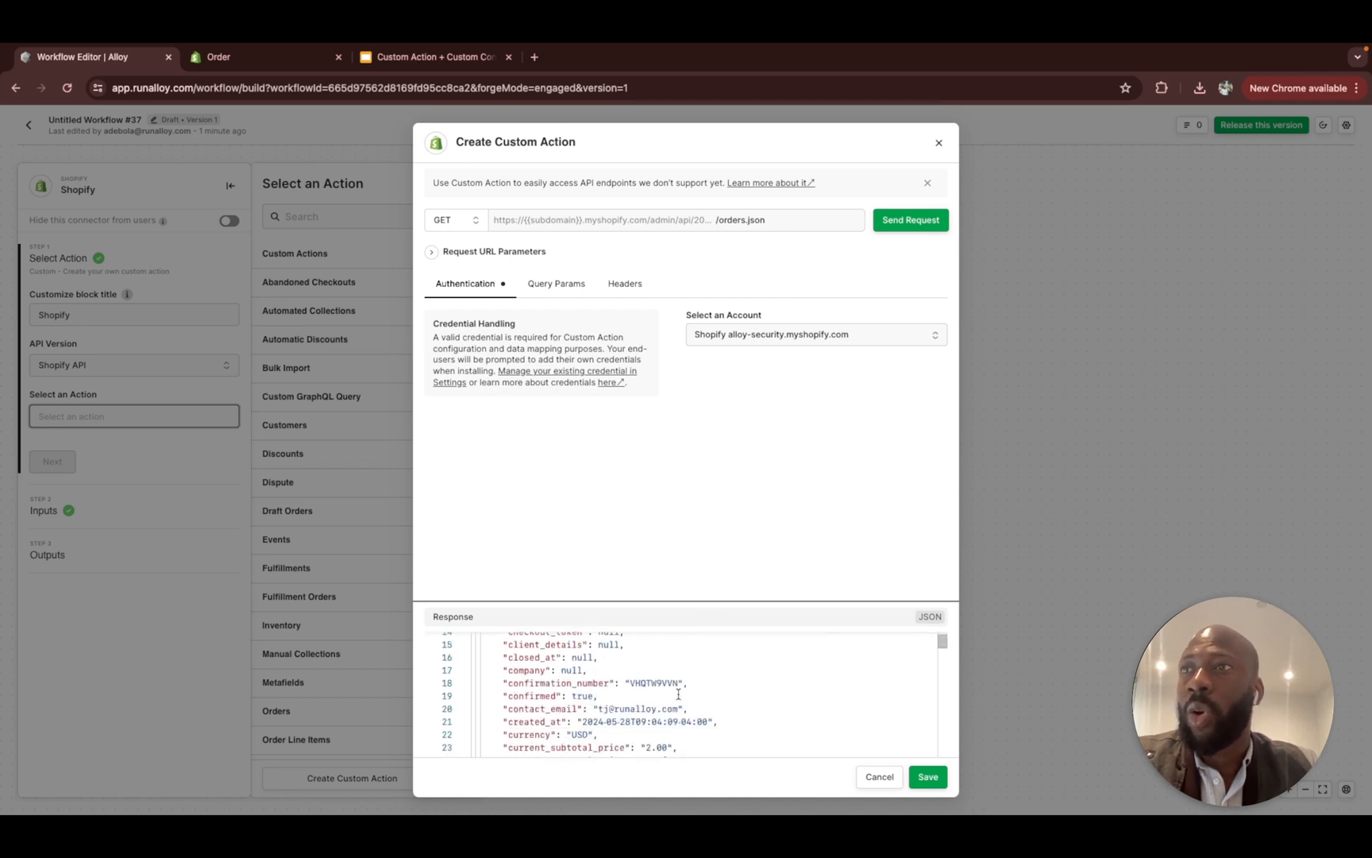
scroll(678, 693, down, 15)
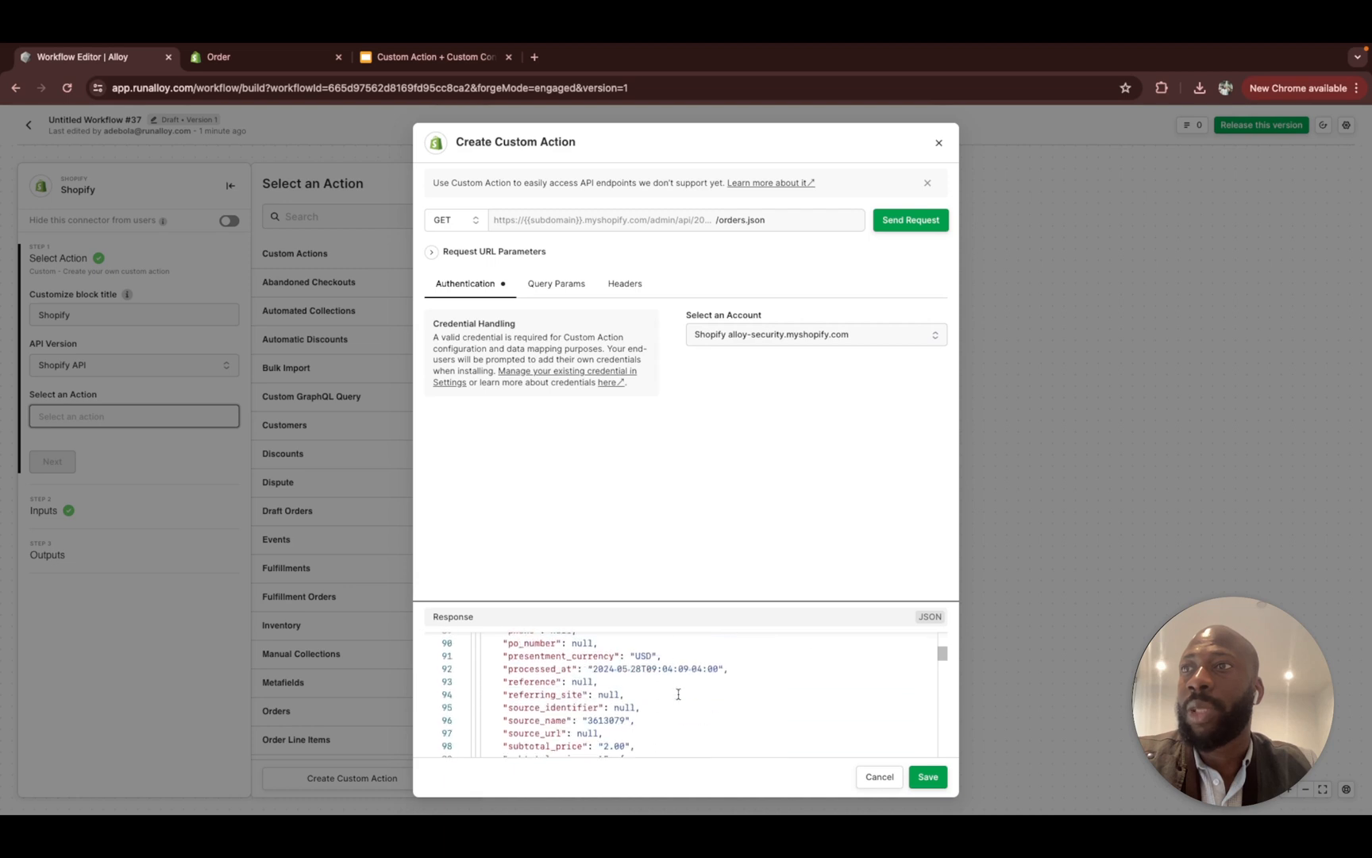
scroll(679, 693, down, 20)
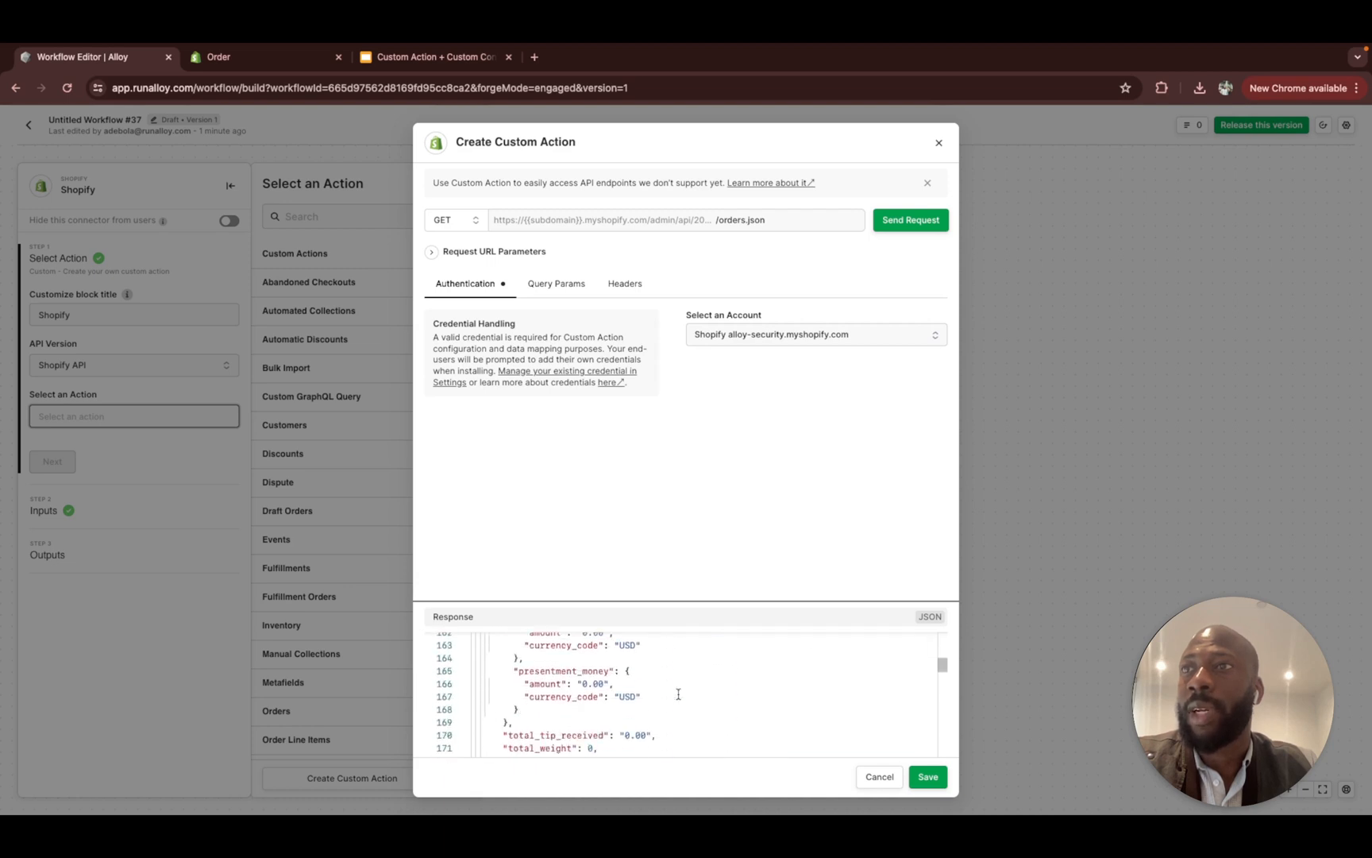
scroll(678, 693, down, 8)
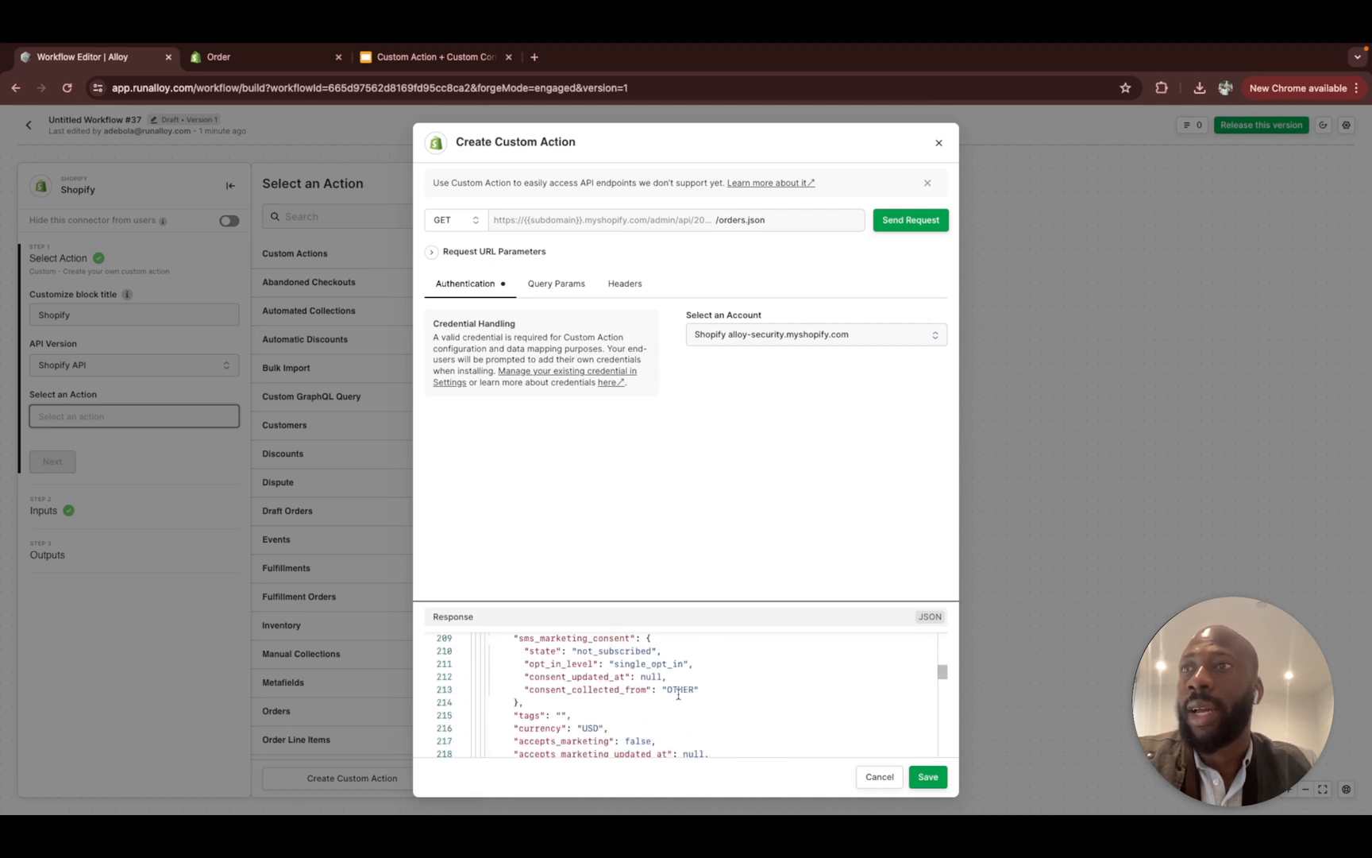
scroll(678, 693, down, 8)
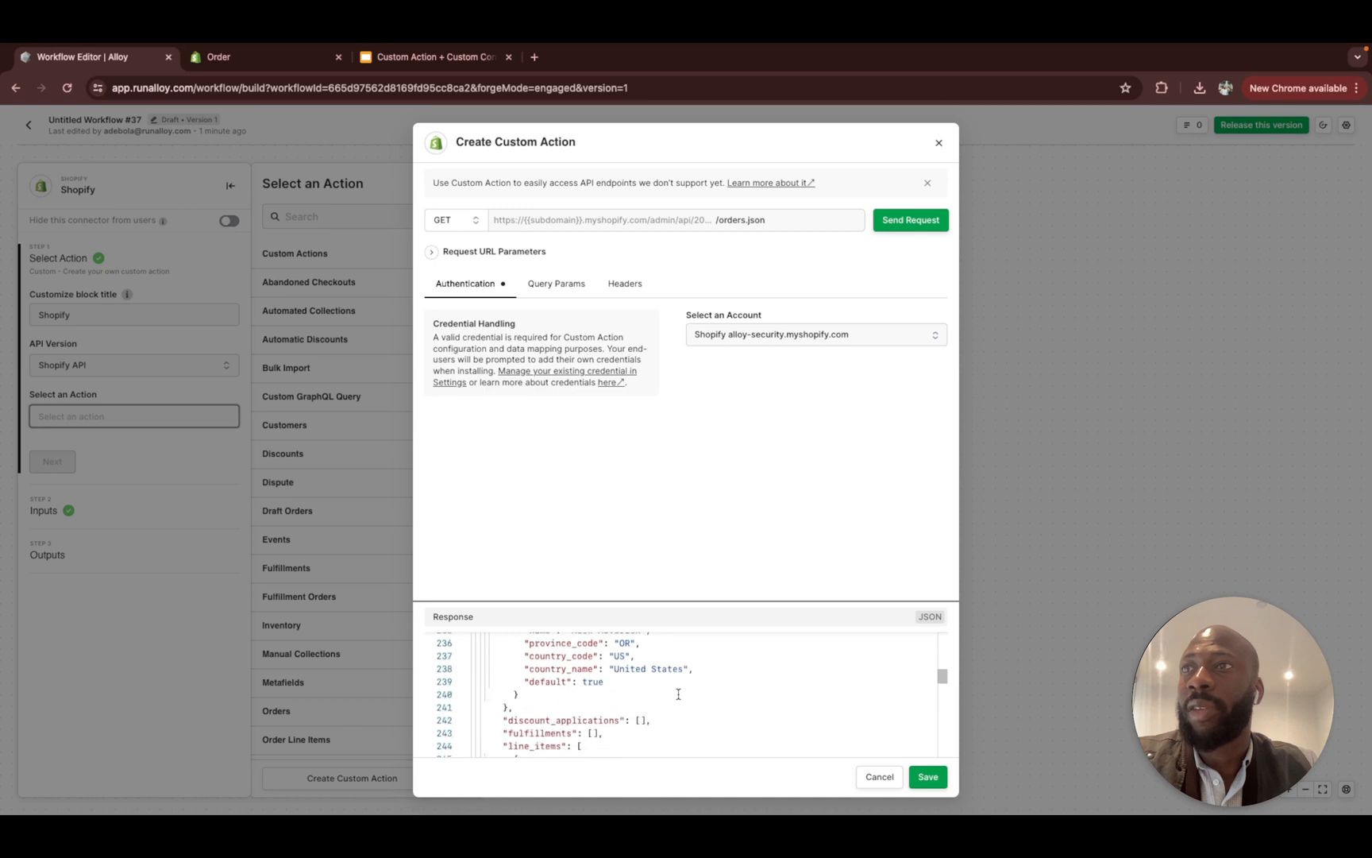
scroll(678, 694, down, 5)
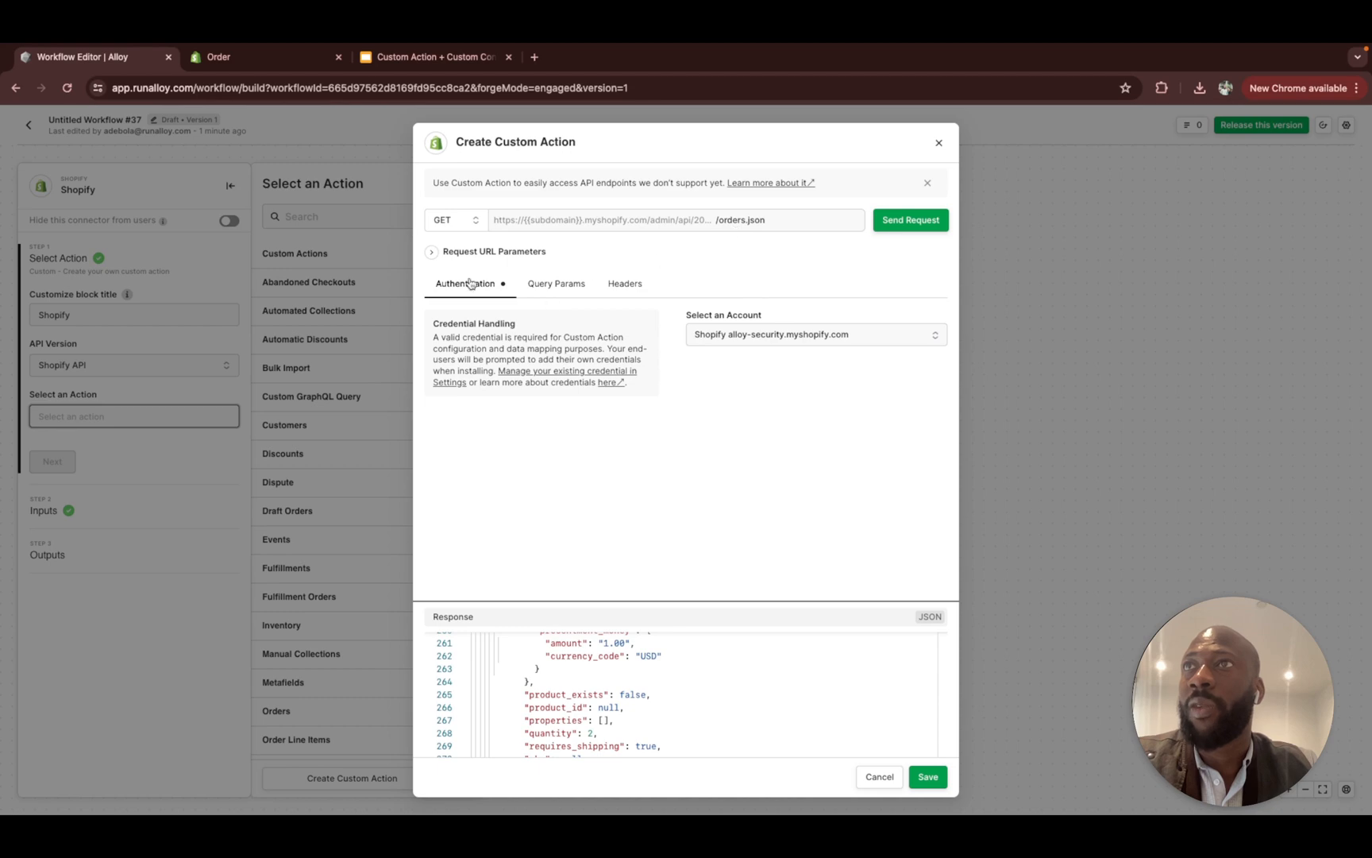
Step: Add a request URL parameter with the key order_id to the custom action
click(431, 251)
click(500, 346)
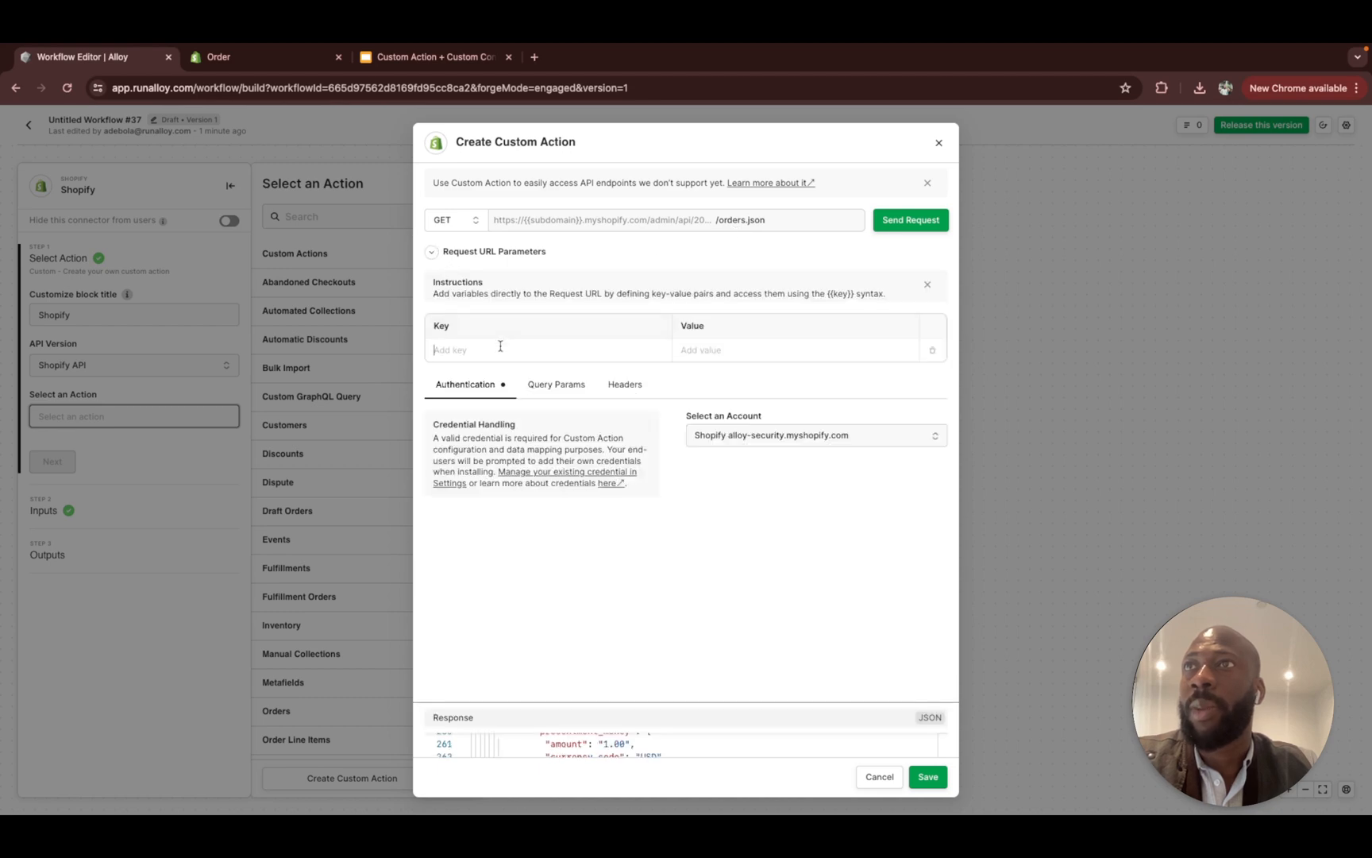
text(order_)
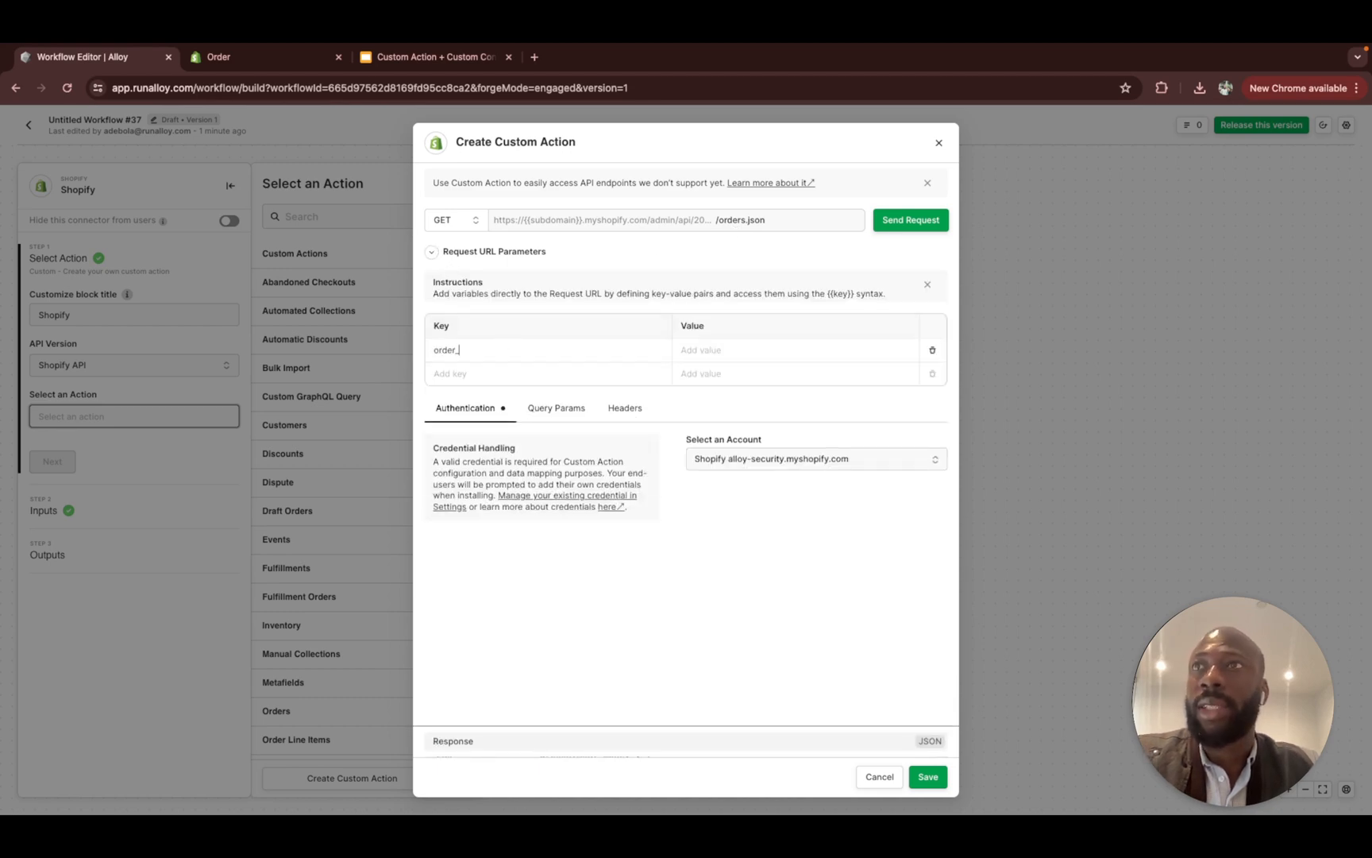
text(id)
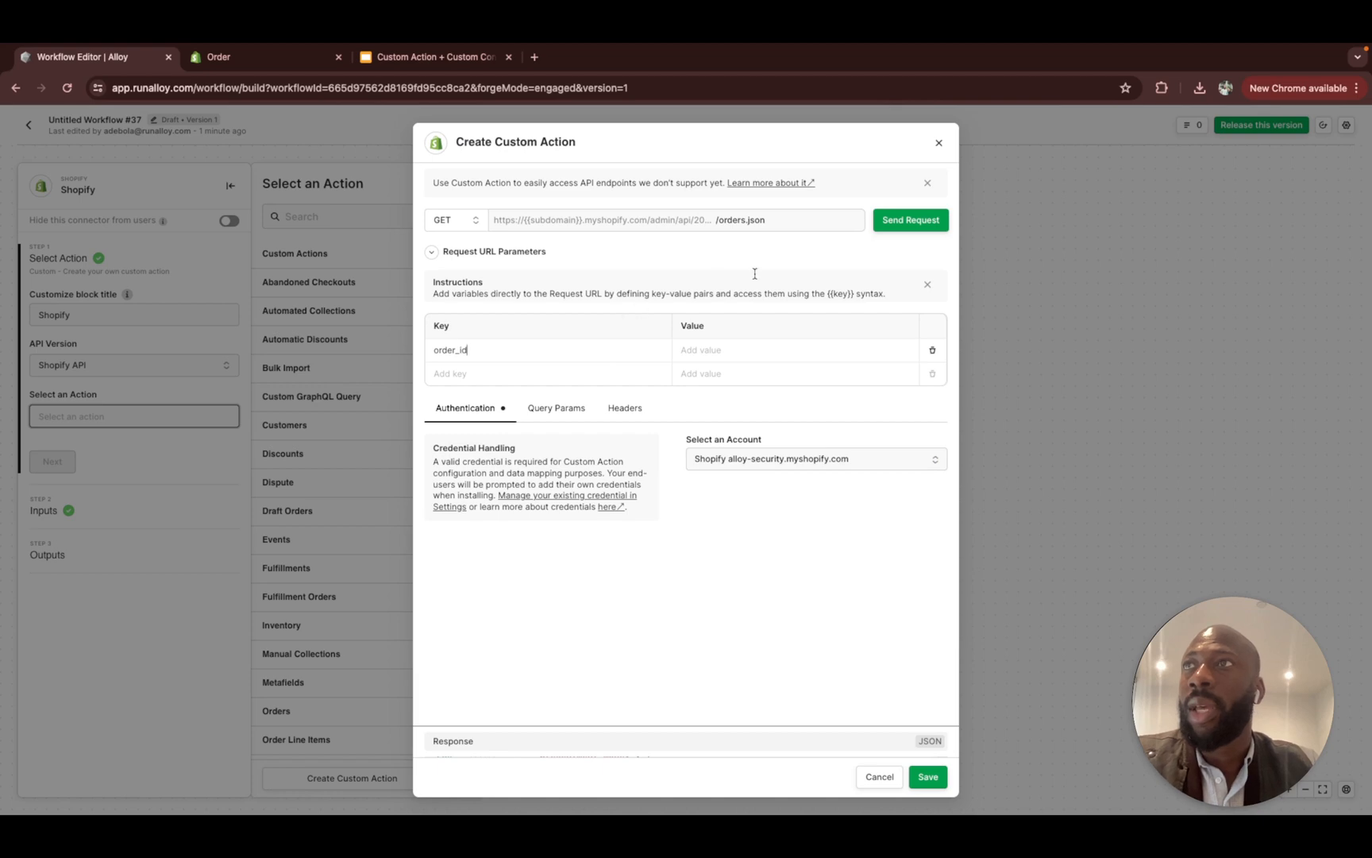
double_click(736, 220)
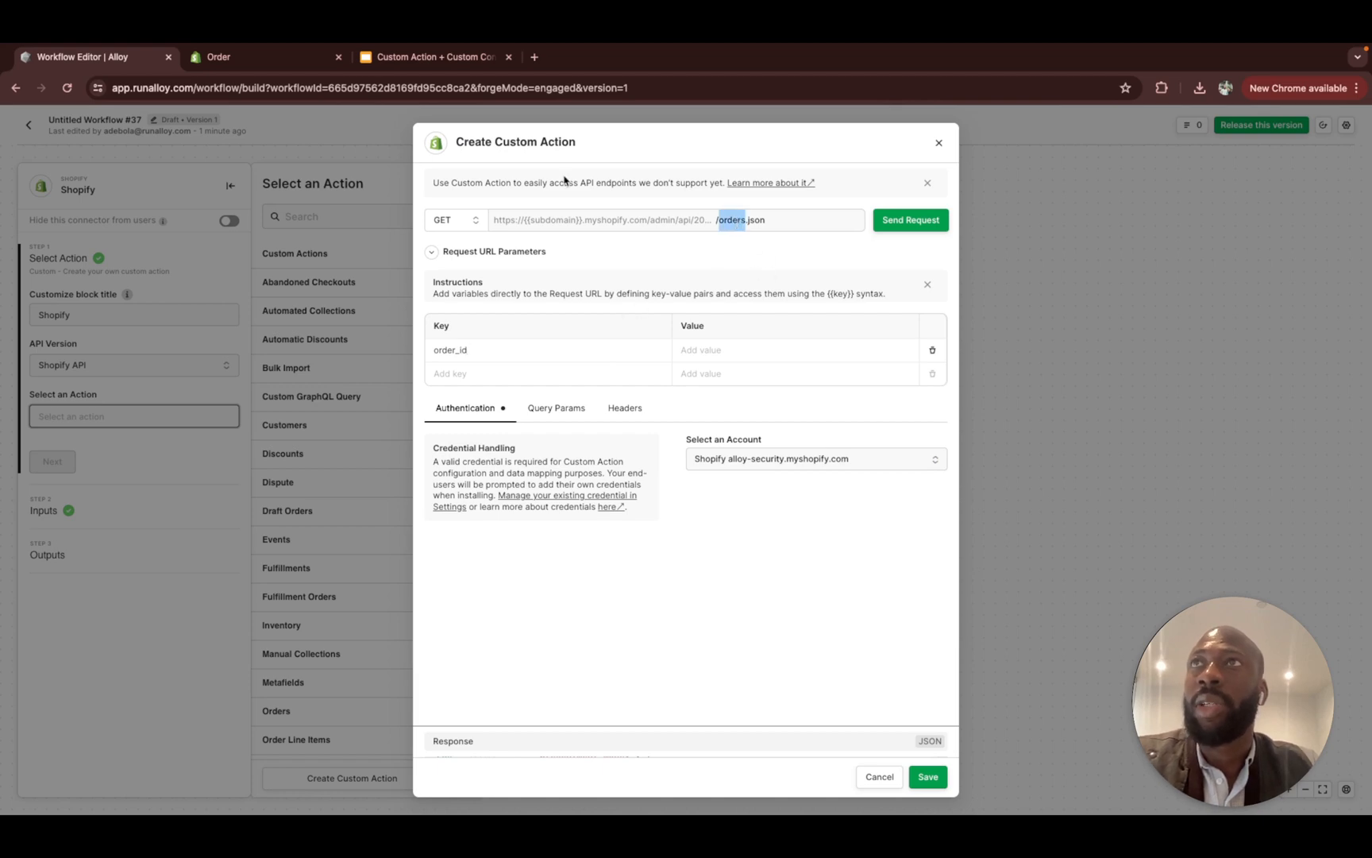
Step: Switch to the Shopify API documentation and open the reference for retrieving a specific order
click(278, 57)
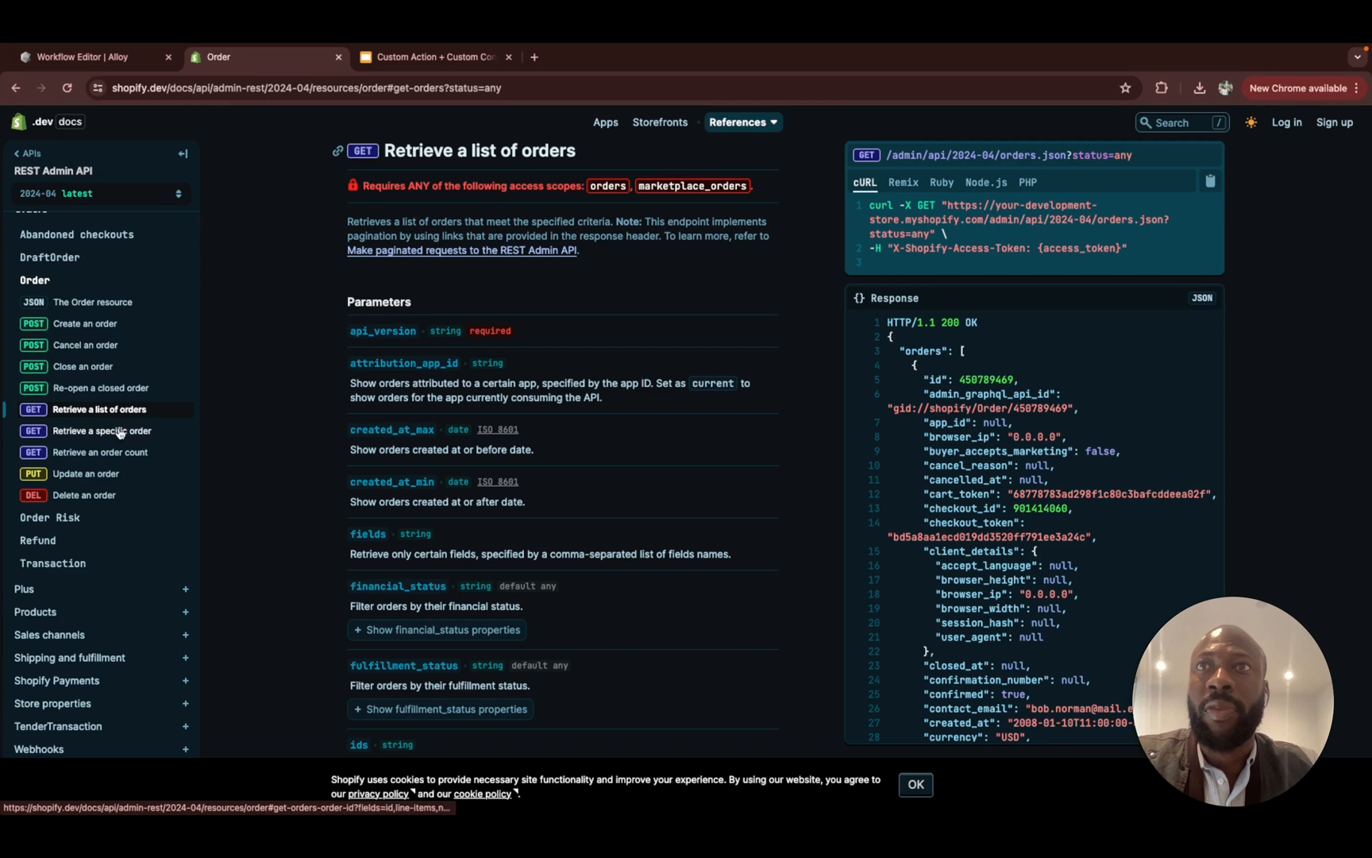
click(119, 431)
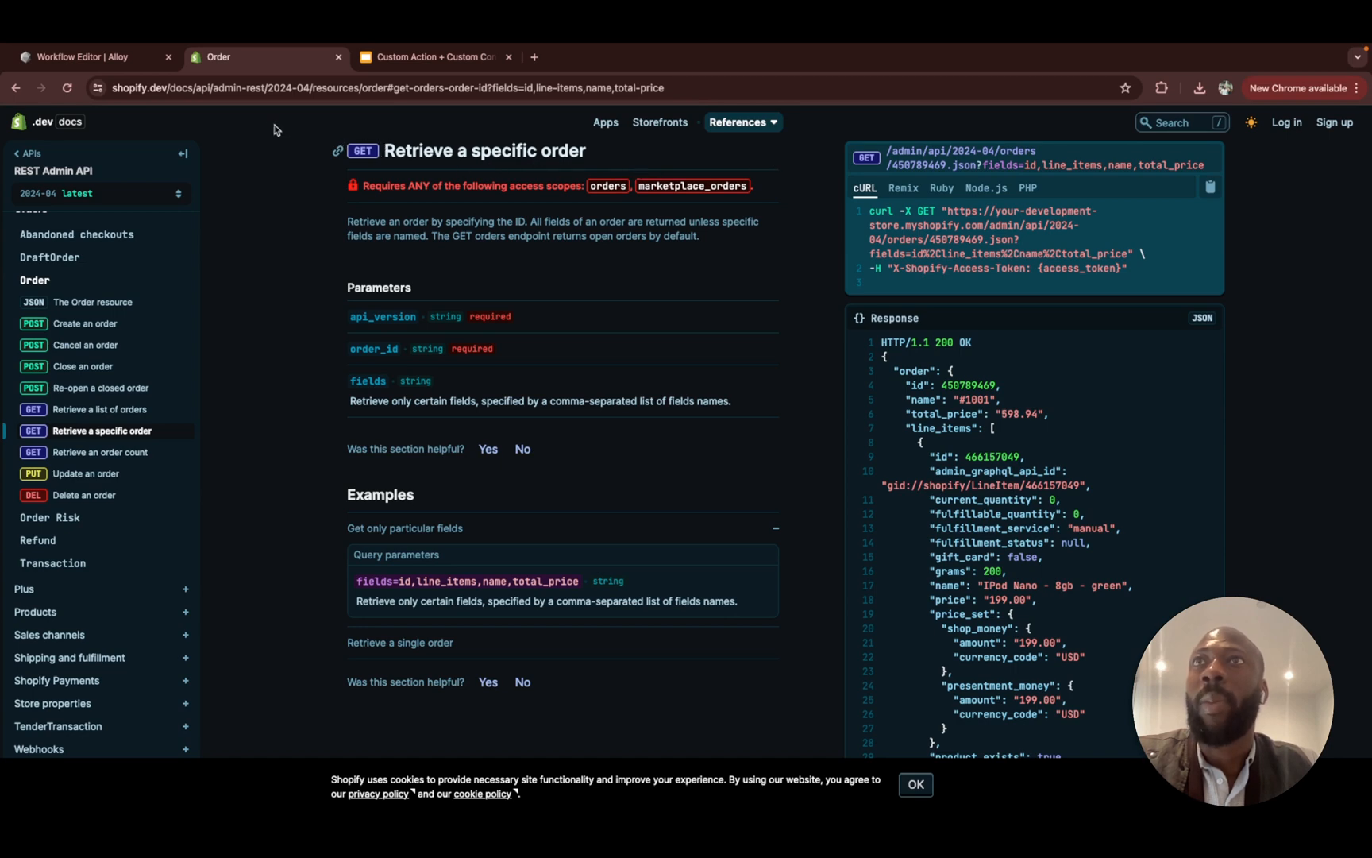
Step: Back in Alloy, change the request endpoint to /orders/{{order_id}}.json and check it against the Shopify reference for retrieving a specific order
click(80, 56)
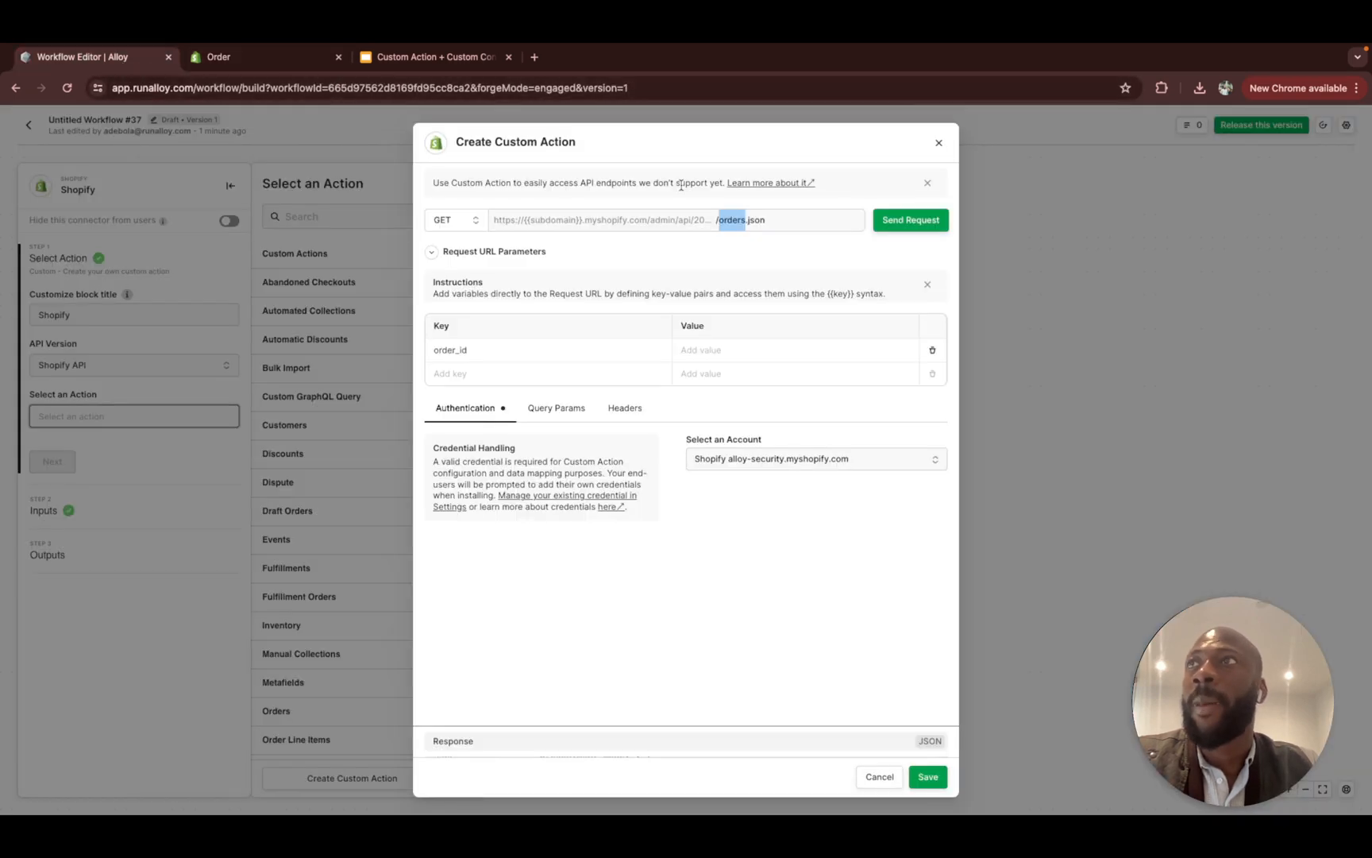
click(720, 219)
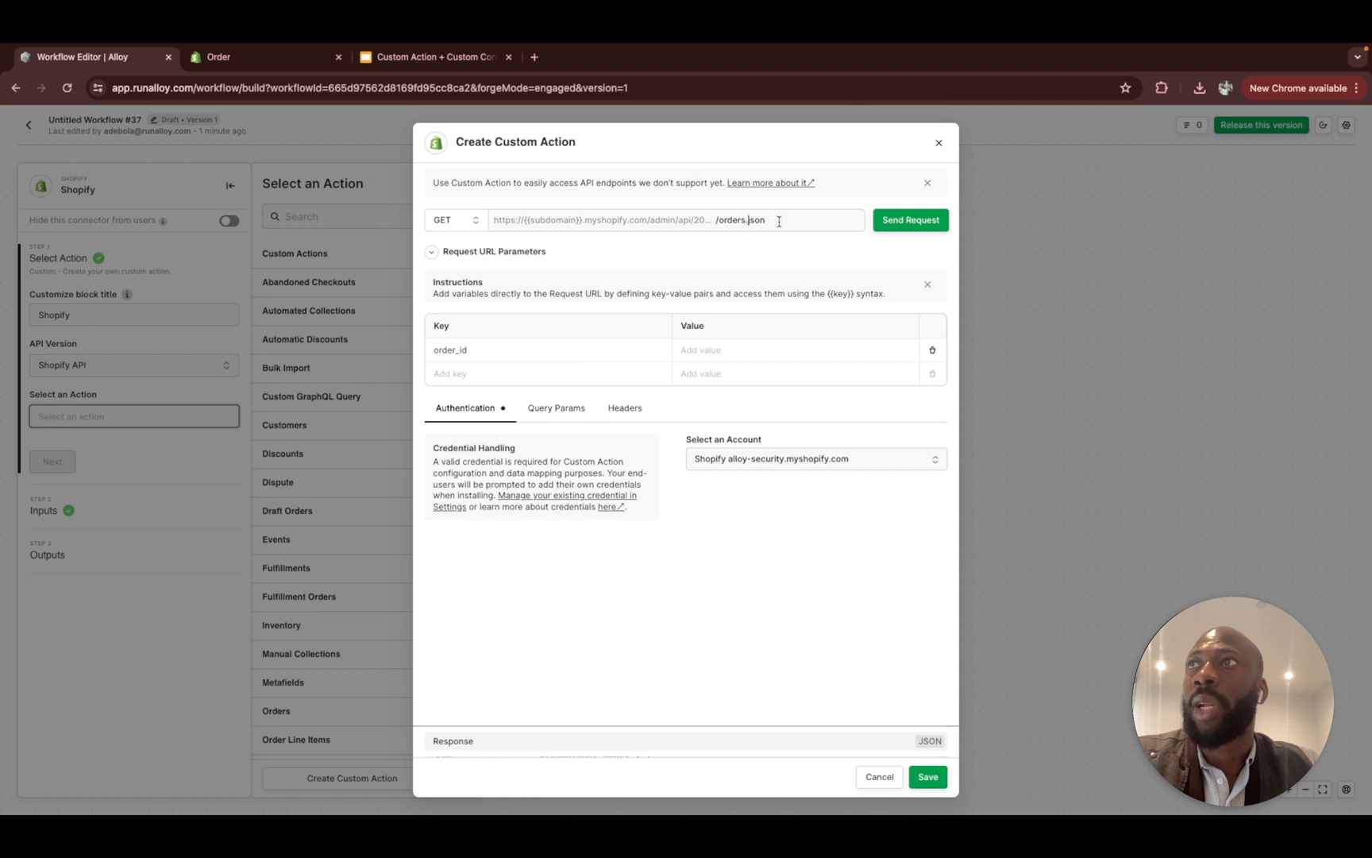
text({{)
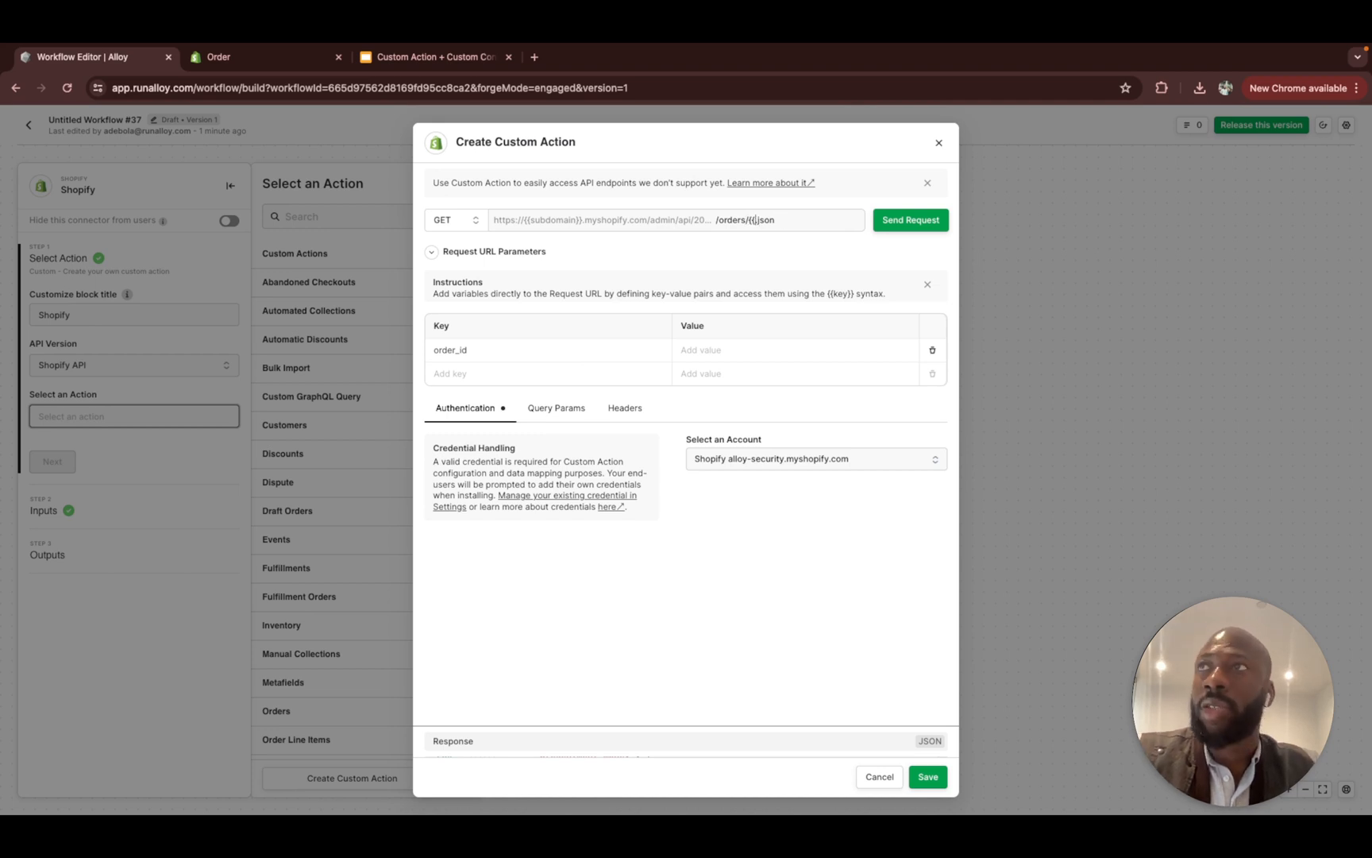
text(order_id)
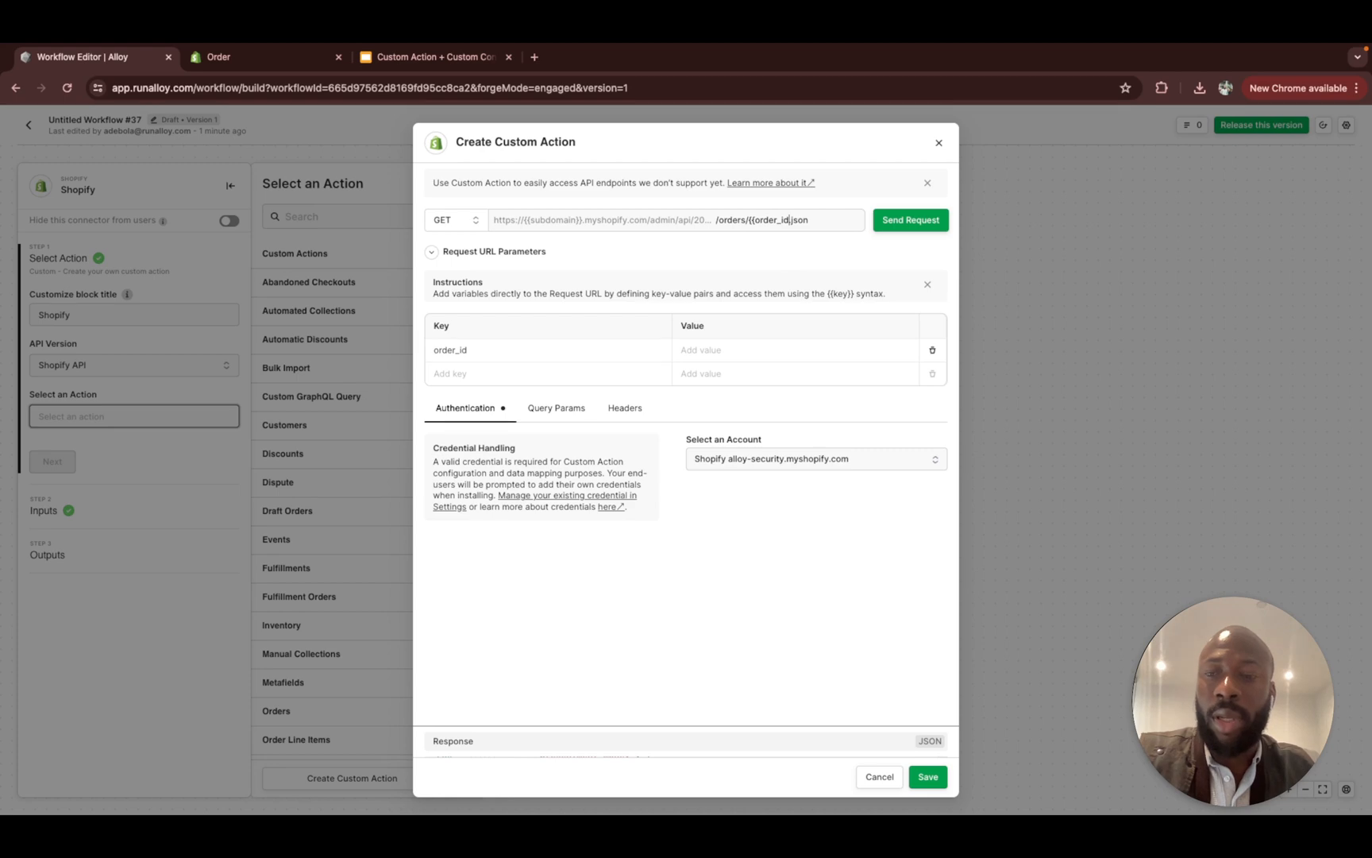
text(}})
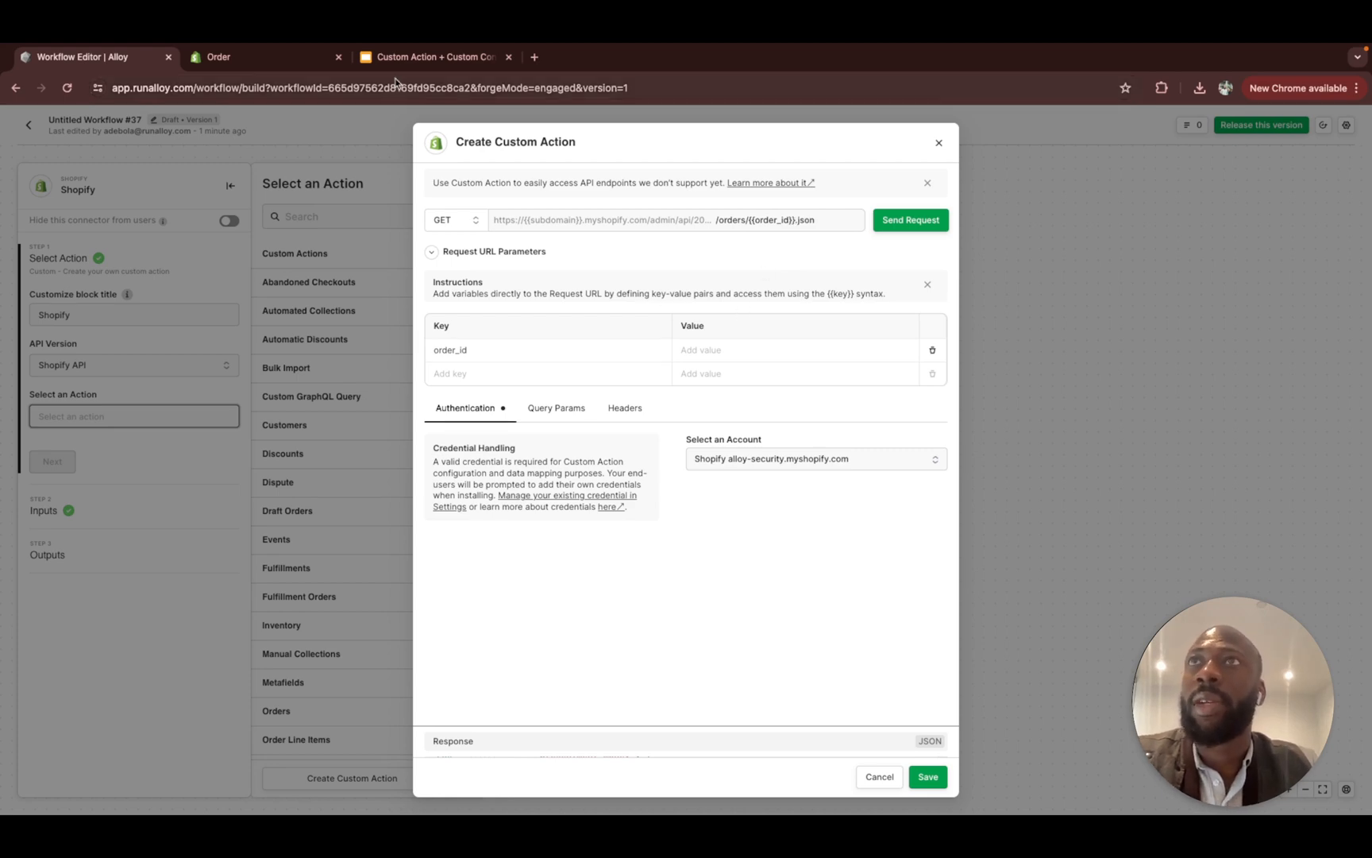
click(306, 68)
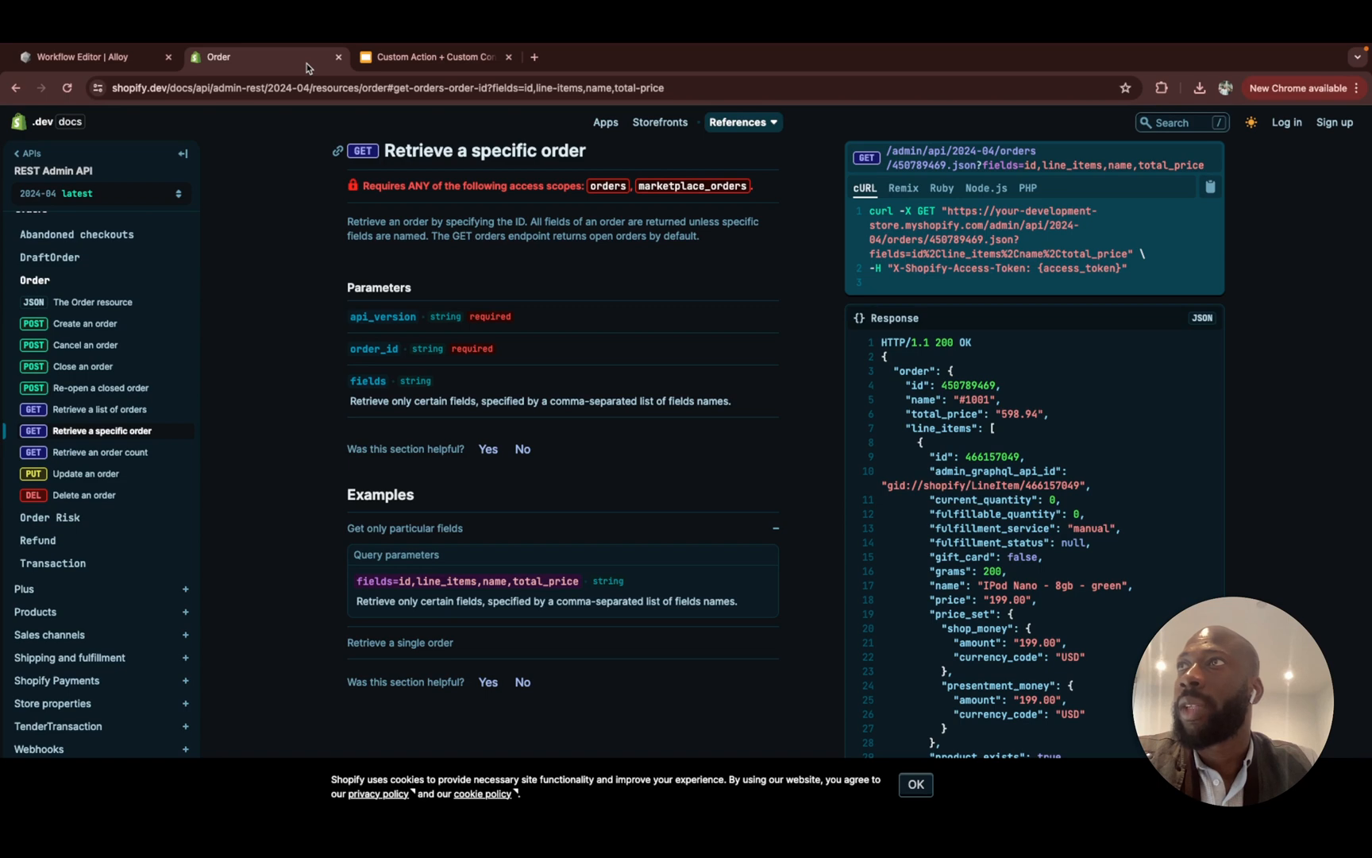
click(89, 66)
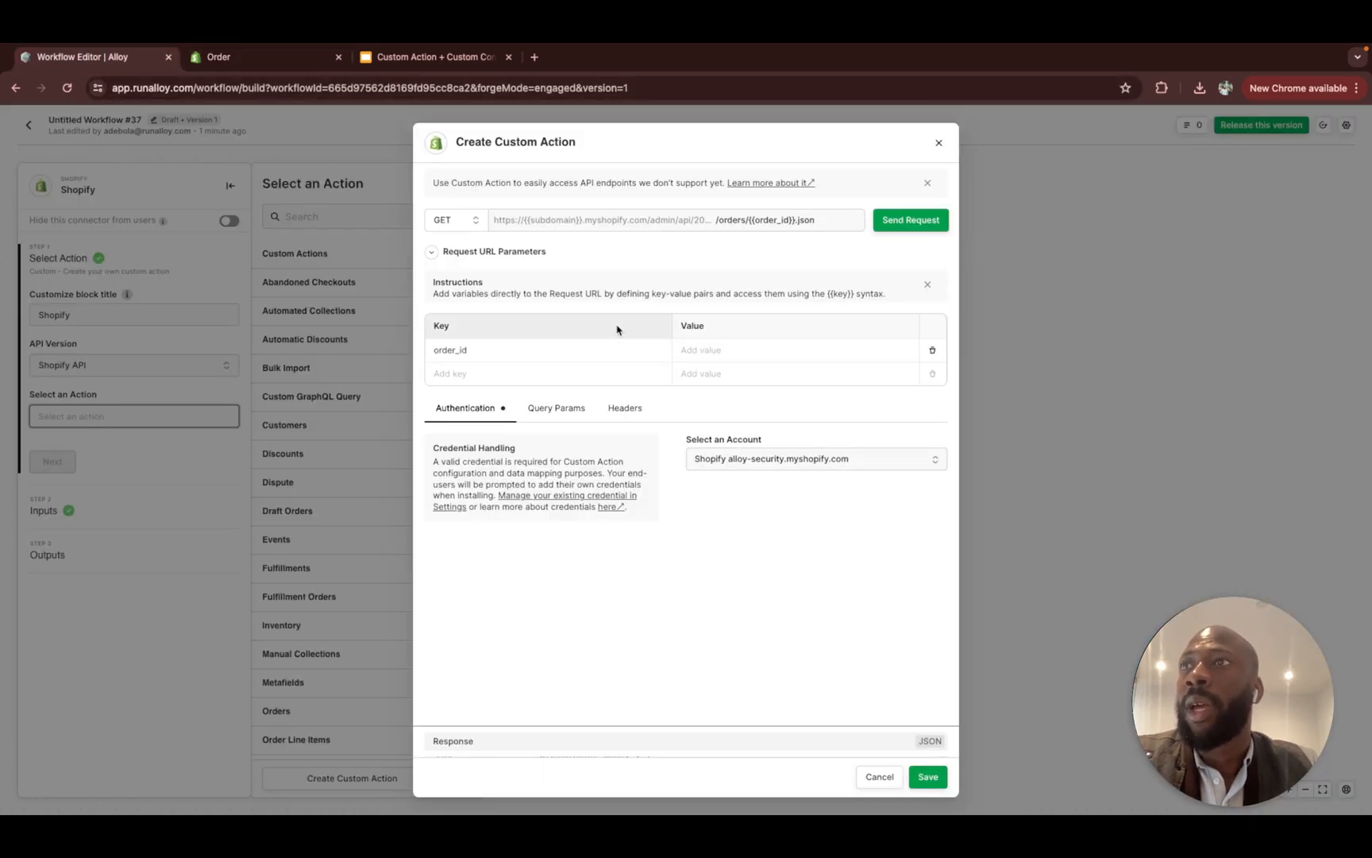
Step: Copy an order's ID from the JSON response and paste it as the value of the order_id URL parameter
scroll(675, 728, down, 3)
scroll(675, 728, down, 6)
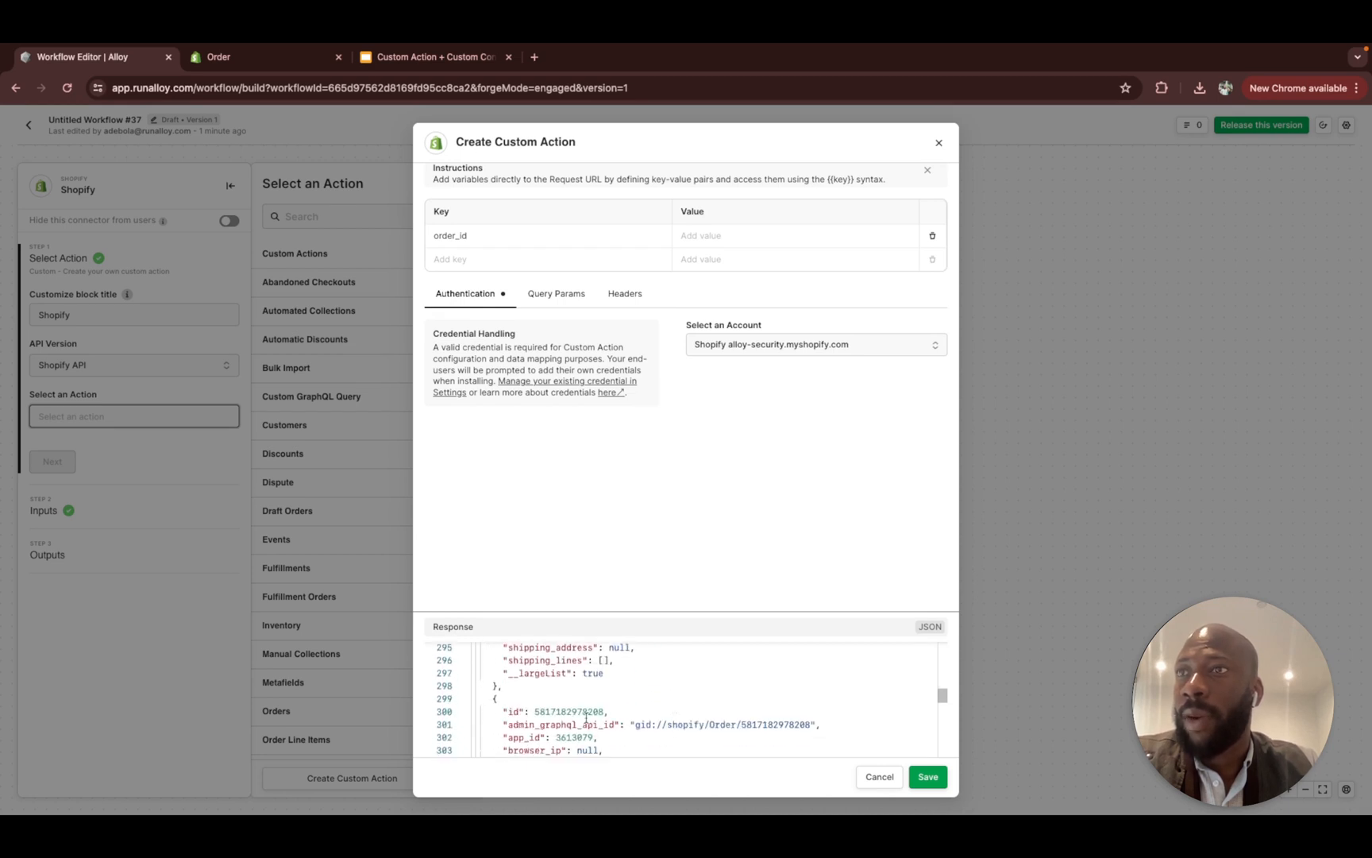
double_click(579, 712)
key(ctrl+c)
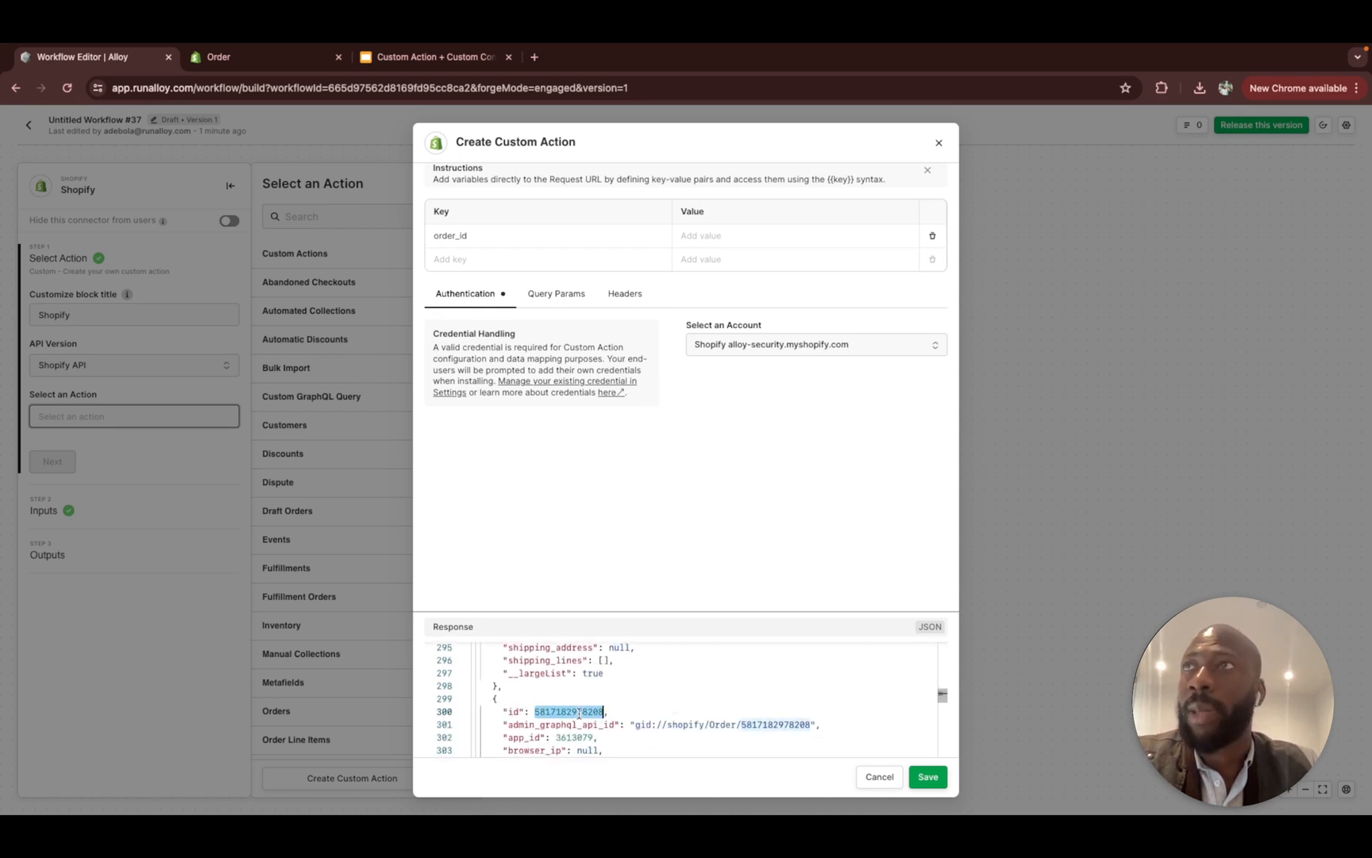
click(729, 236)
key(ctrl+v)
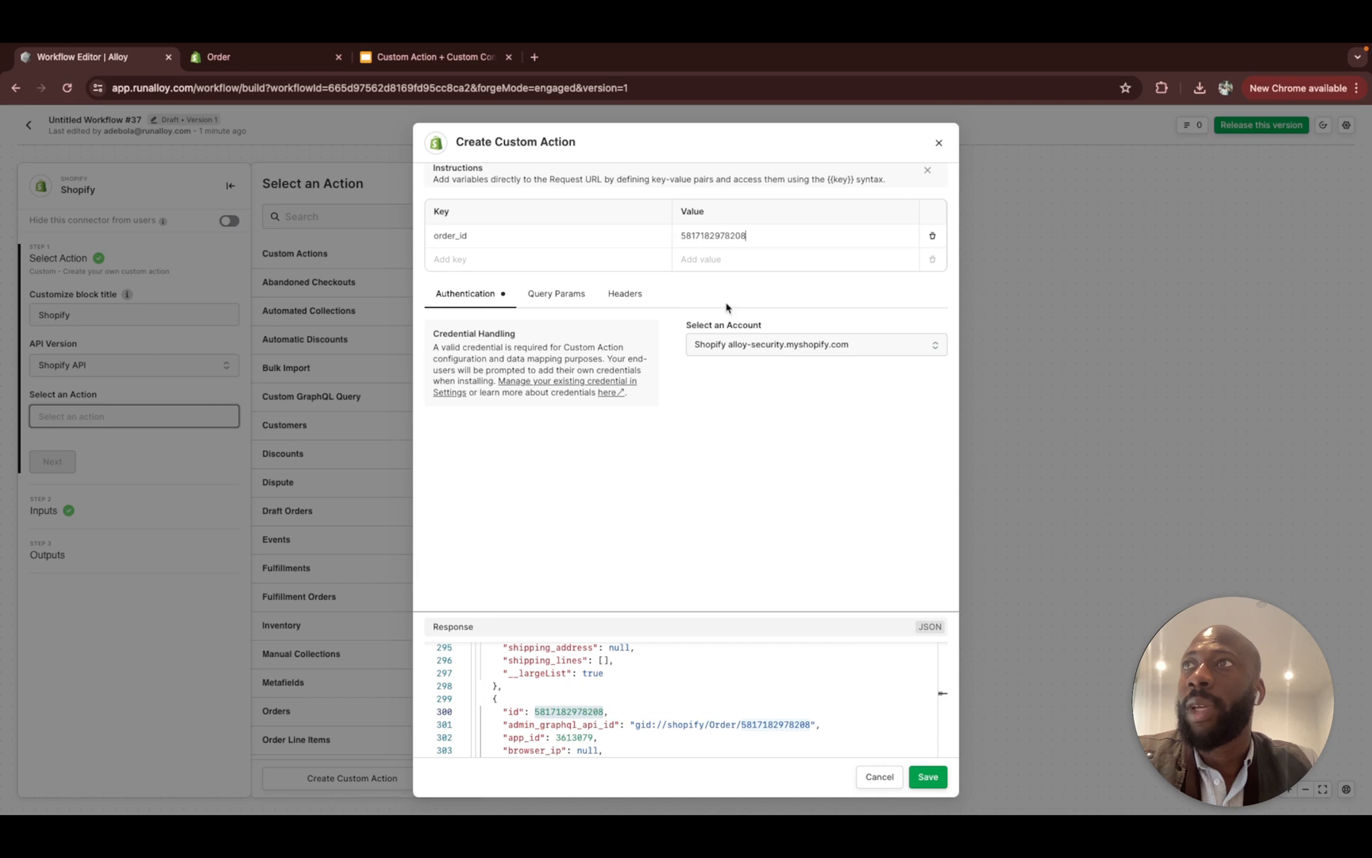
scroll(727, 289, up, 3)
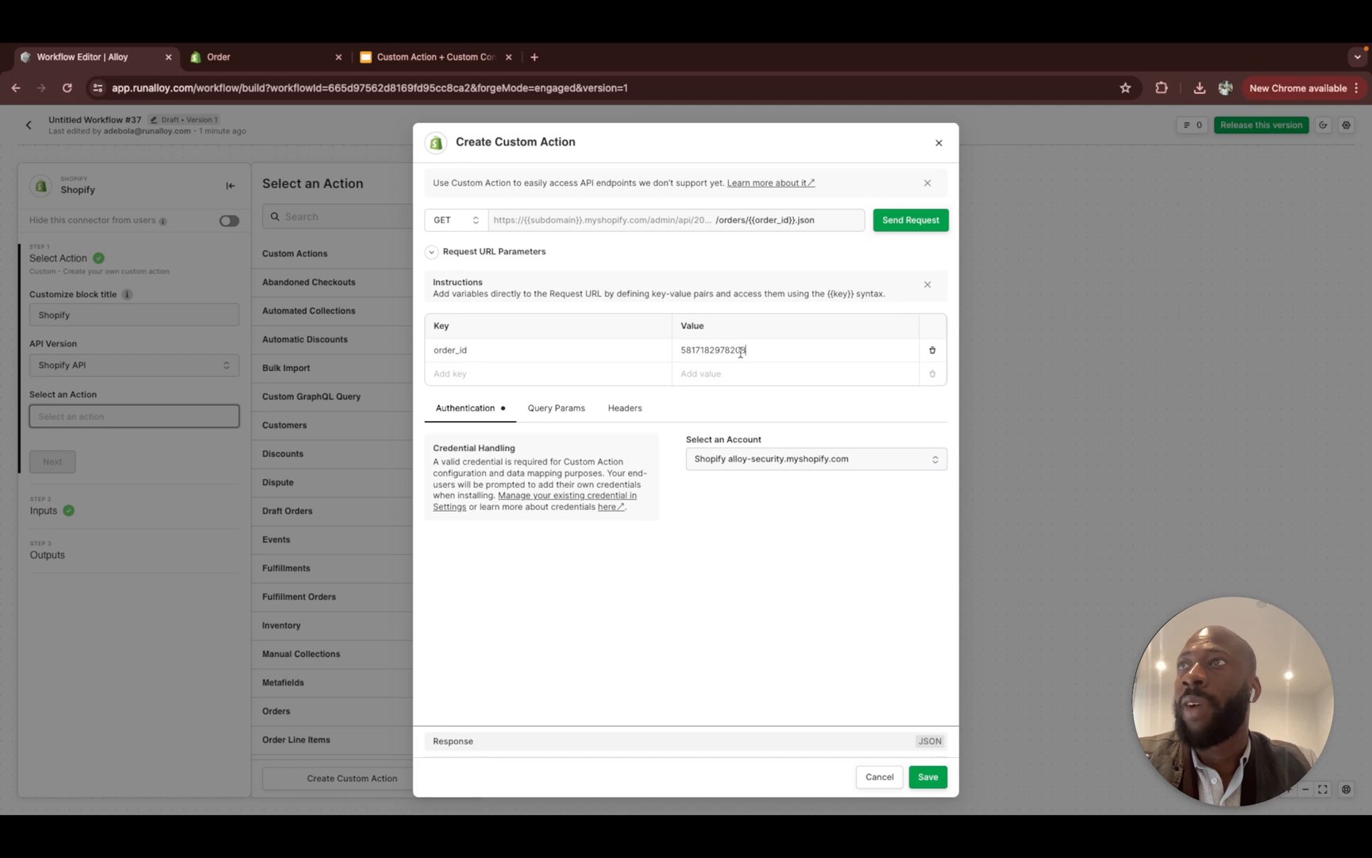
Step: Send the single-order GET request and examine the returned order data in the JSON response
click(897, 225)
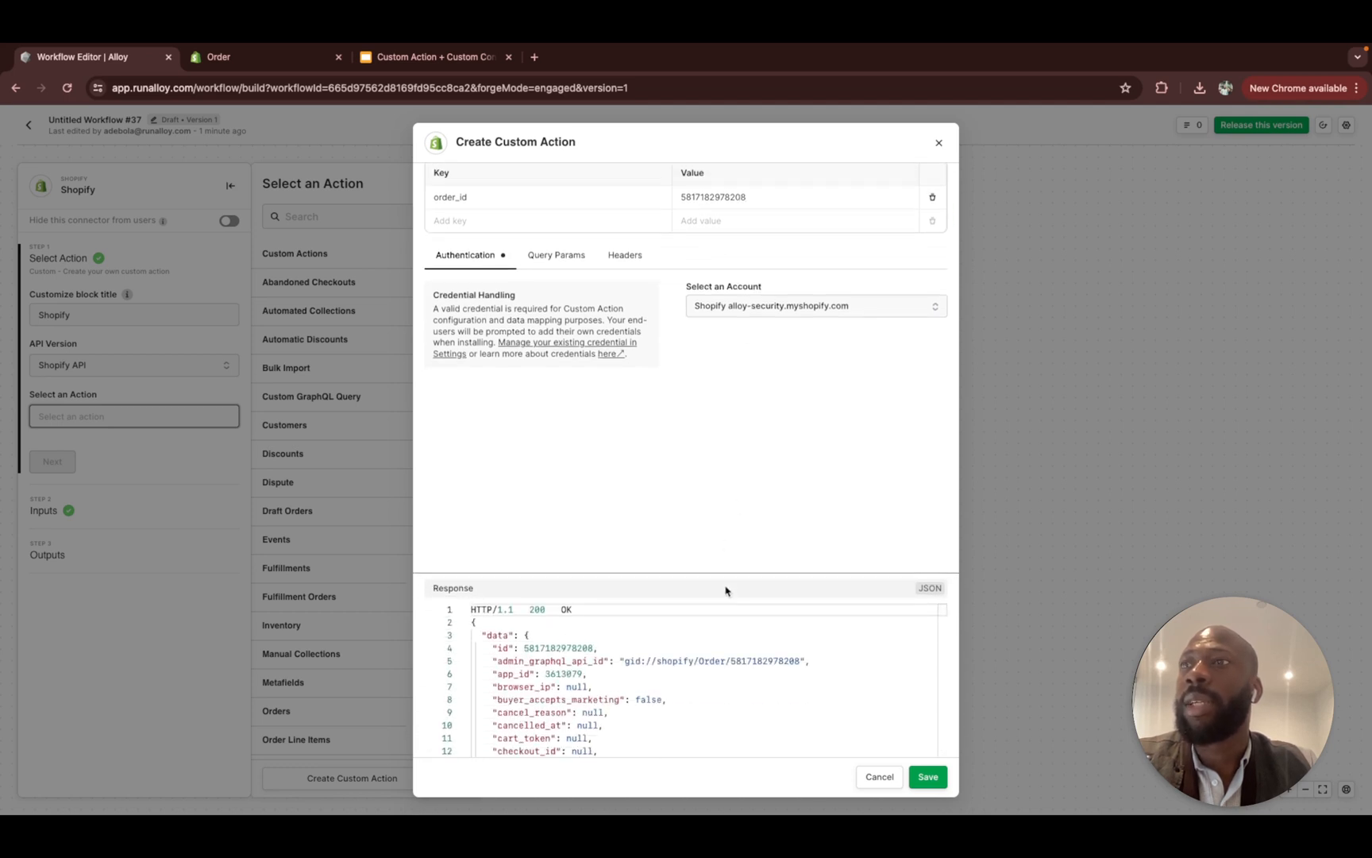
scroll(672, 675, down, 5)
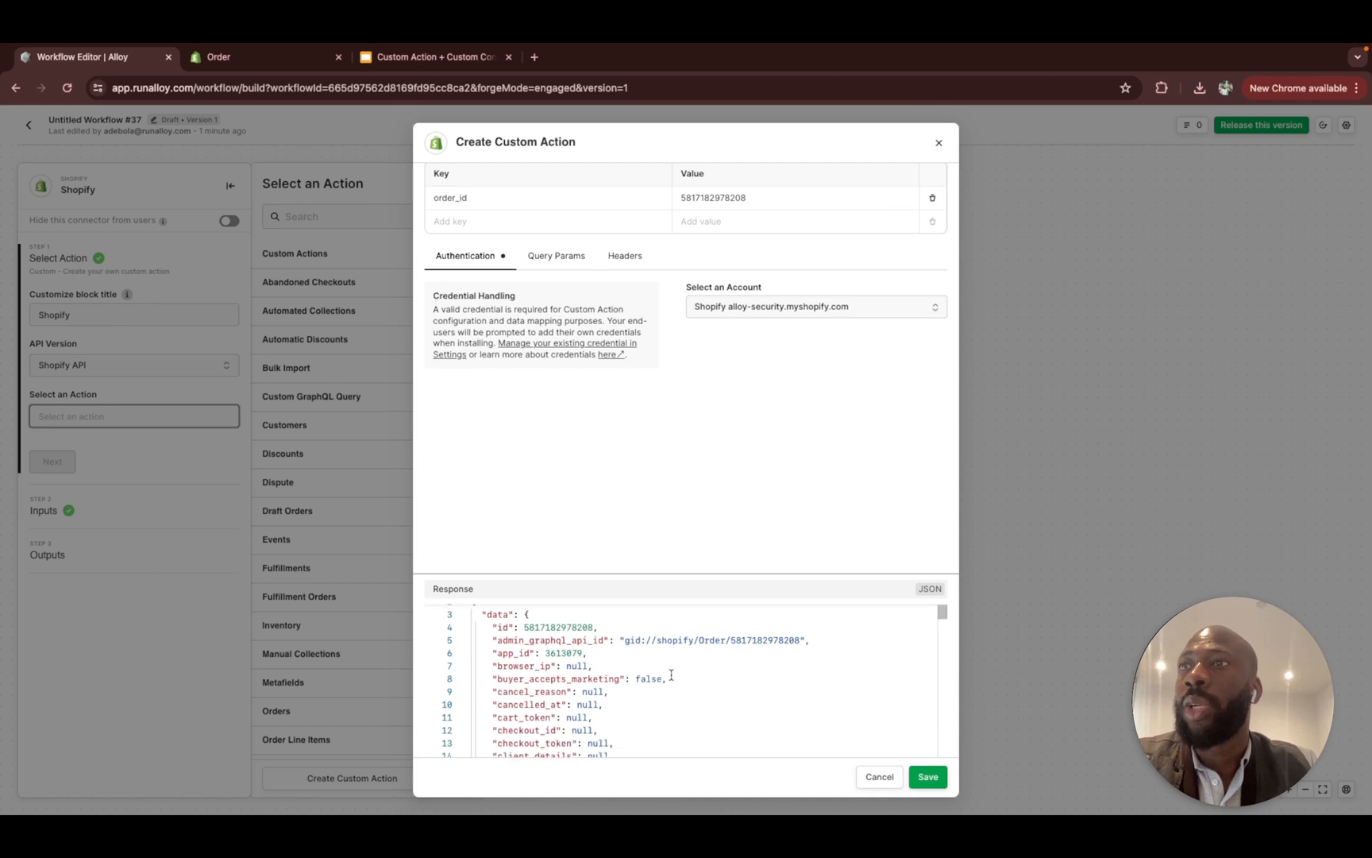
scroll(672, 675, down, 4)
scroll(635, 667, up, 8)
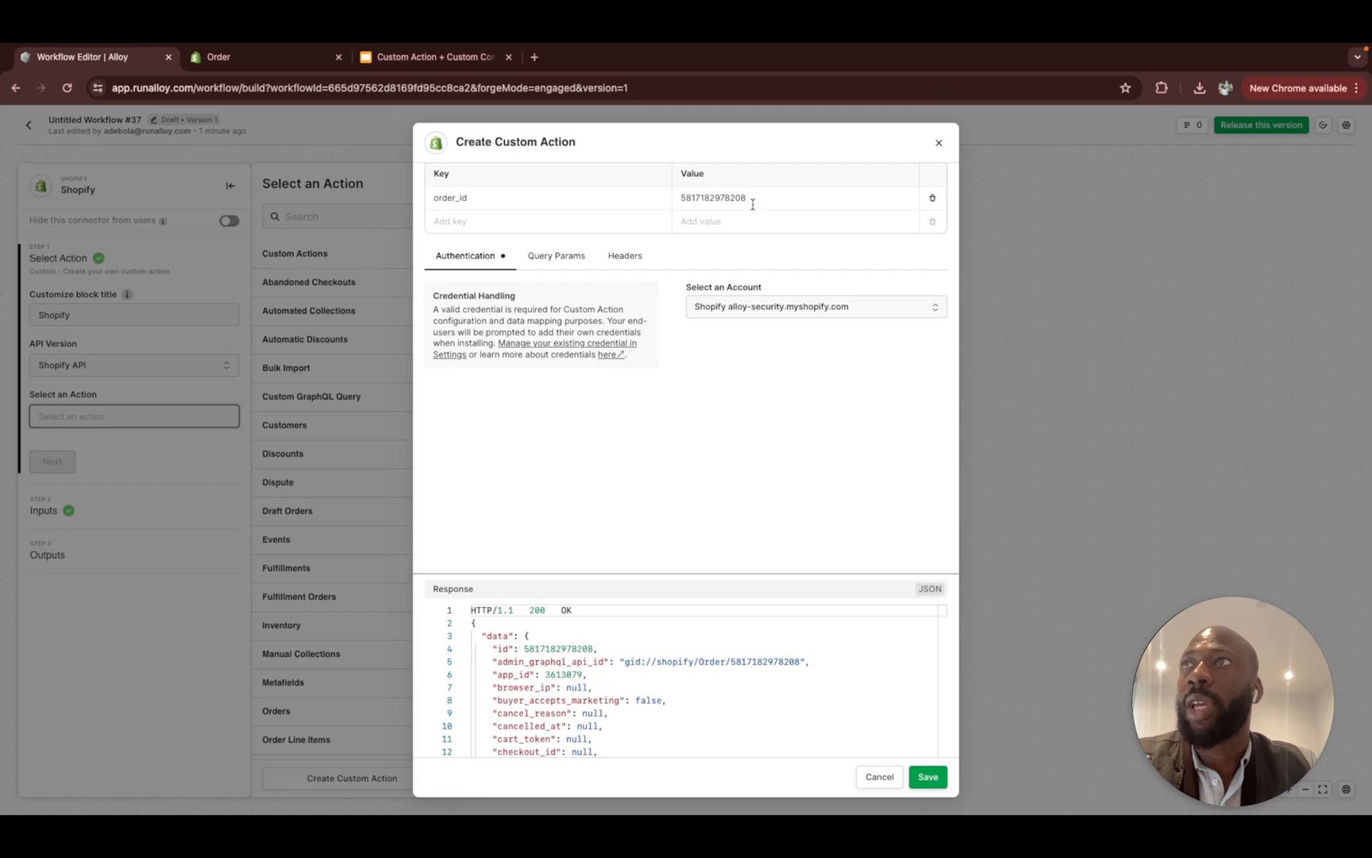
scroll(714, 428, up, 3)
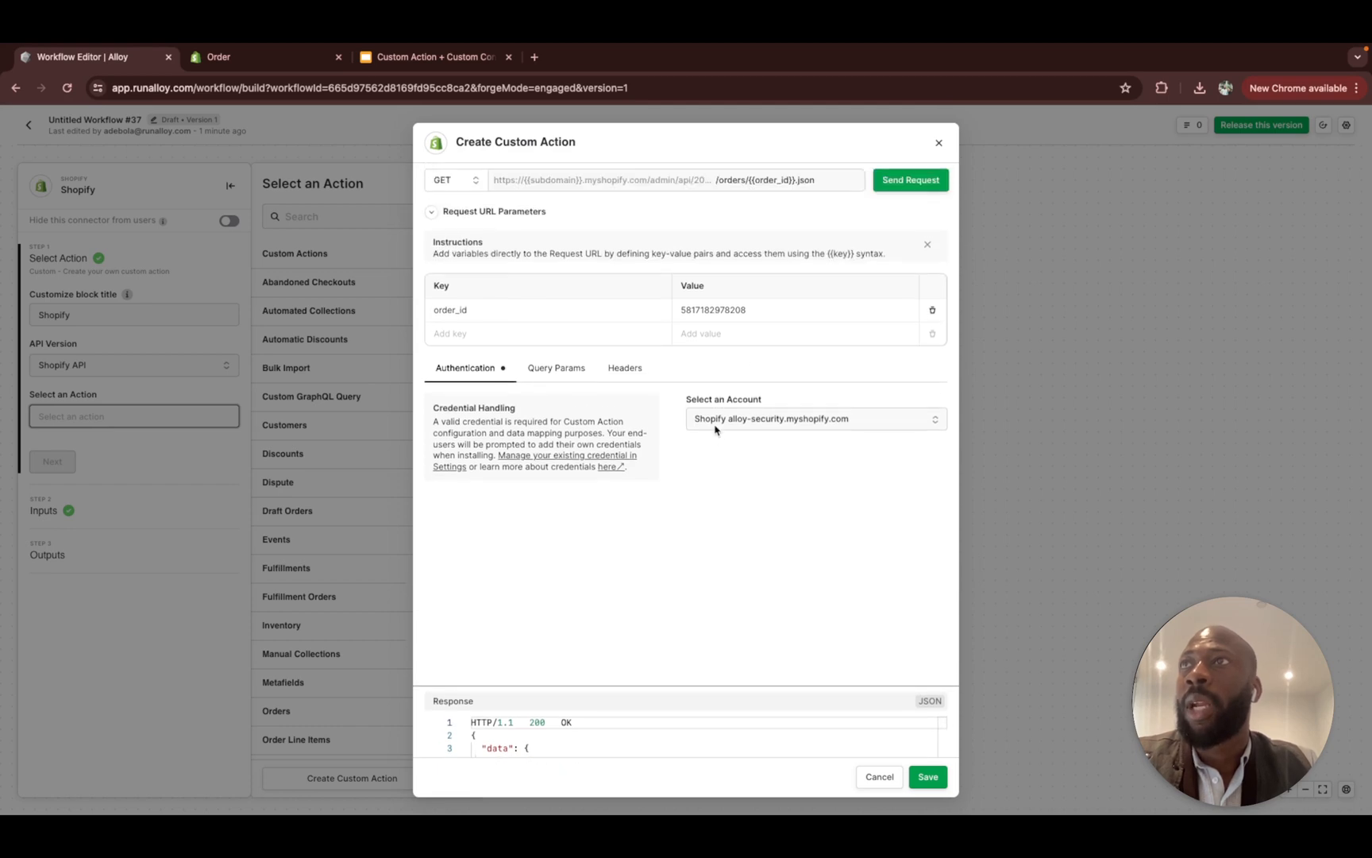
scroll(715, 429, up, 2)
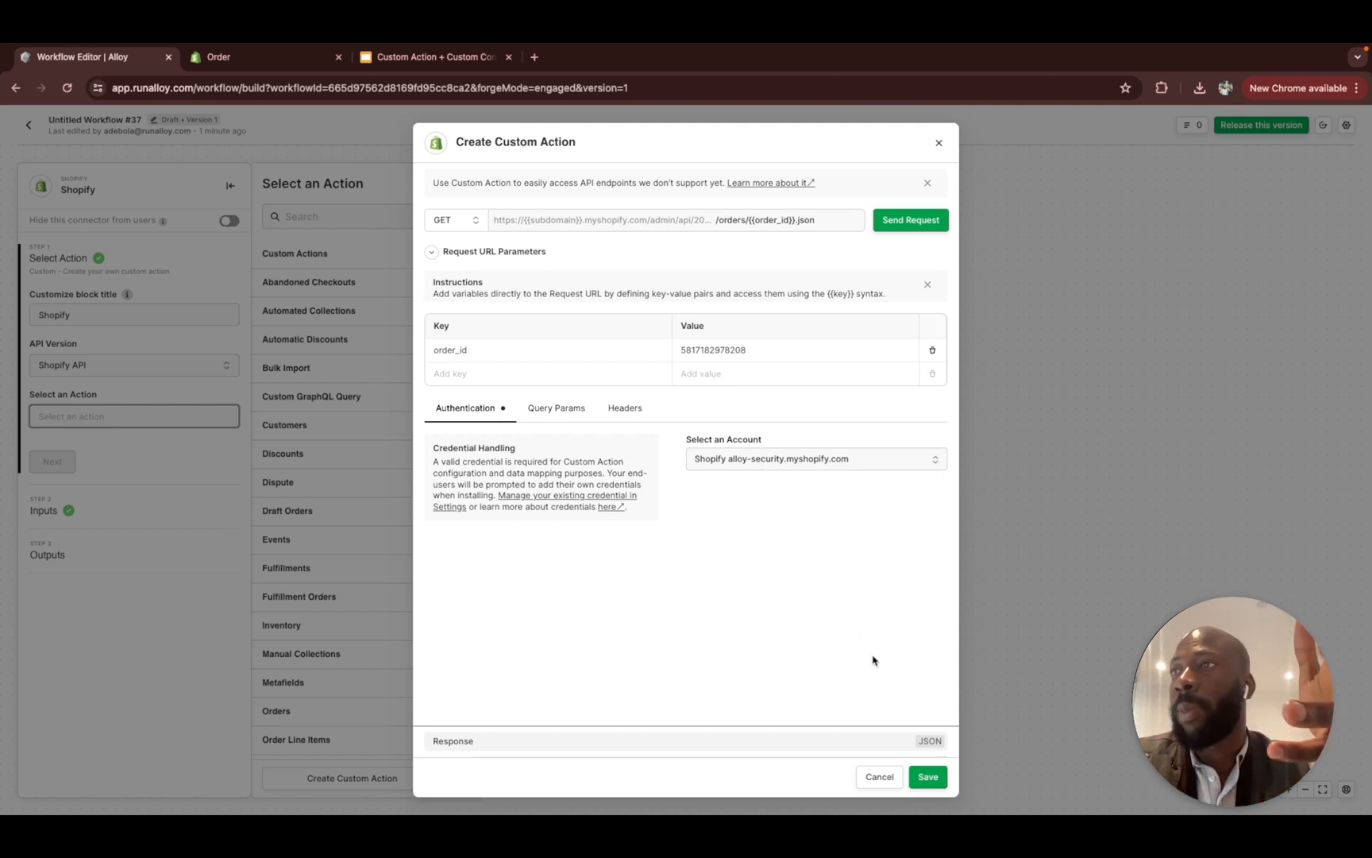
Step: Save the custom action with the name "Retrieve a specific order" and the description "Gets a single order from Shopify"
click(927, 776)
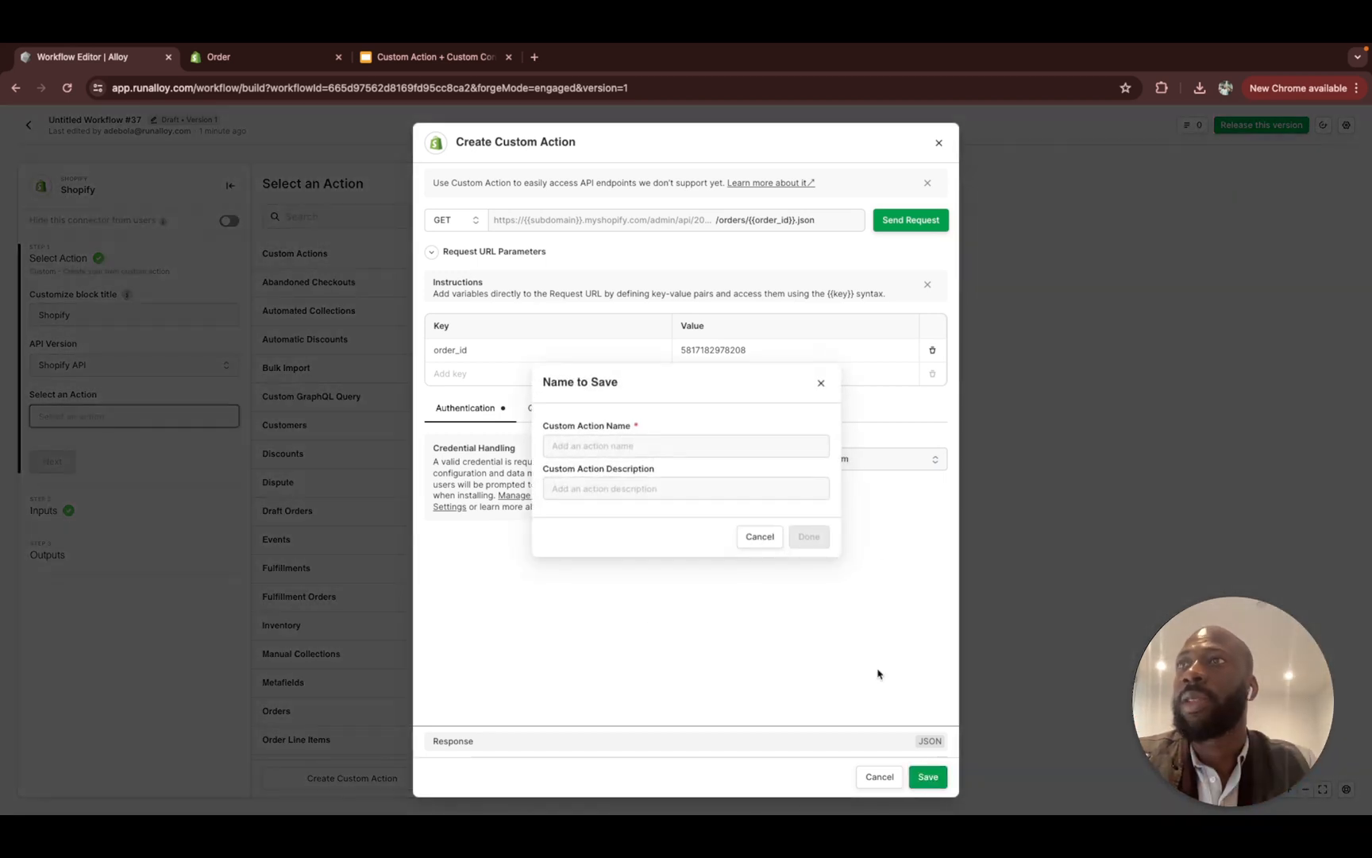
click(716, 450)
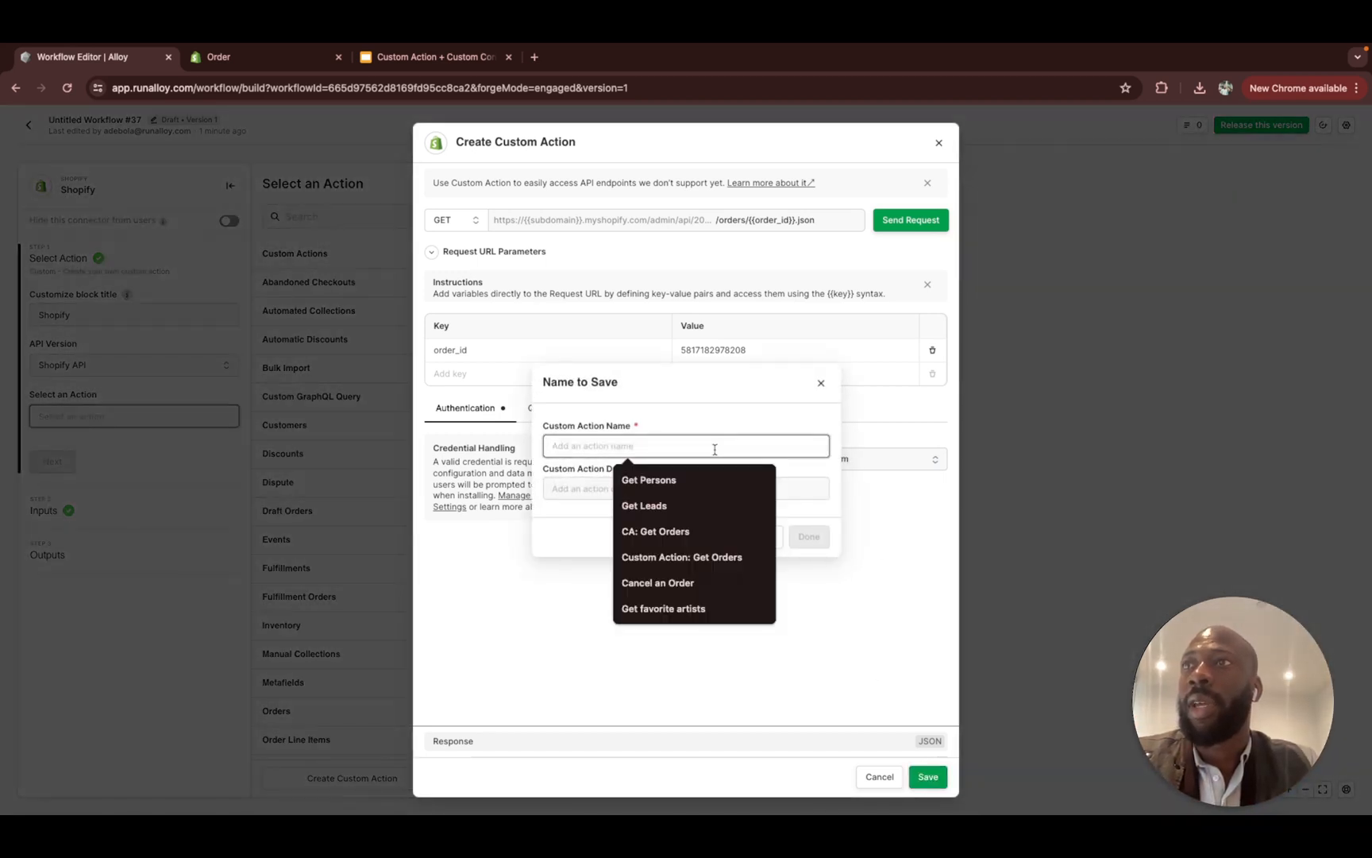
text(Retrieve a specif)
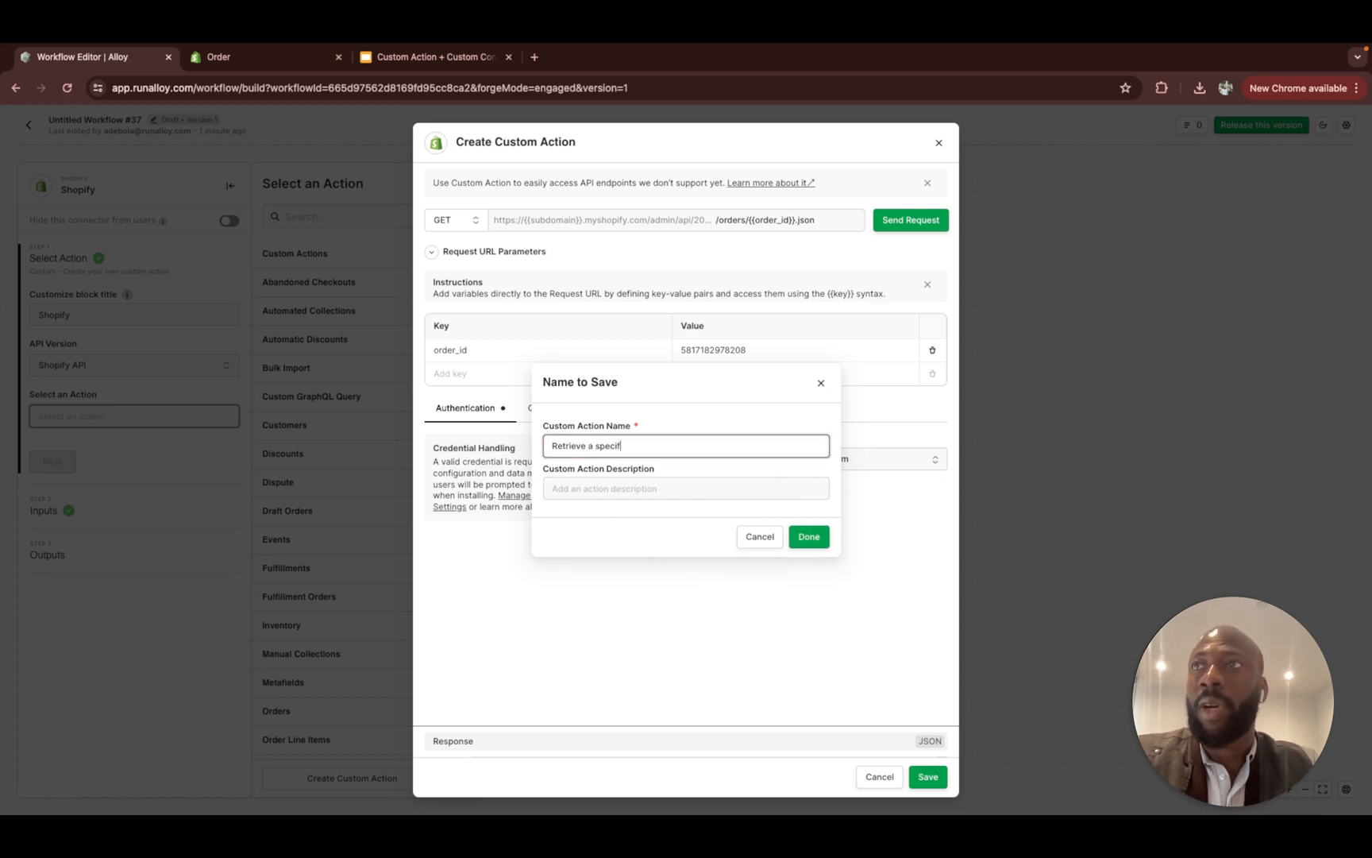
text(ic order)
click(694, 490)
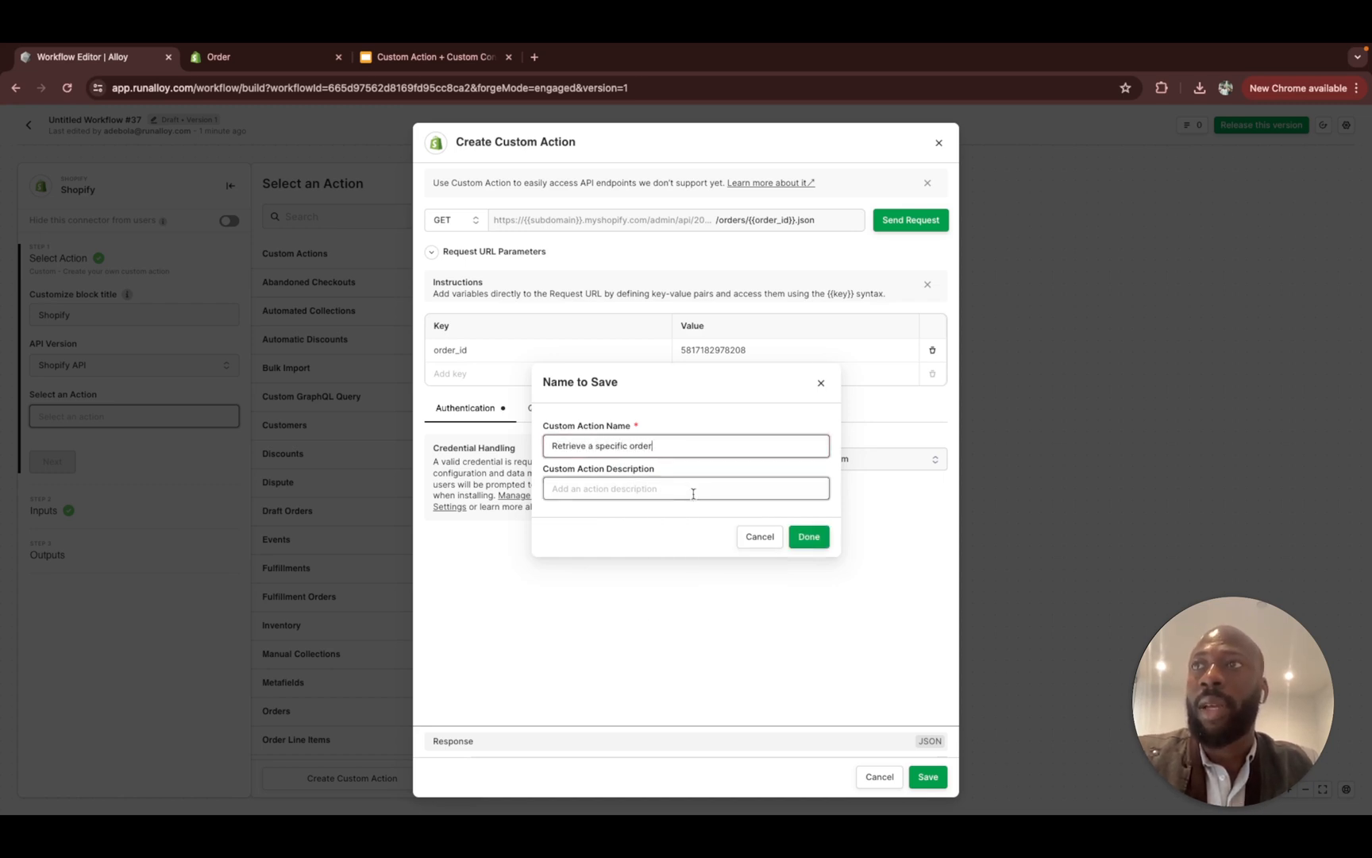
text(Get)
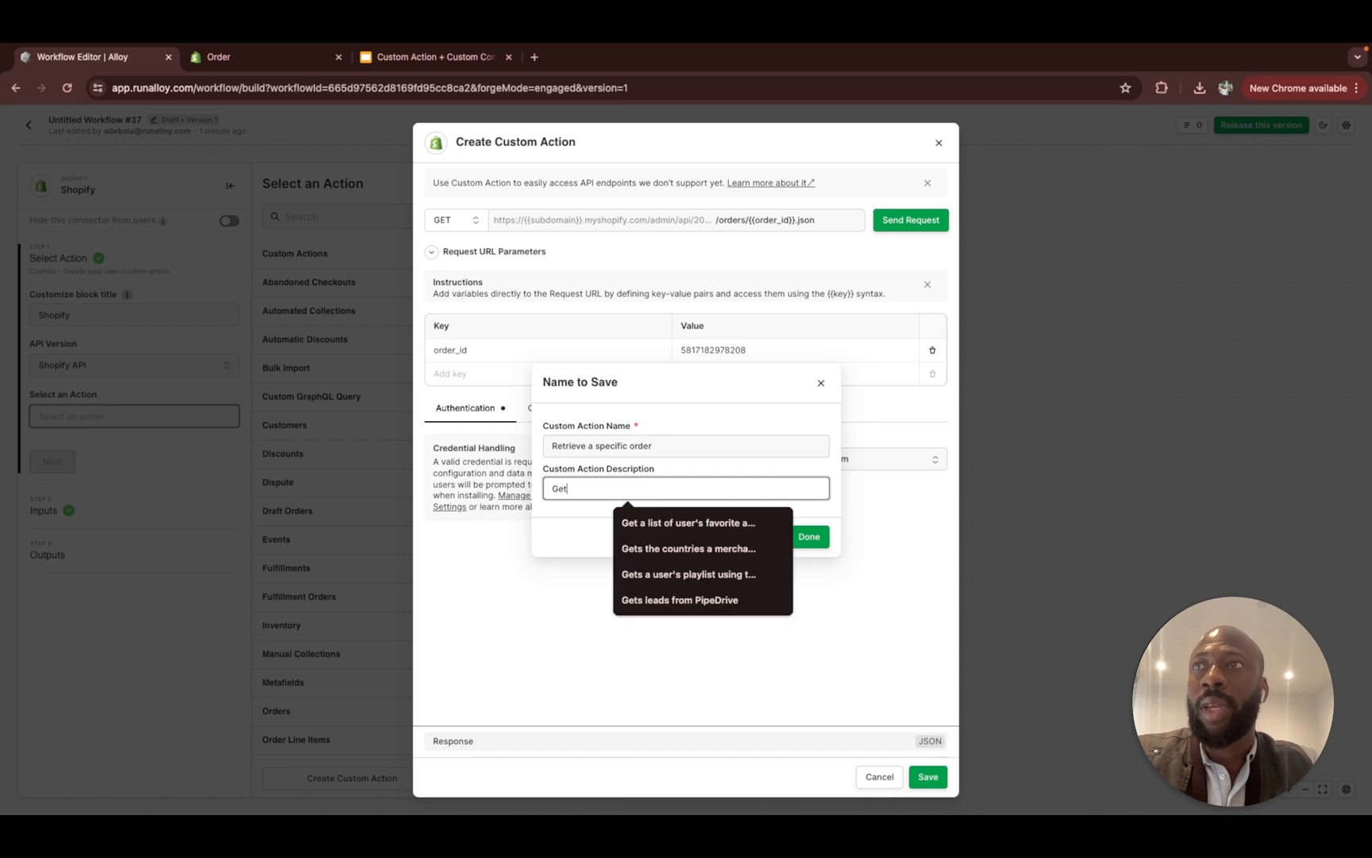
text(s a siggle order from Shopify)
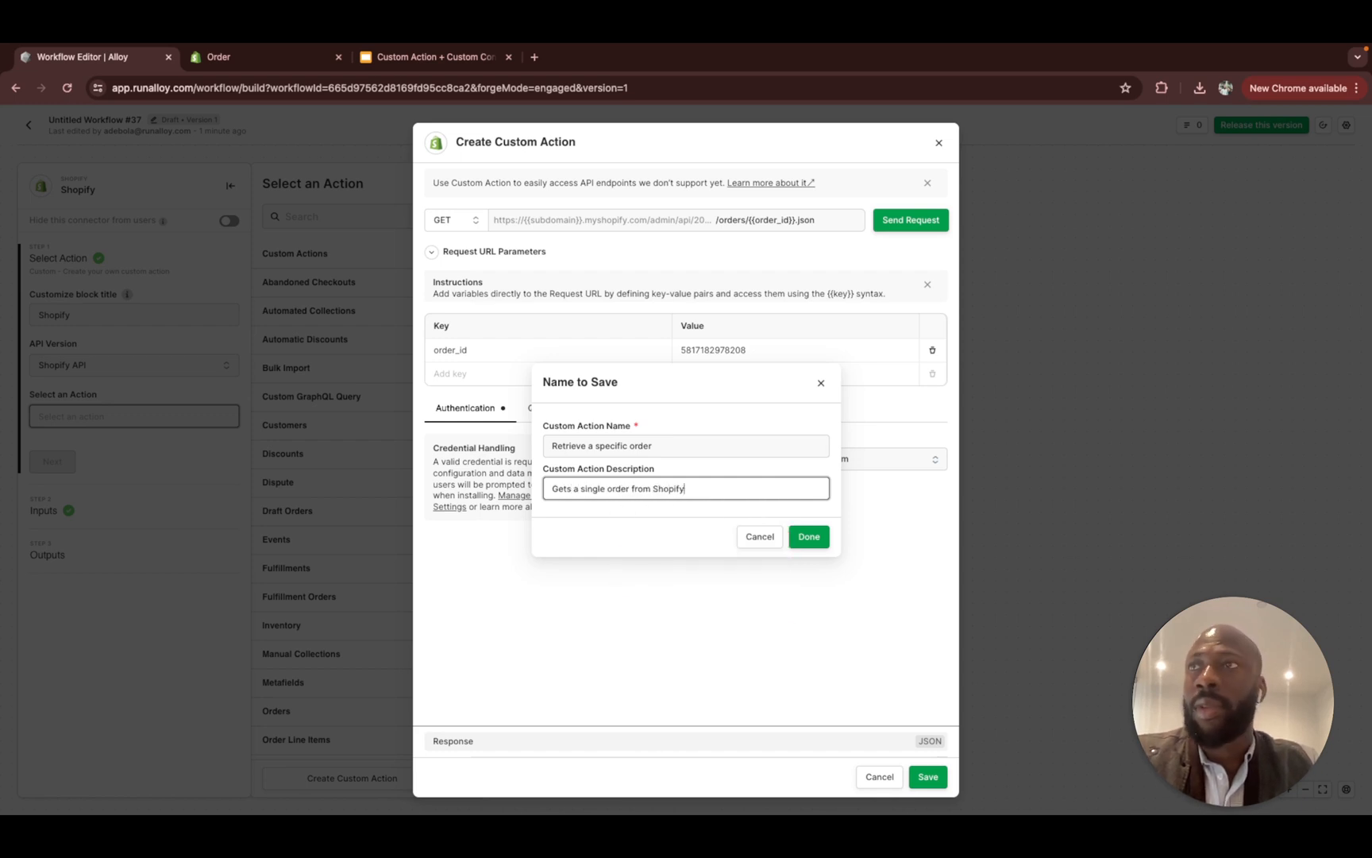
click(799, 539)
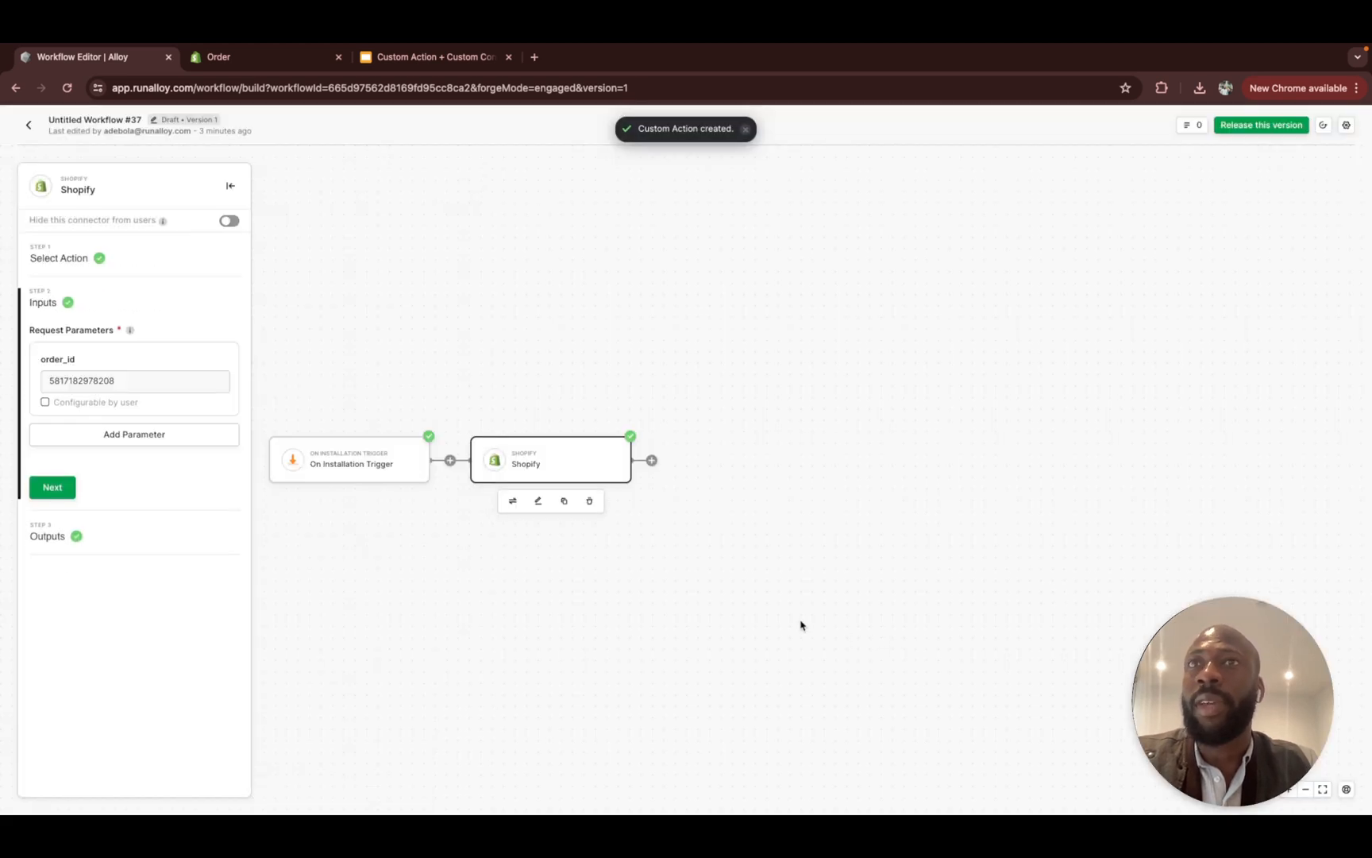
Step: Try making the order_id request parameter configurable by the user and turn that option back off
click(185, 378)
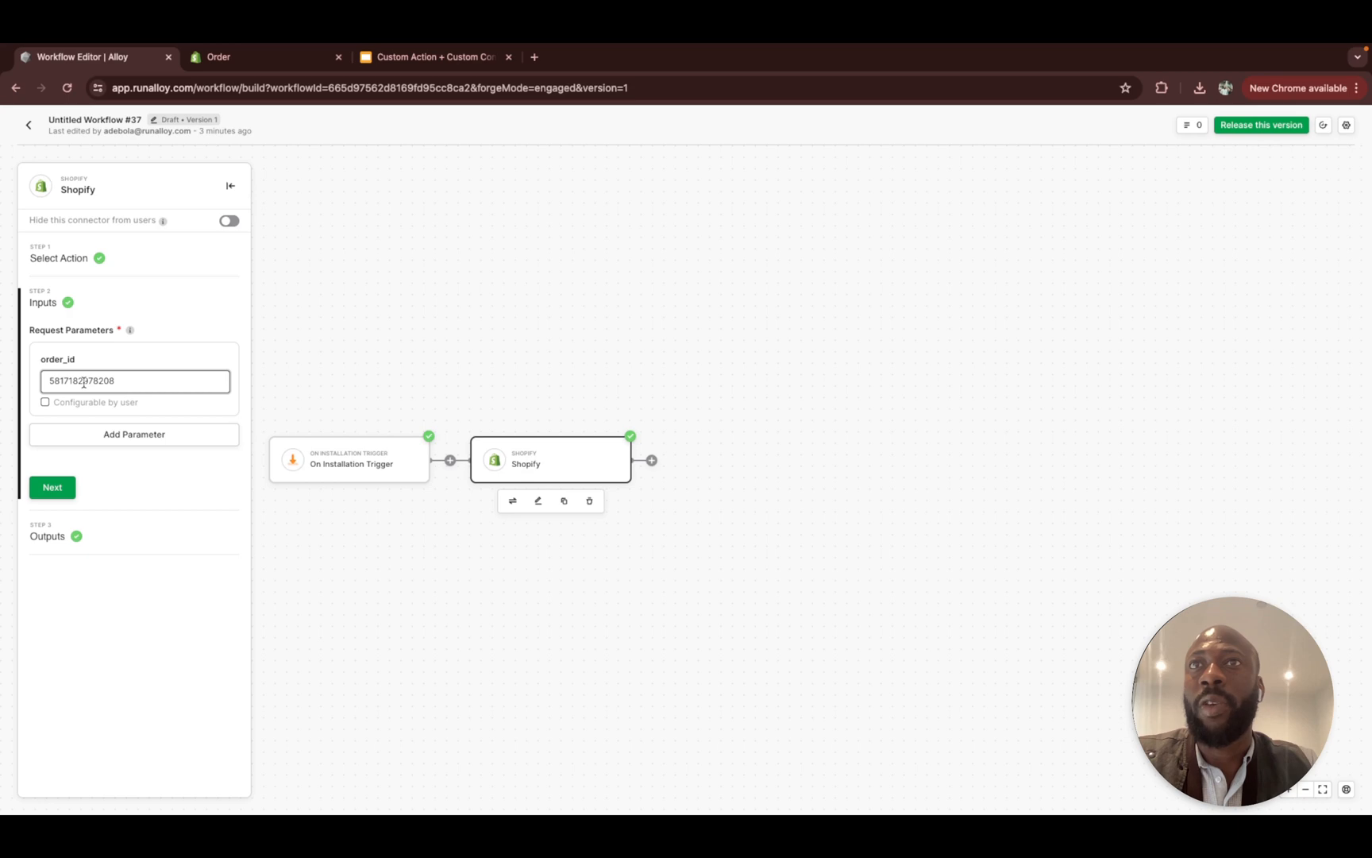
click(94, 403)
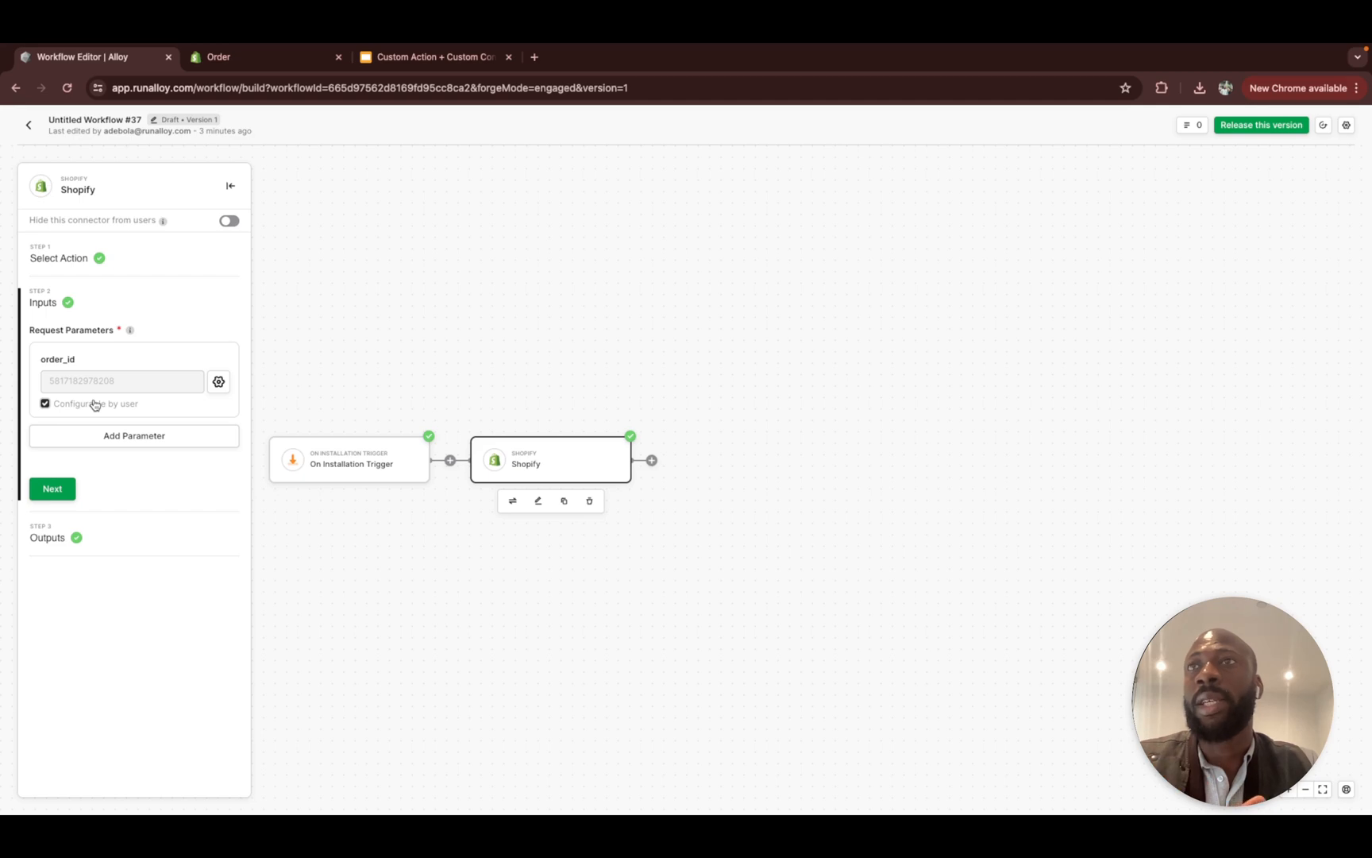
click(94, 404)
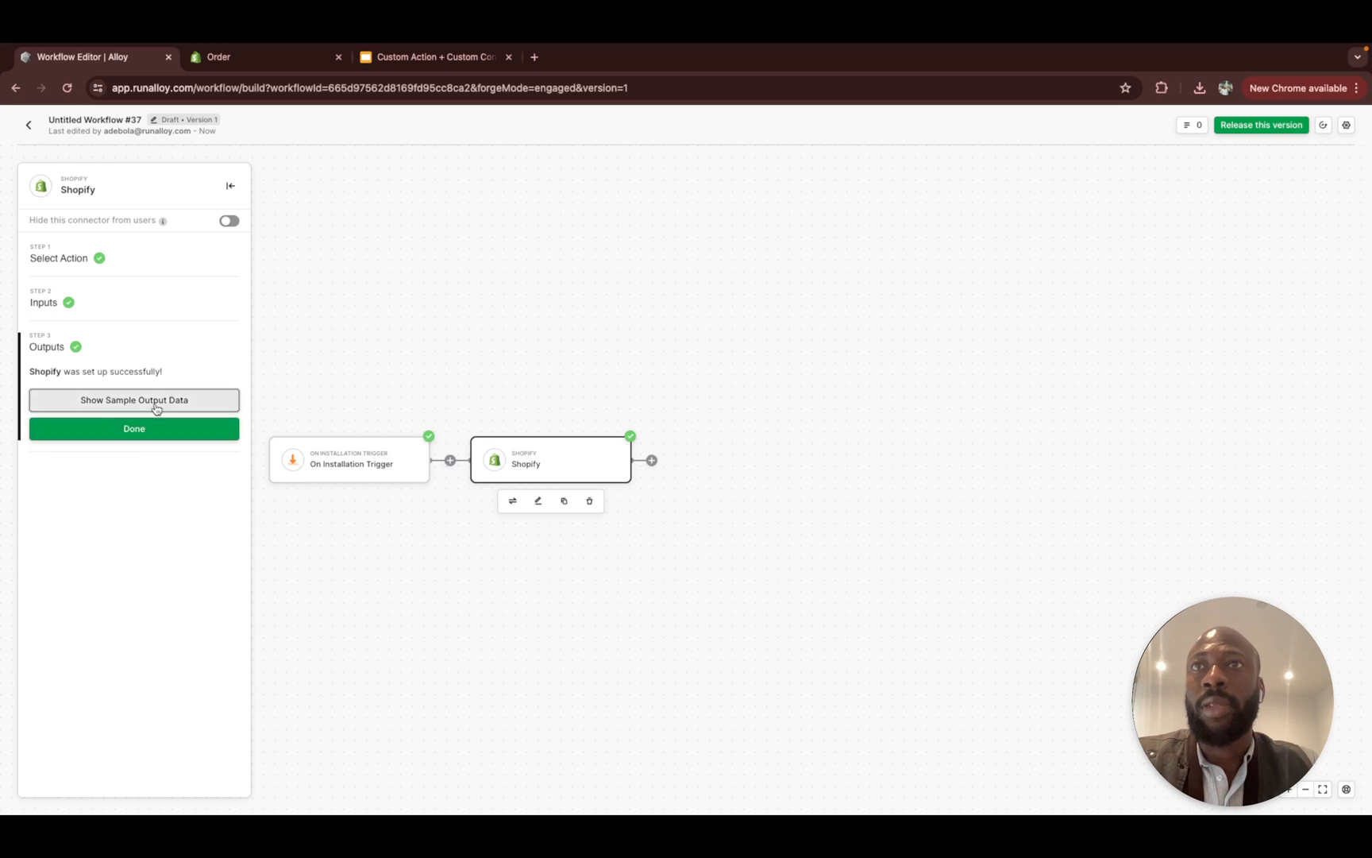
Step: Show the Shopify block's sample output data and finish the block's setup
click(156, 408)
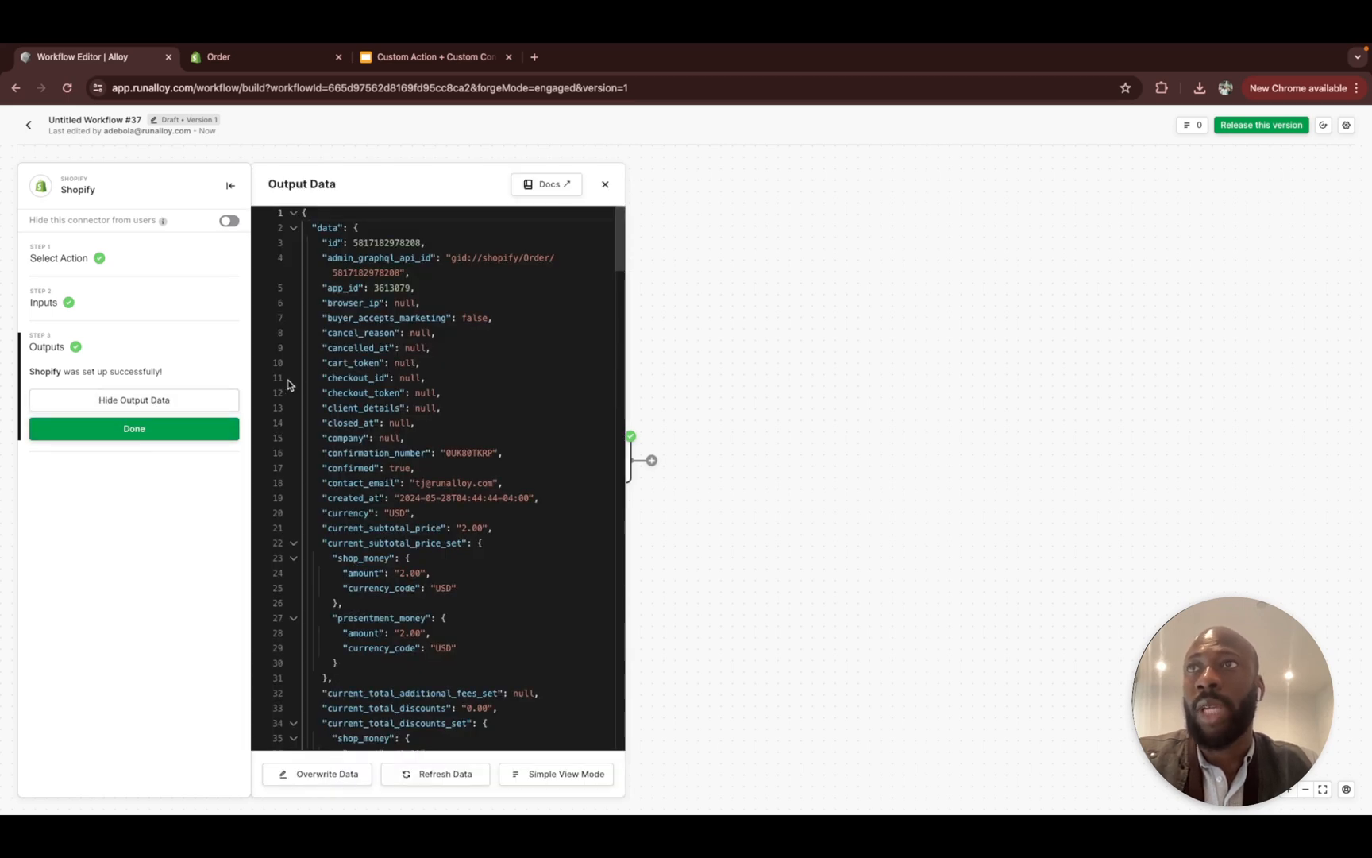
click(219, 433)
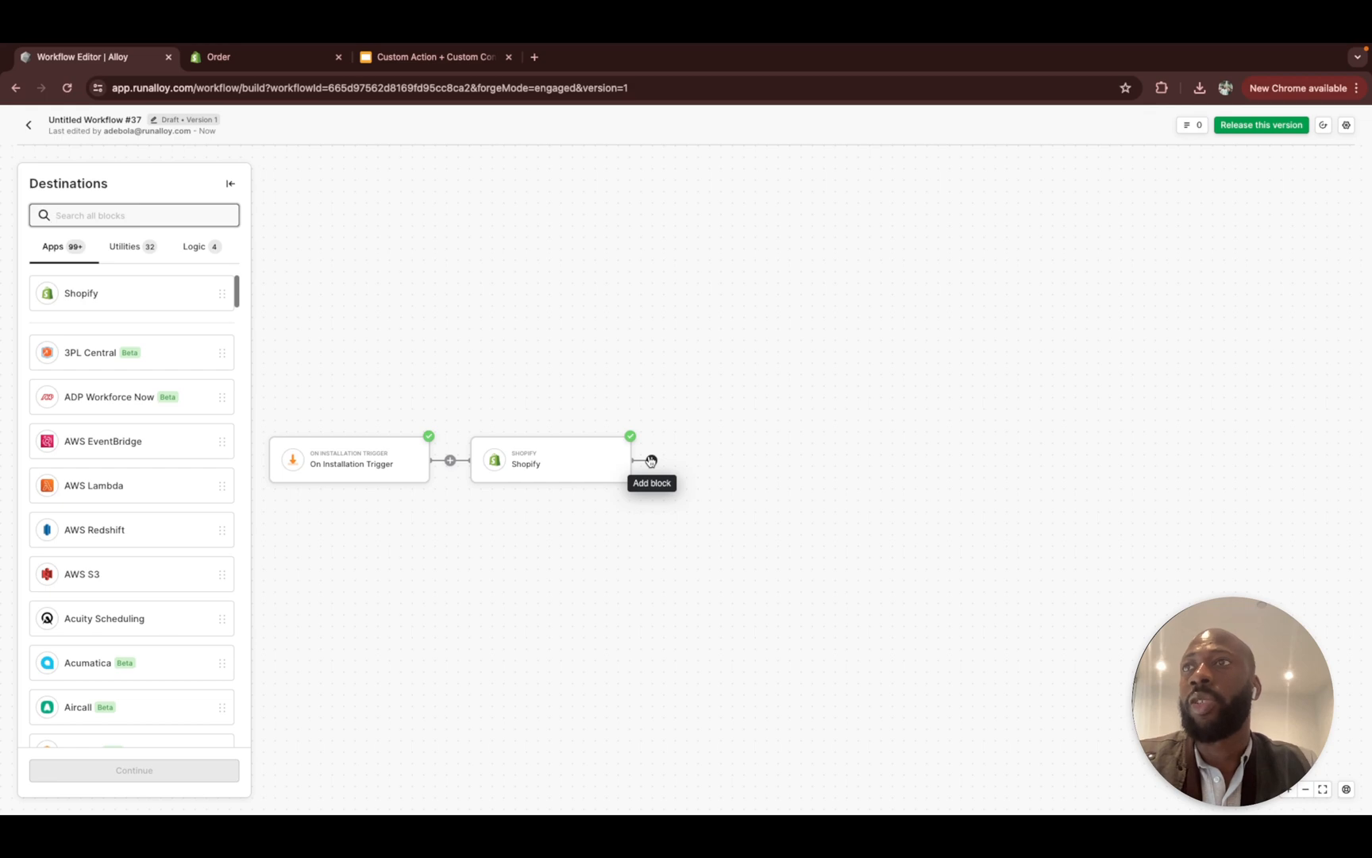
Step: Reopen the Shopify block on the canvas and go back through its inputs to the action selection settings
click(588, 466)
click(538, 505)
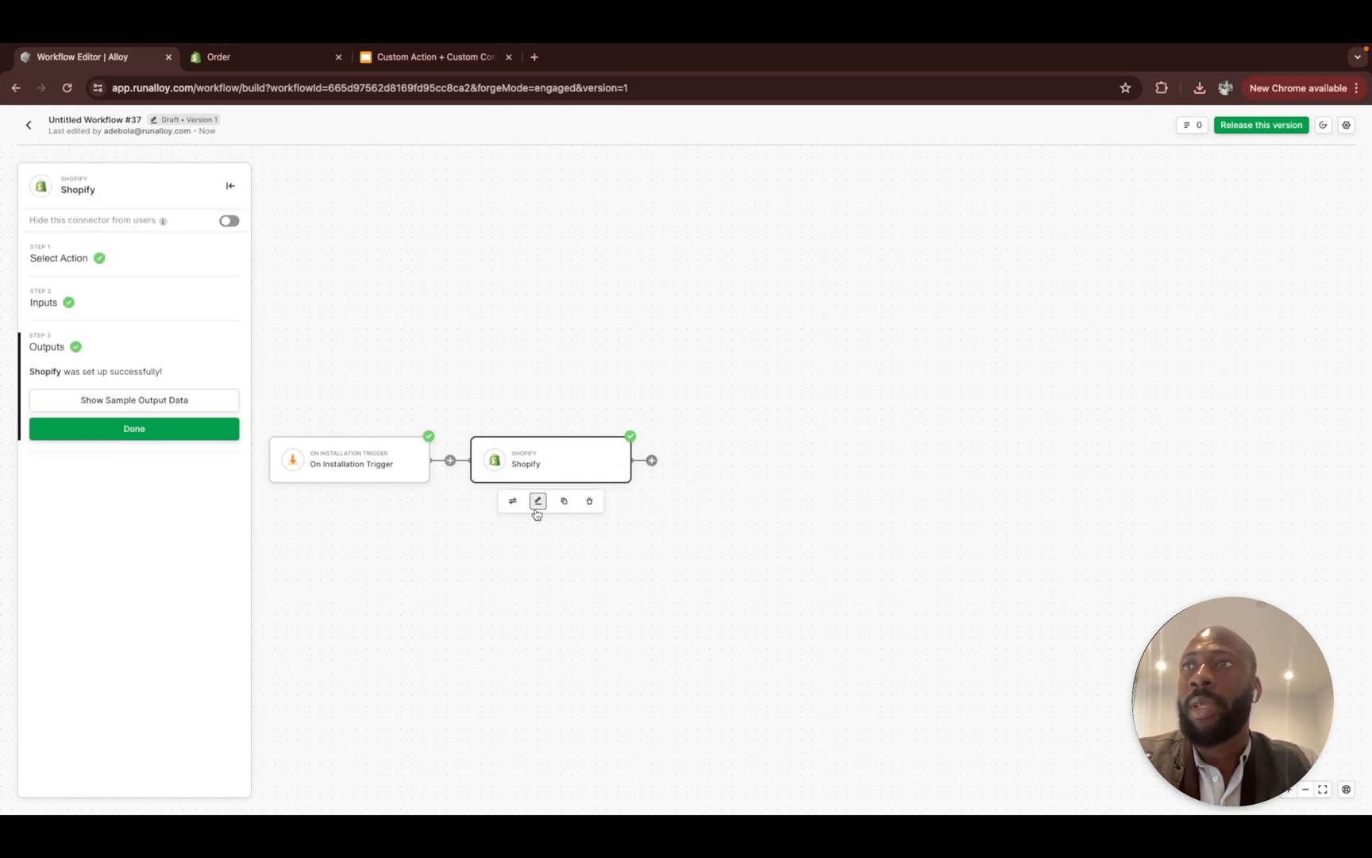
click(536, 510)
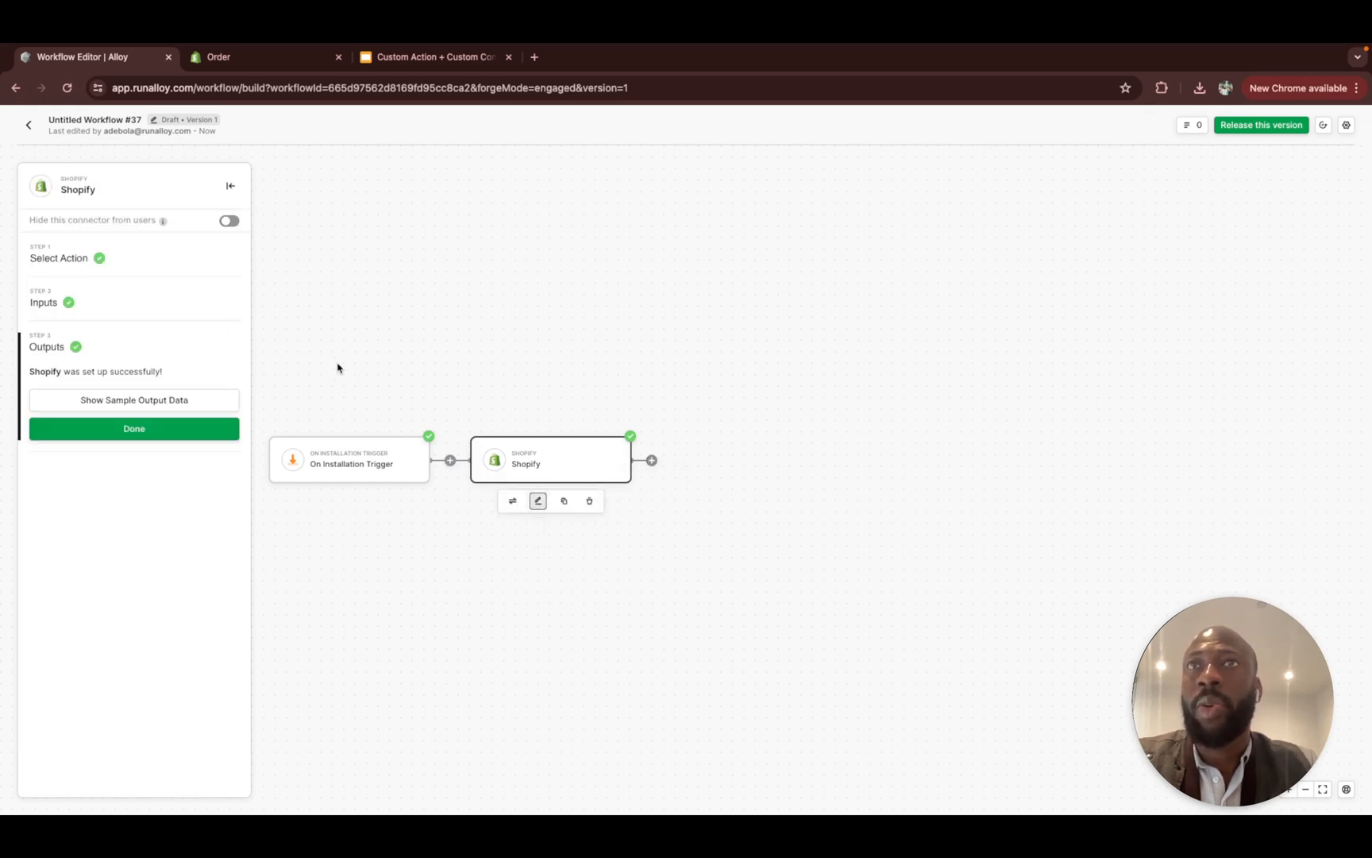
click(172, 308)
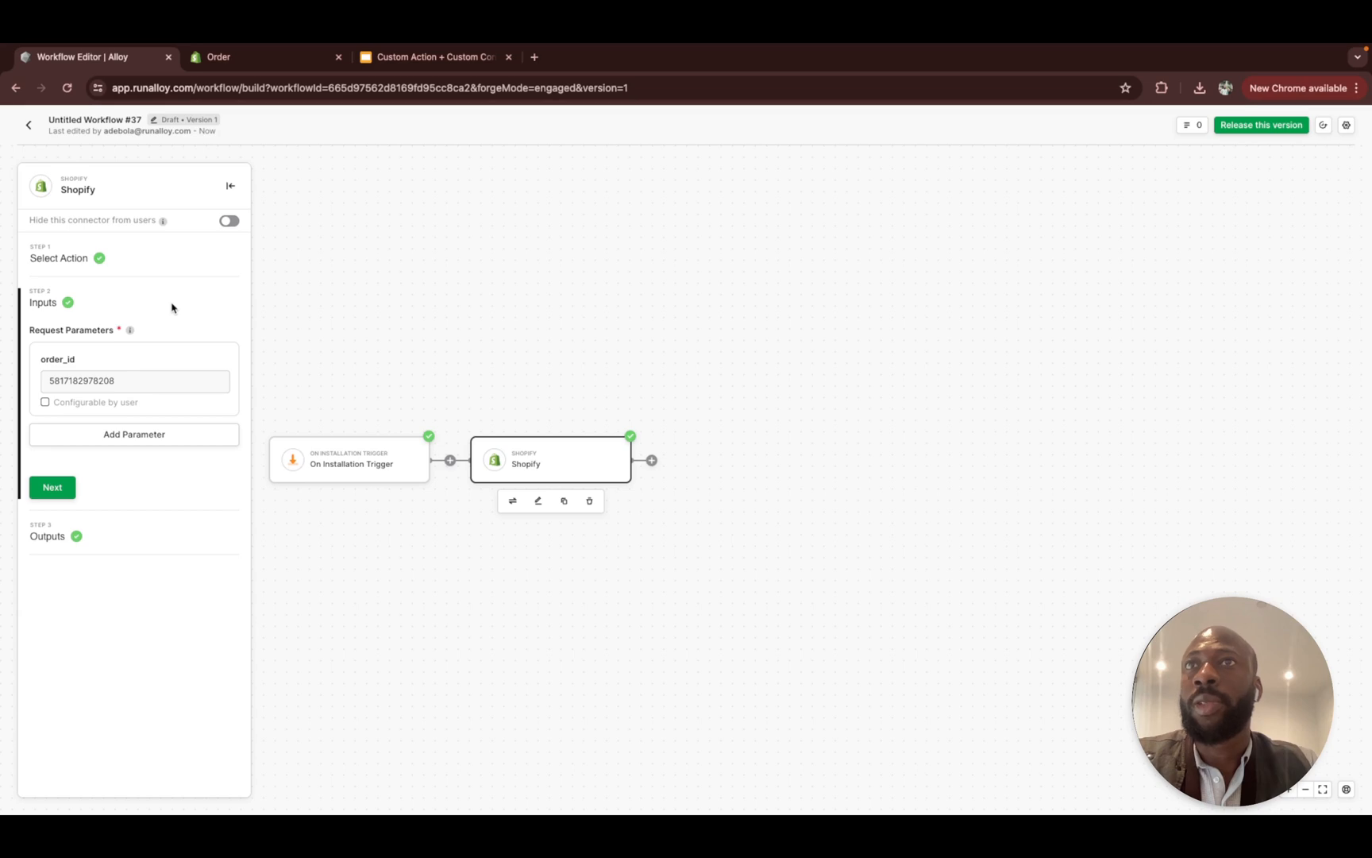
click(163, 264)
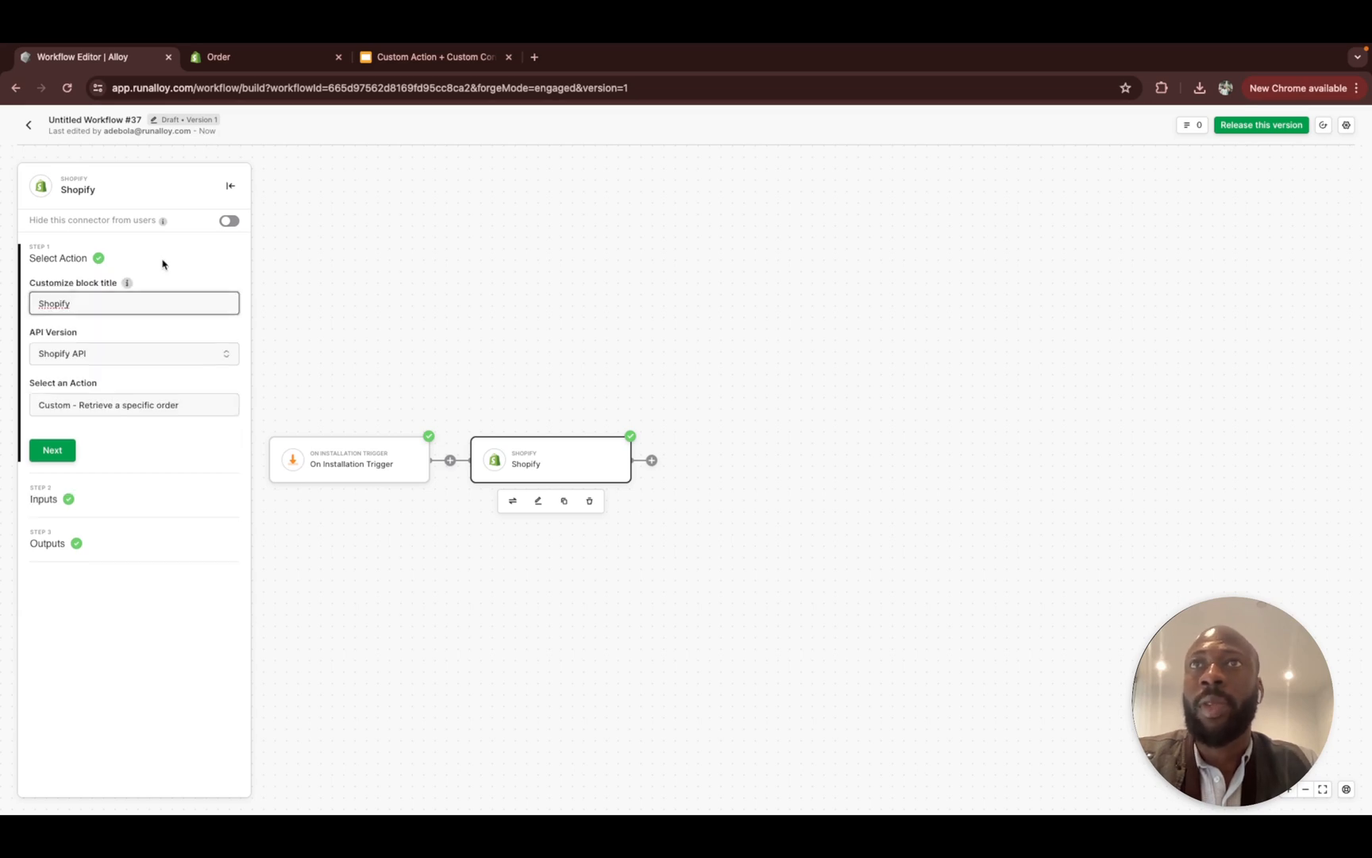
Step: Look through the Shopify block's available actions, including the saved custom actions and the other action categories
click(155, 401)
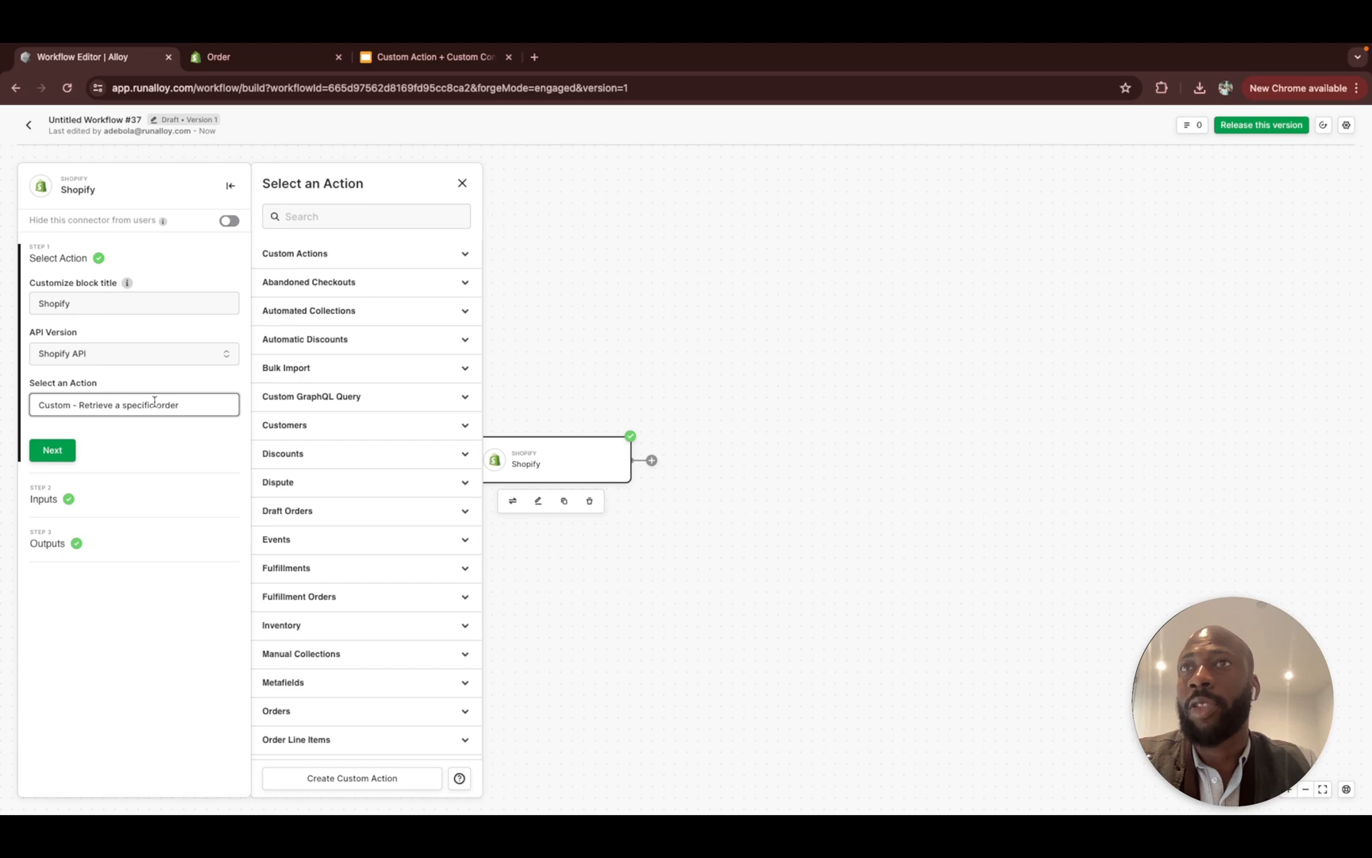
click(353, 256)
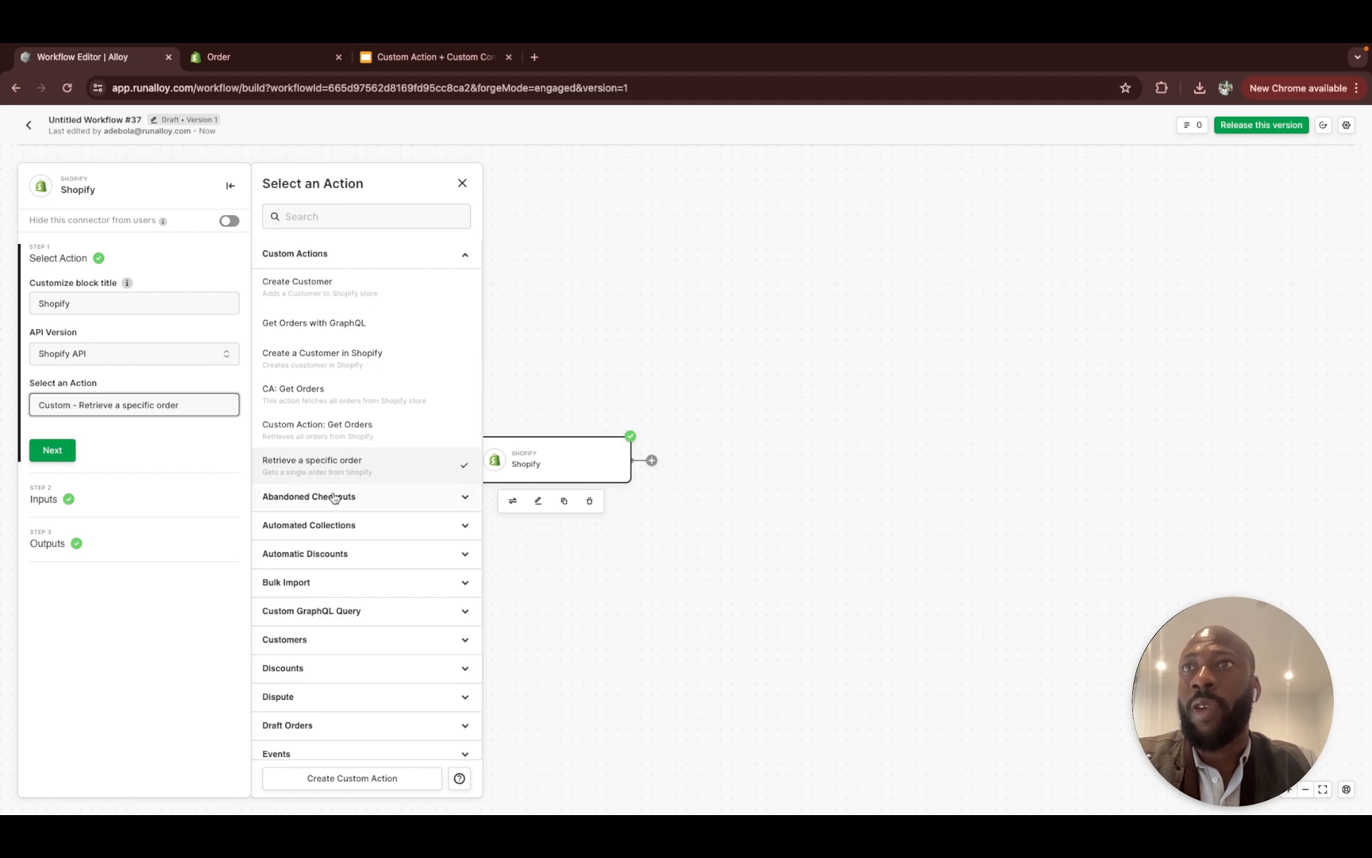
click(368, 259)
scroll(355, 499, down, 3)
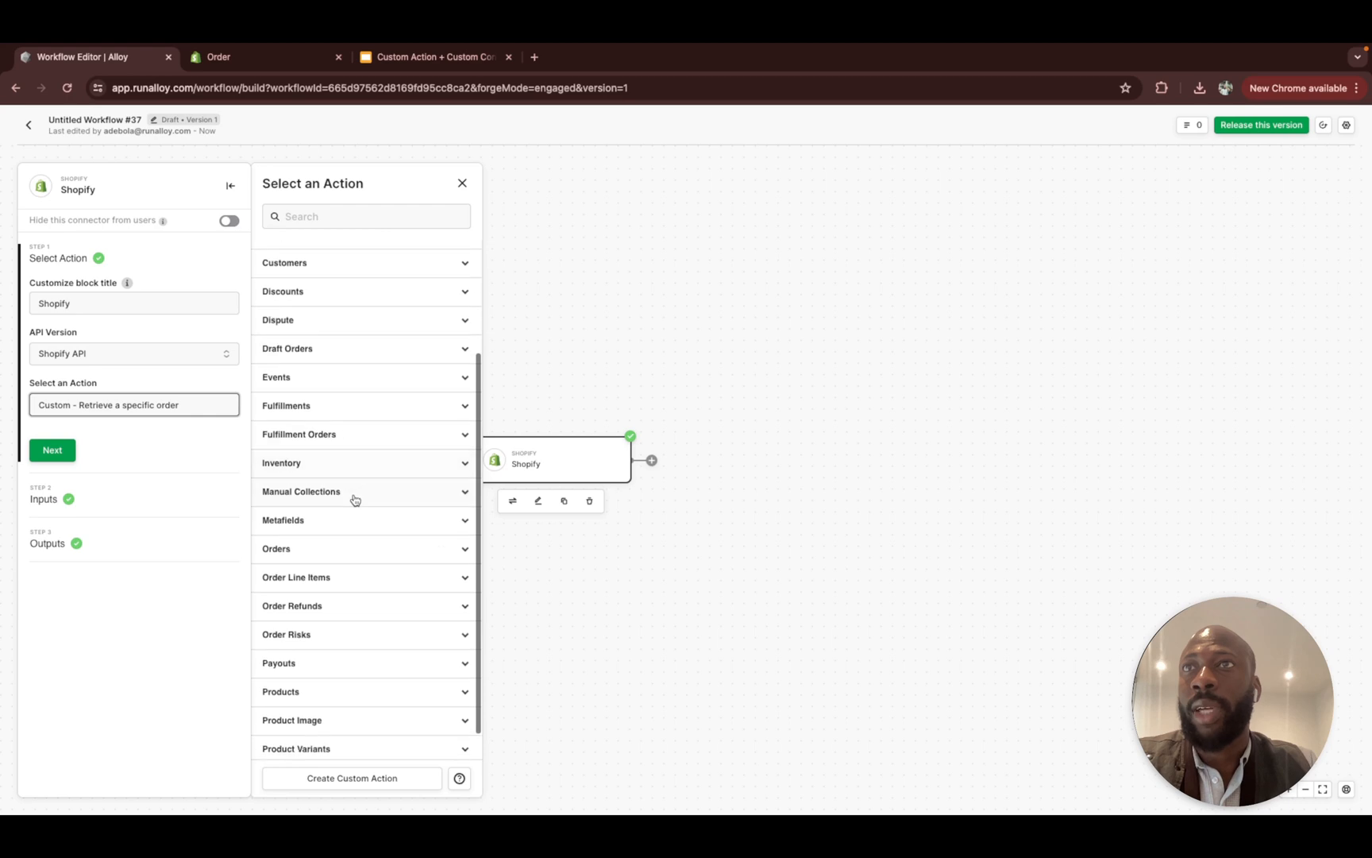
Step: Start a new custom action for the Shopify block and set its request method to POST
scroll(355, 500, up, 5)
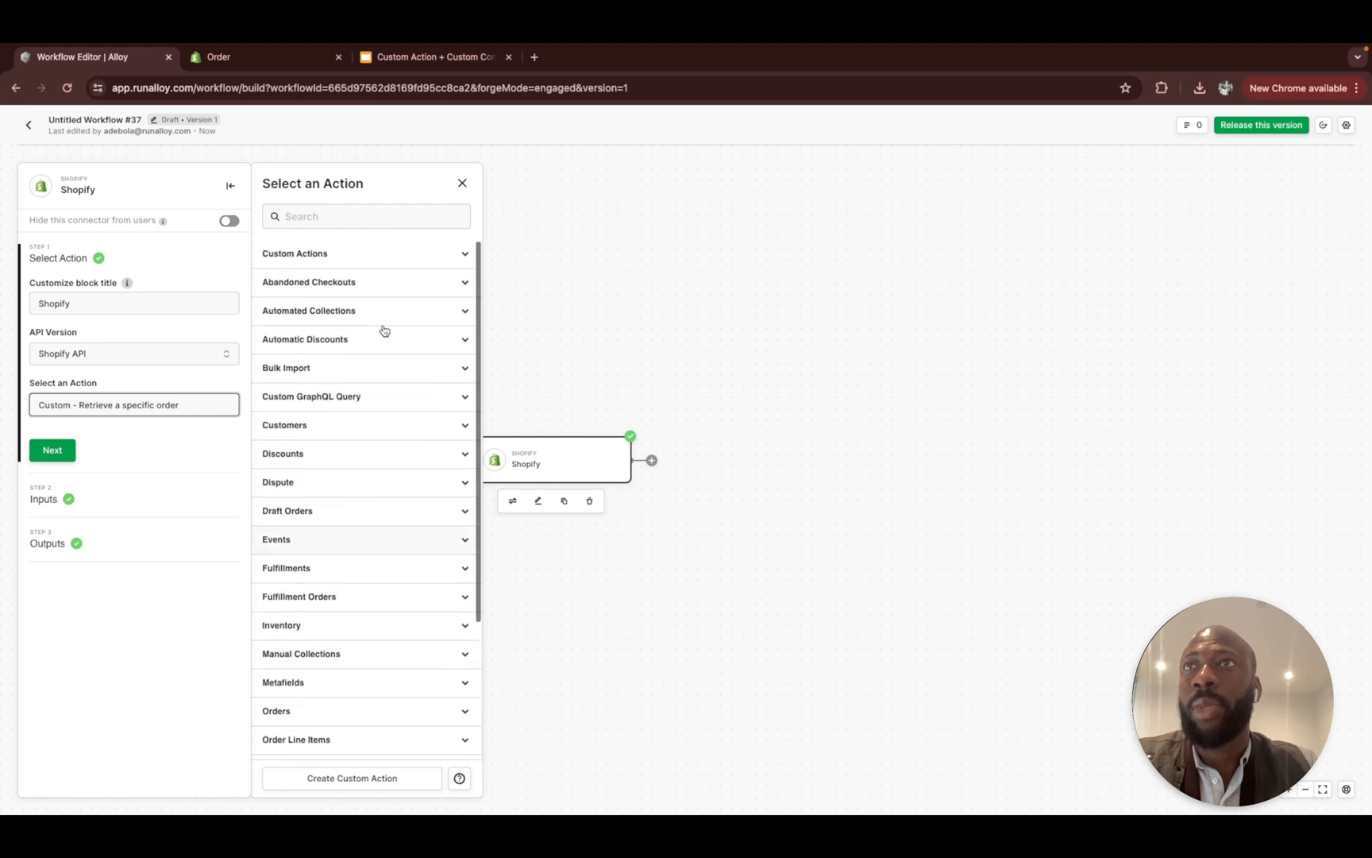
click(380, 263)
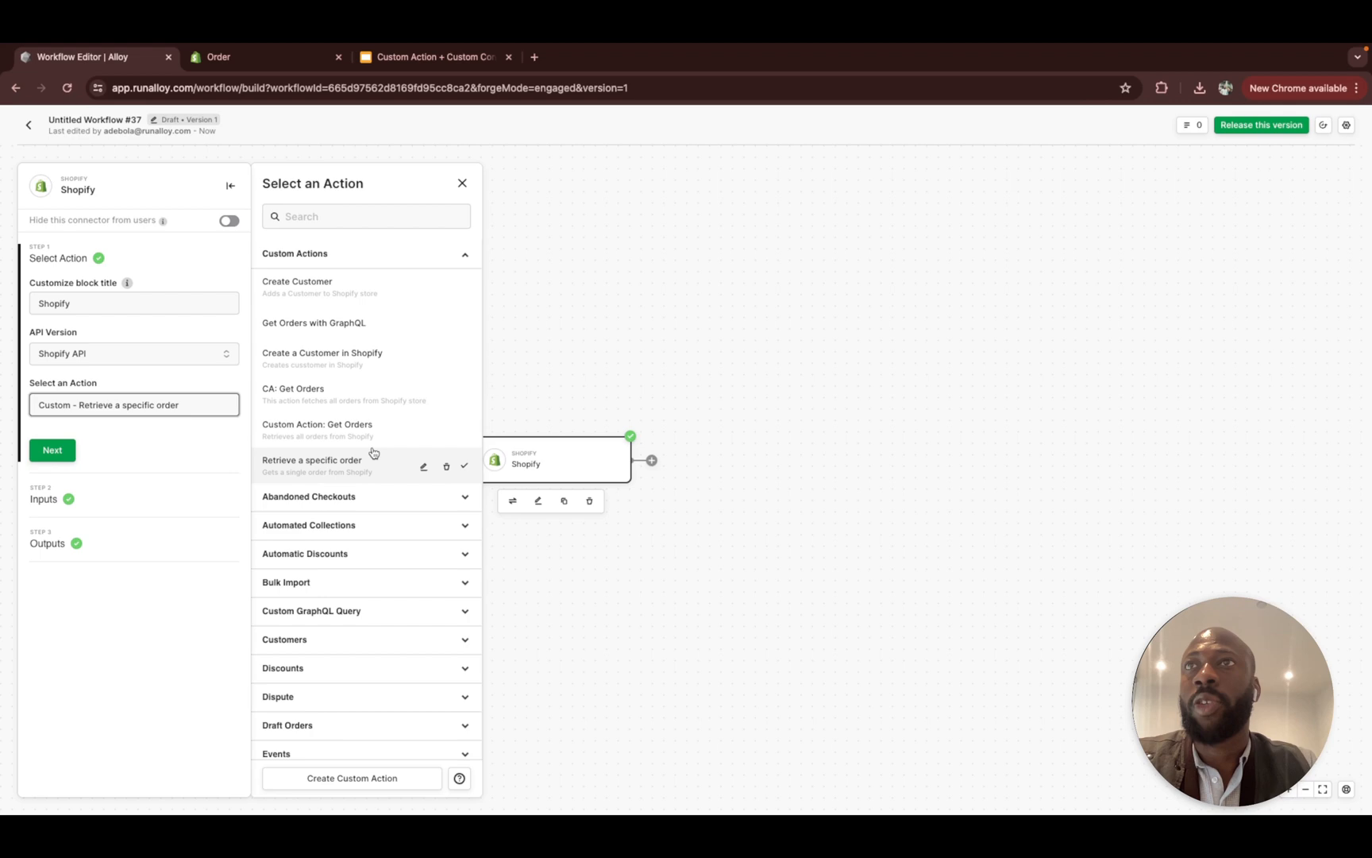
click(371, 259)
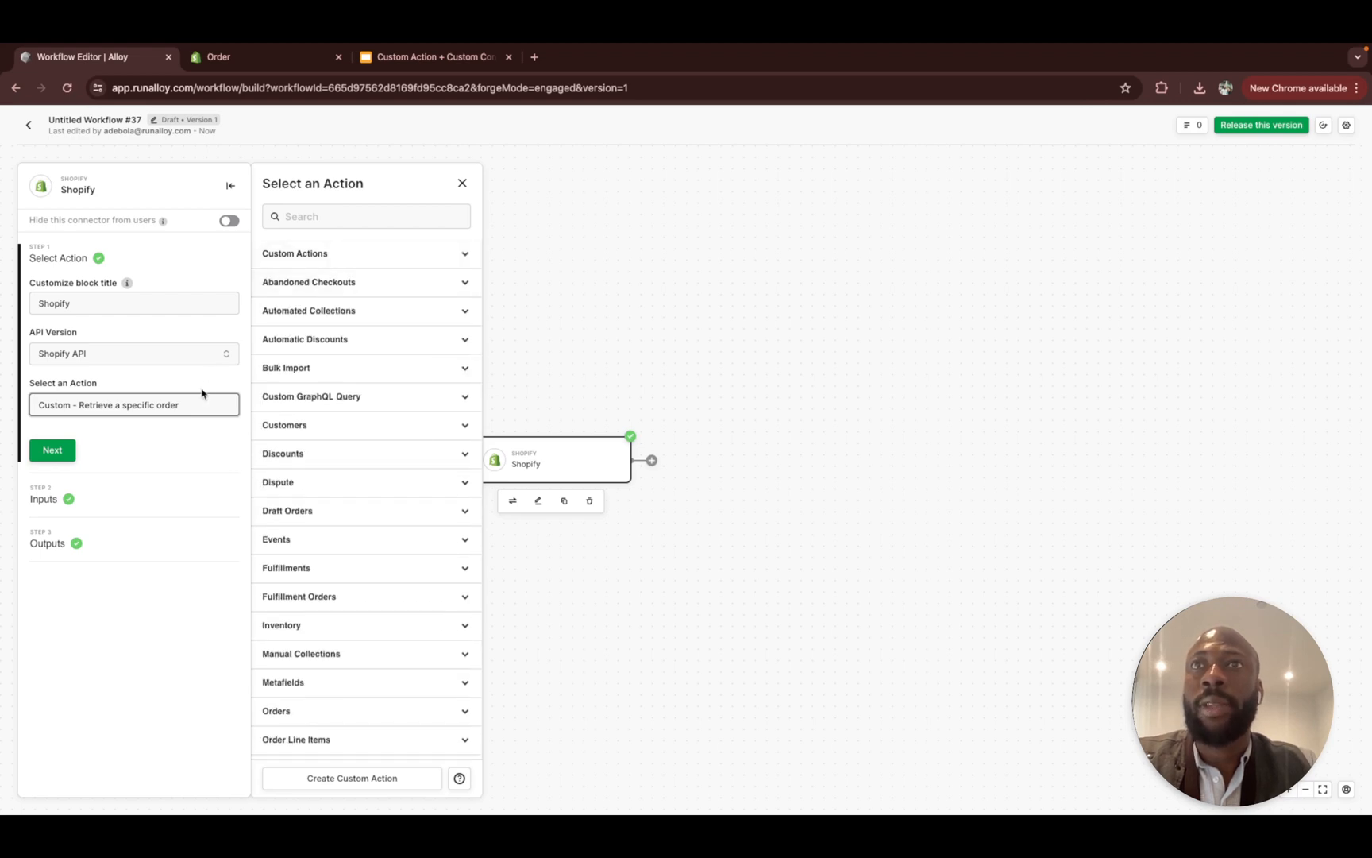
click(354, 775)
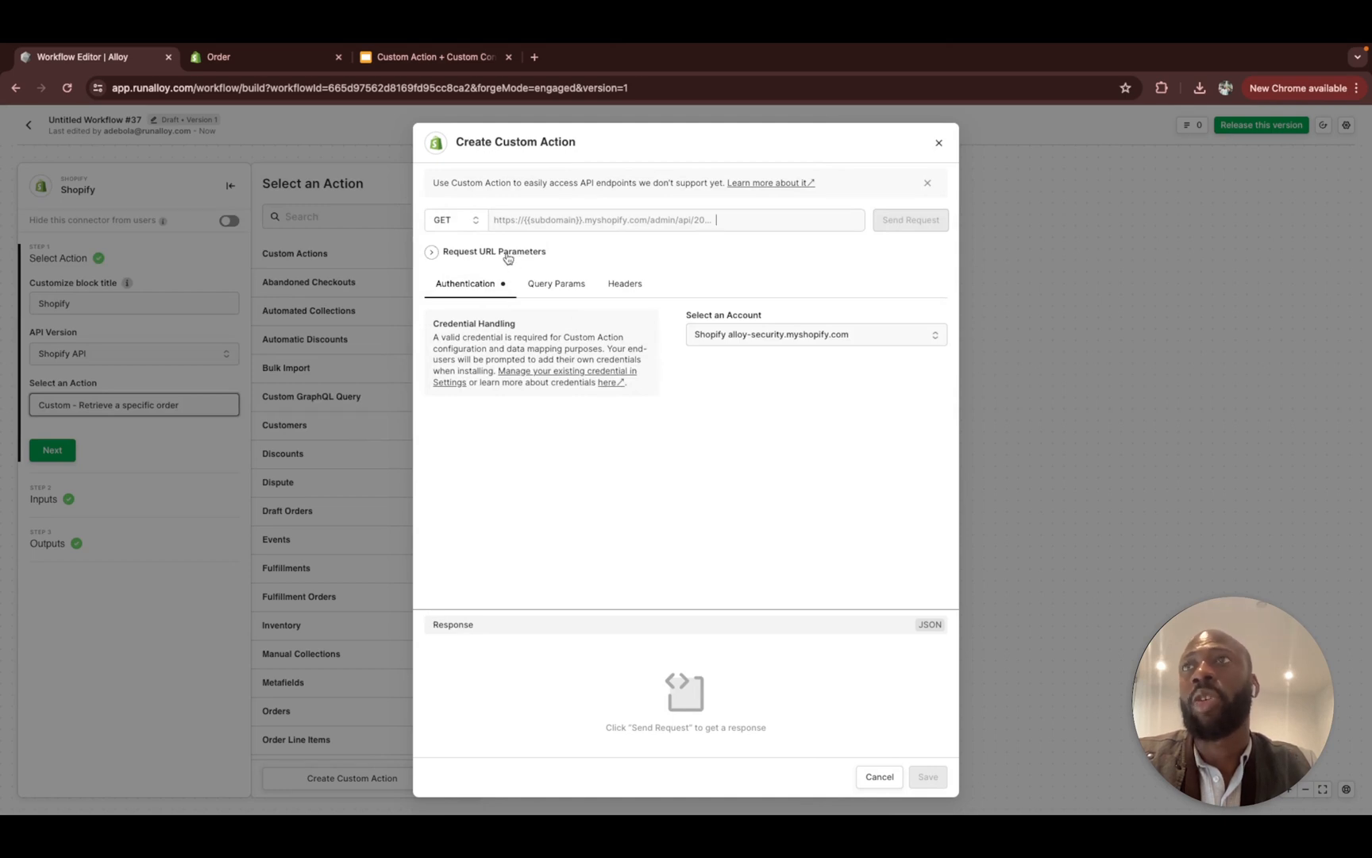
click(472, 221)
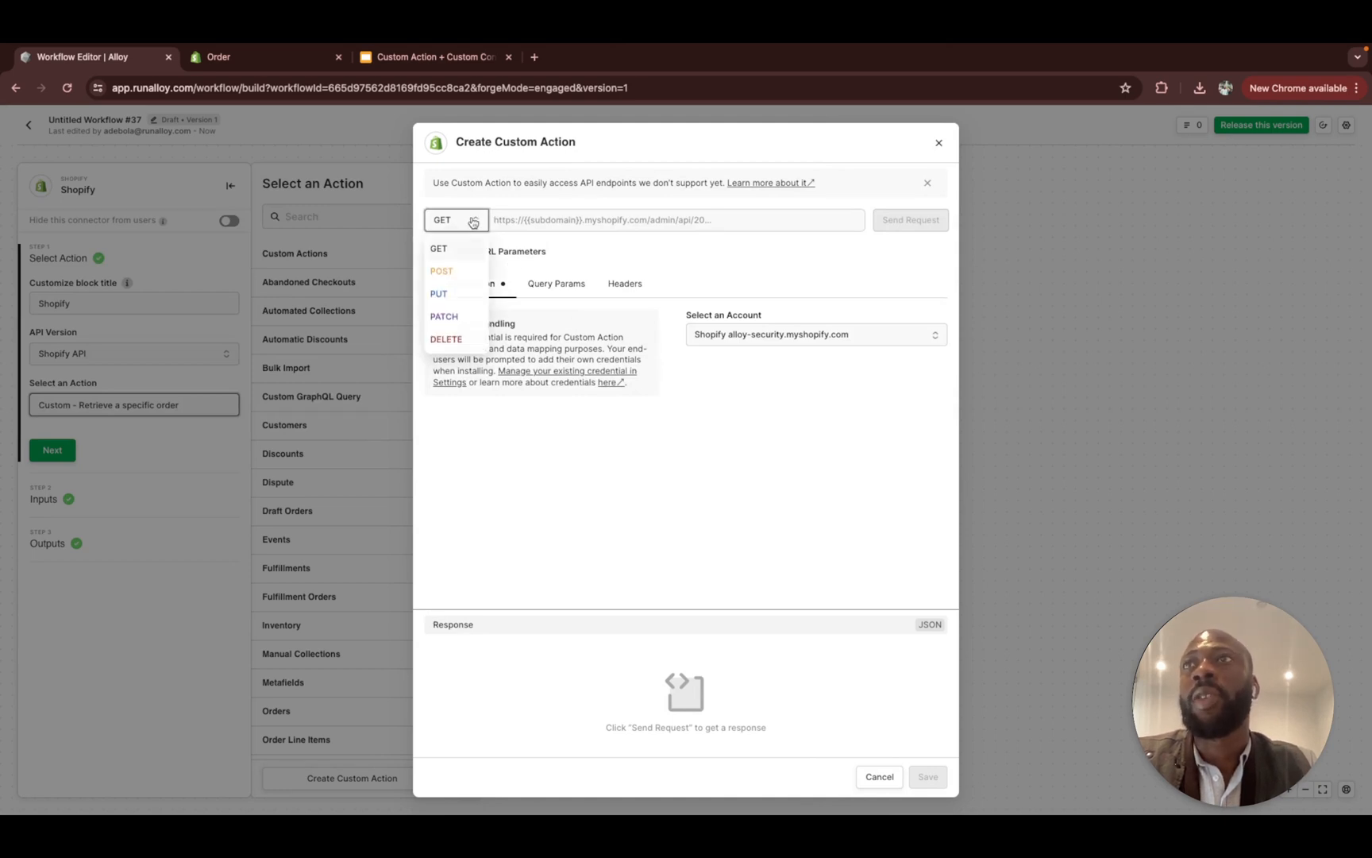
click(470, 272)
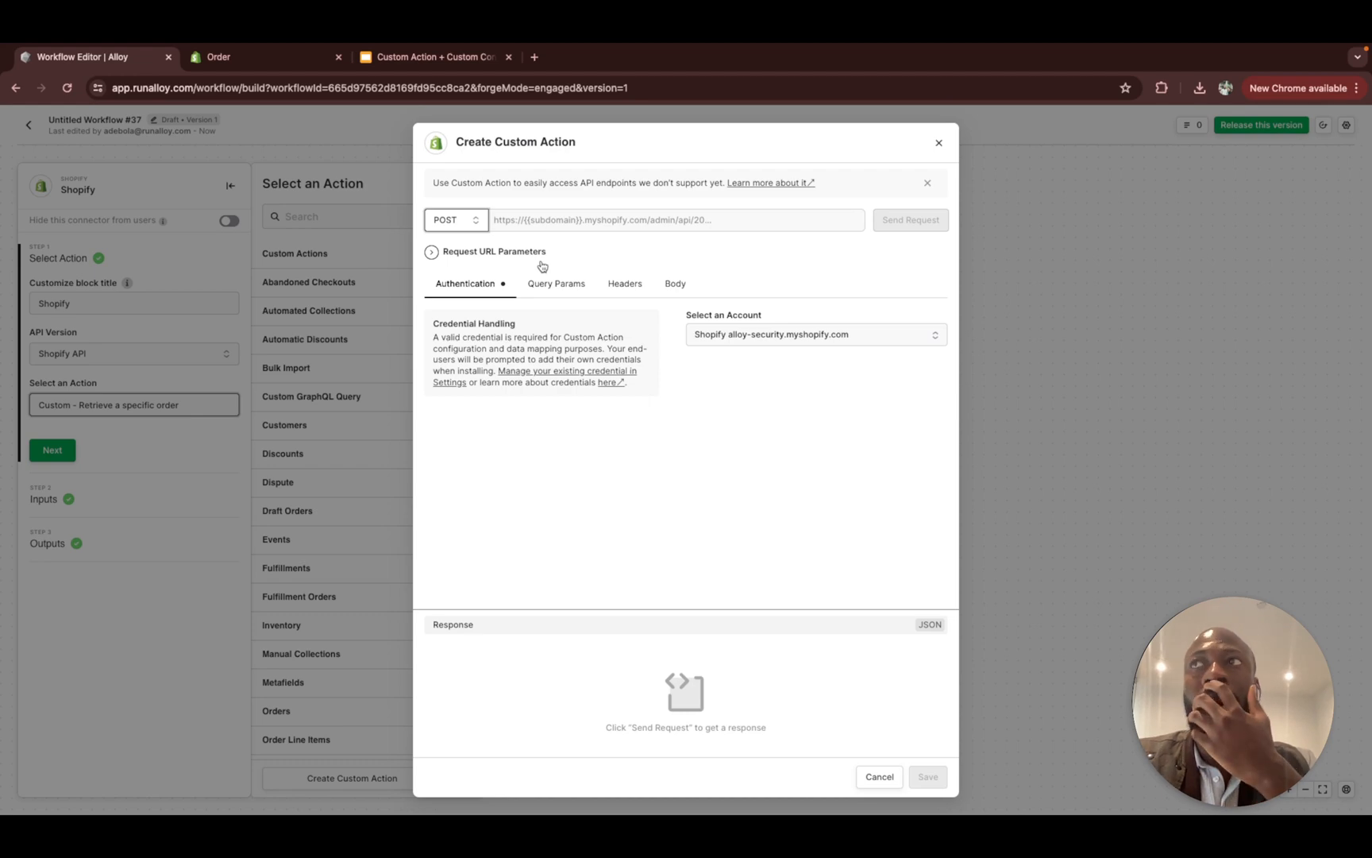
Step: Switch to the Shopify developer docs and open the "Creates a customer" endpoint reference of the 2024-04 REST Admin API
click(294, 60)
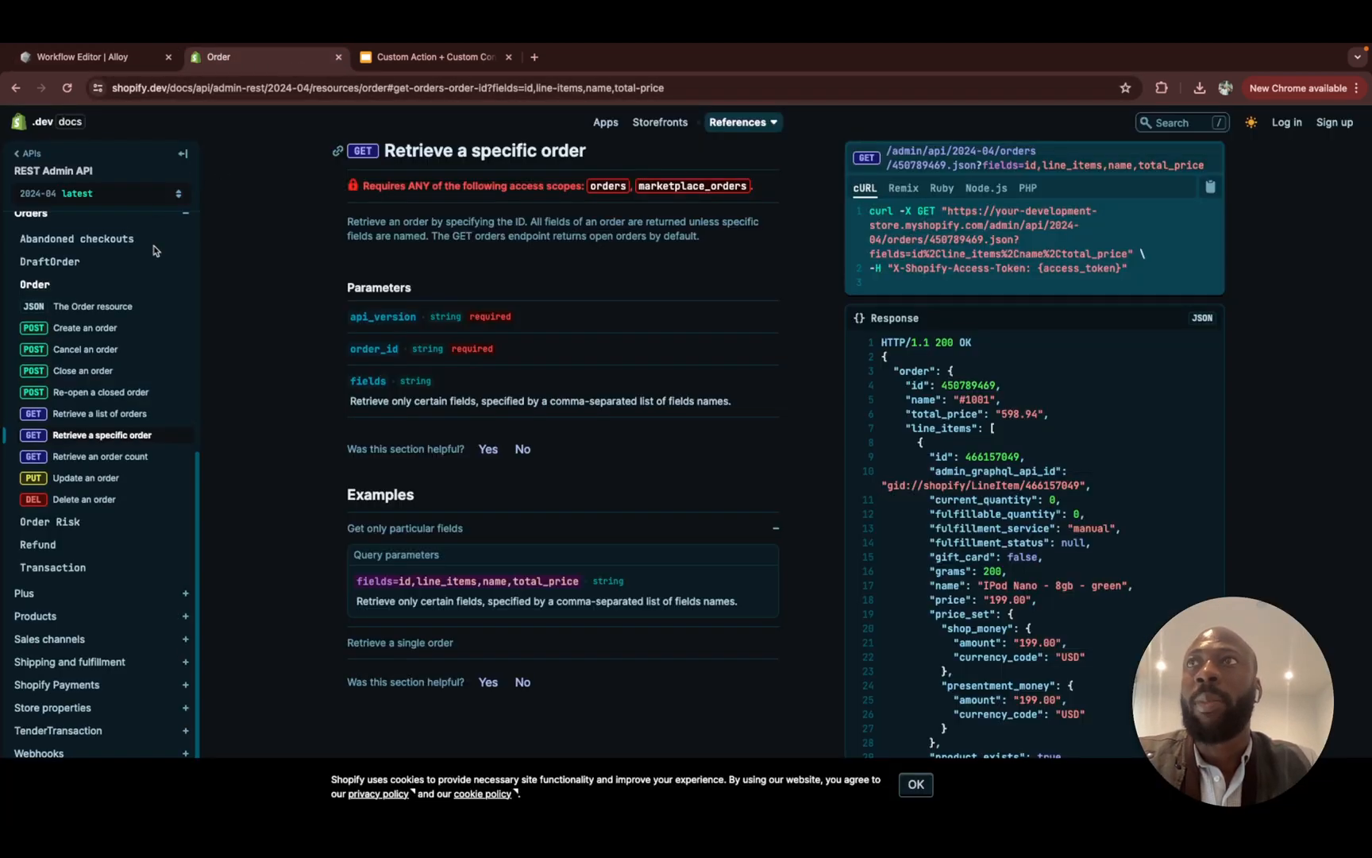
click(297, 88)
text(custome)
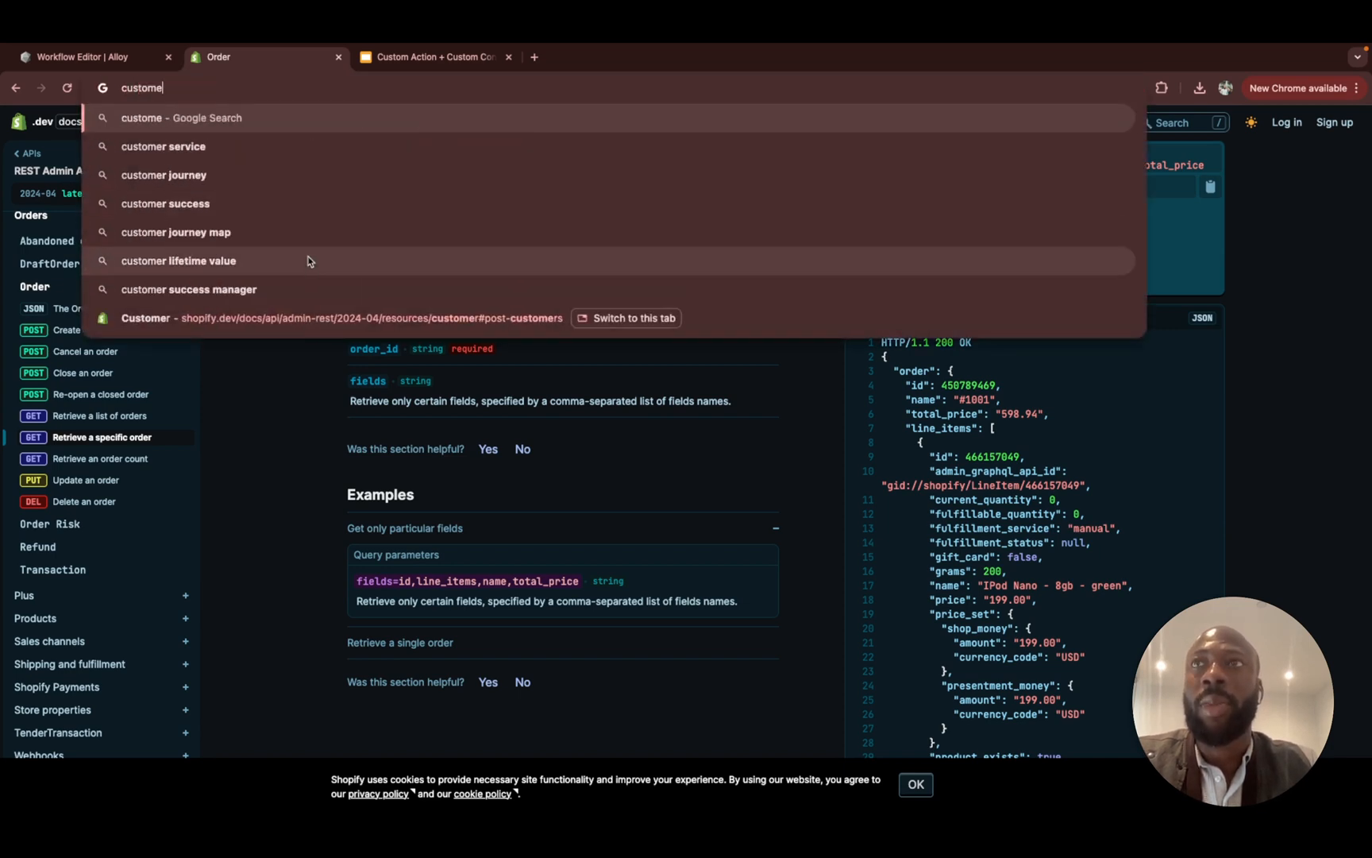
click(309, 317)
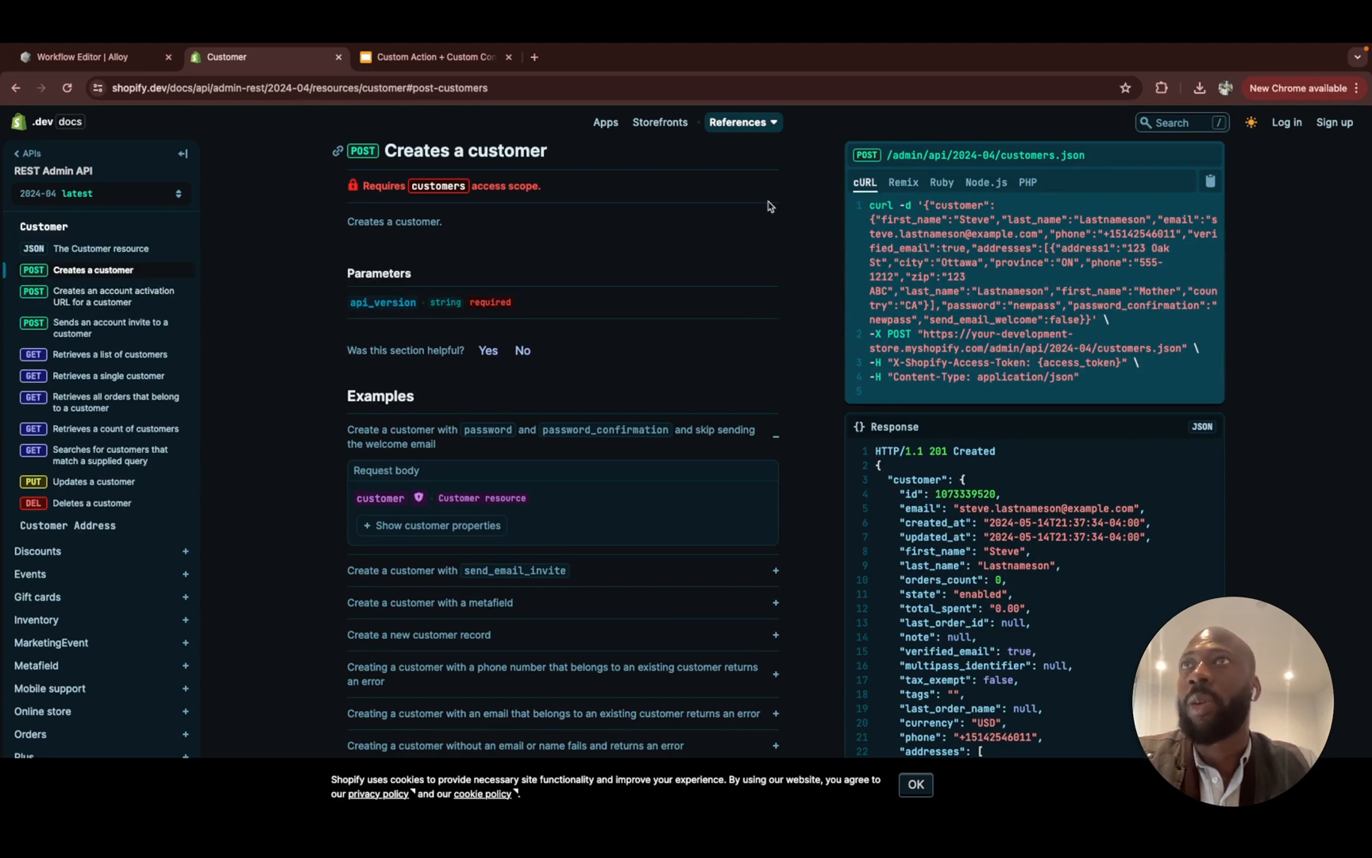
Step: Back in Alloy, set the custom action's request endpoint to /customers.json
click(137, 66)
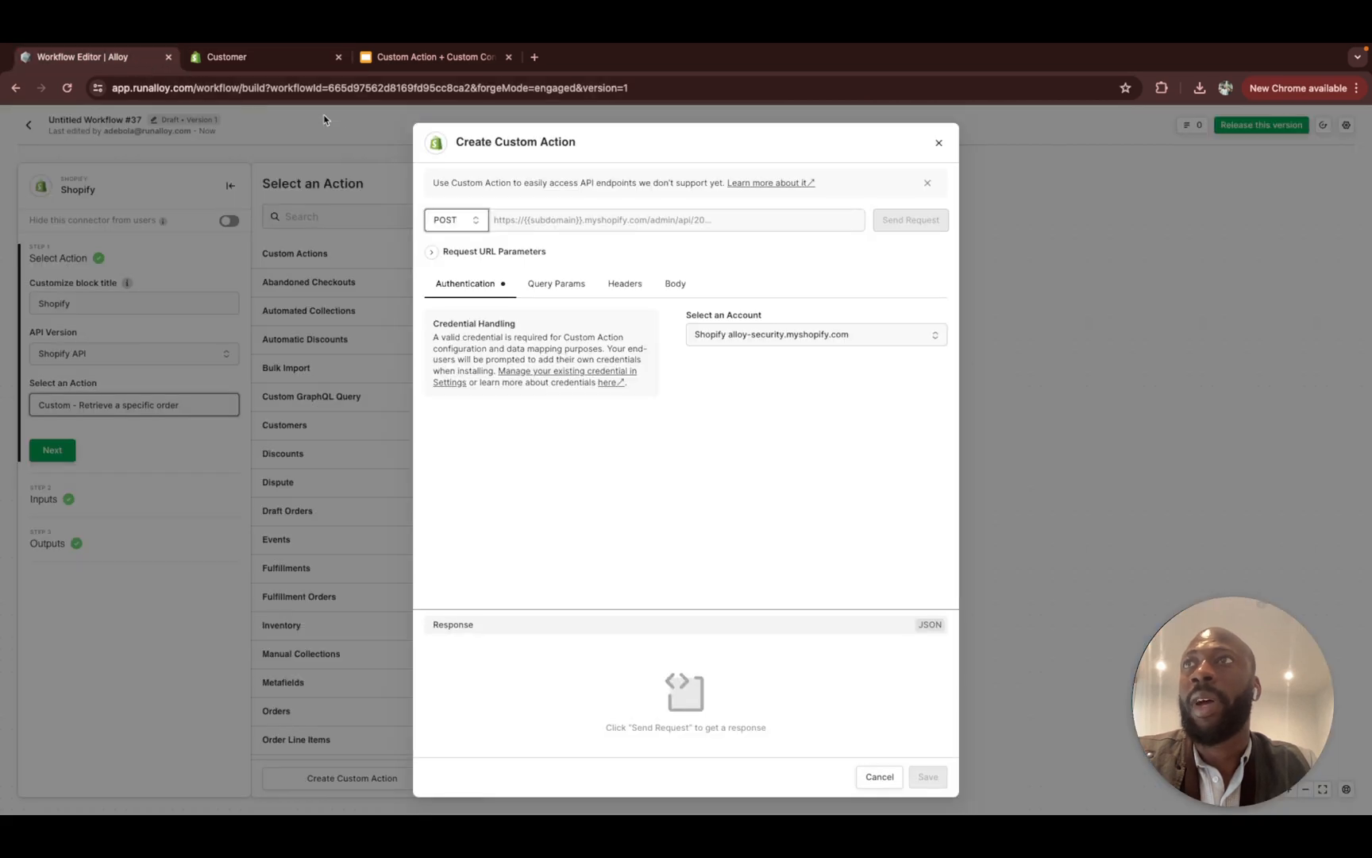
click(715, 222)
text(/)
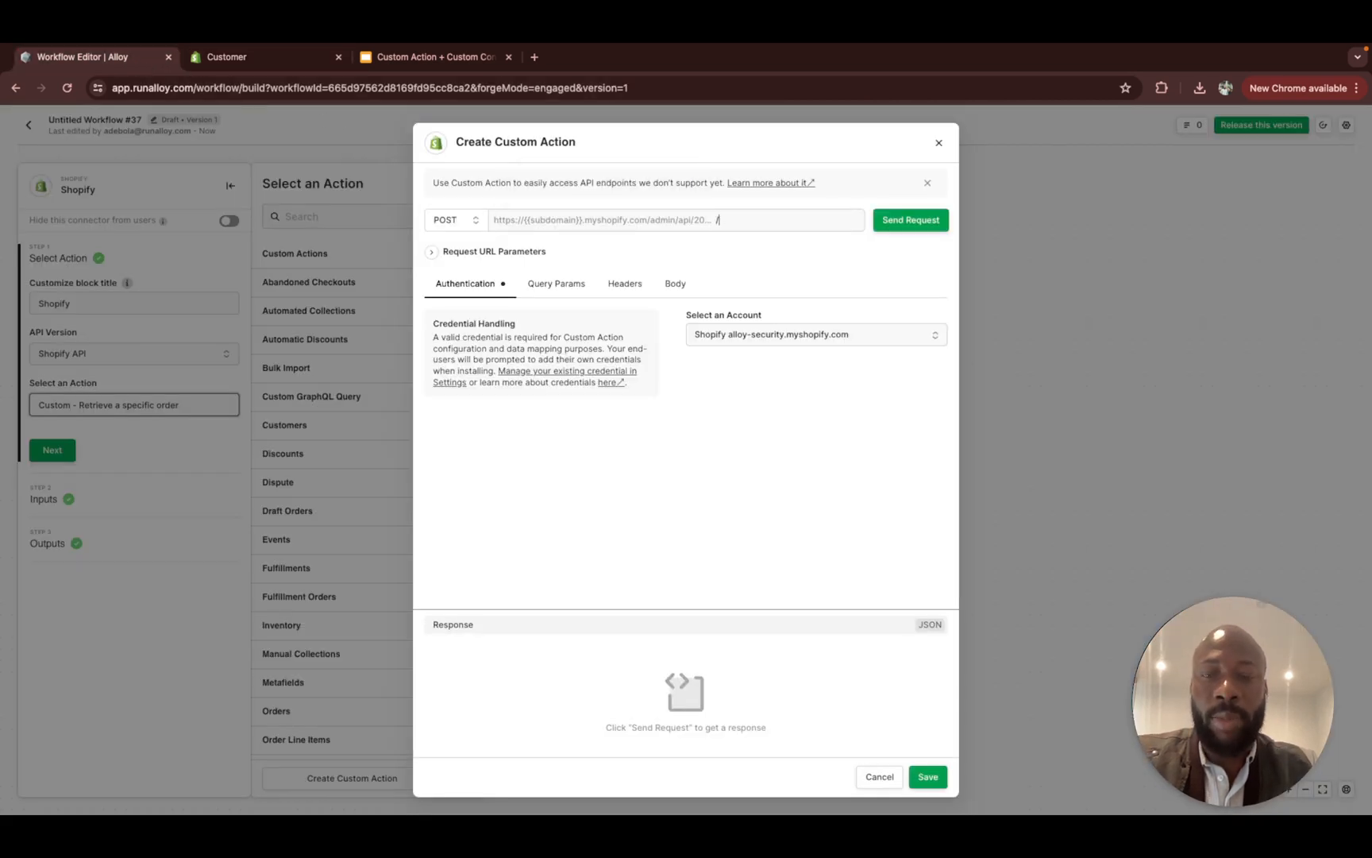
text(customers.json)
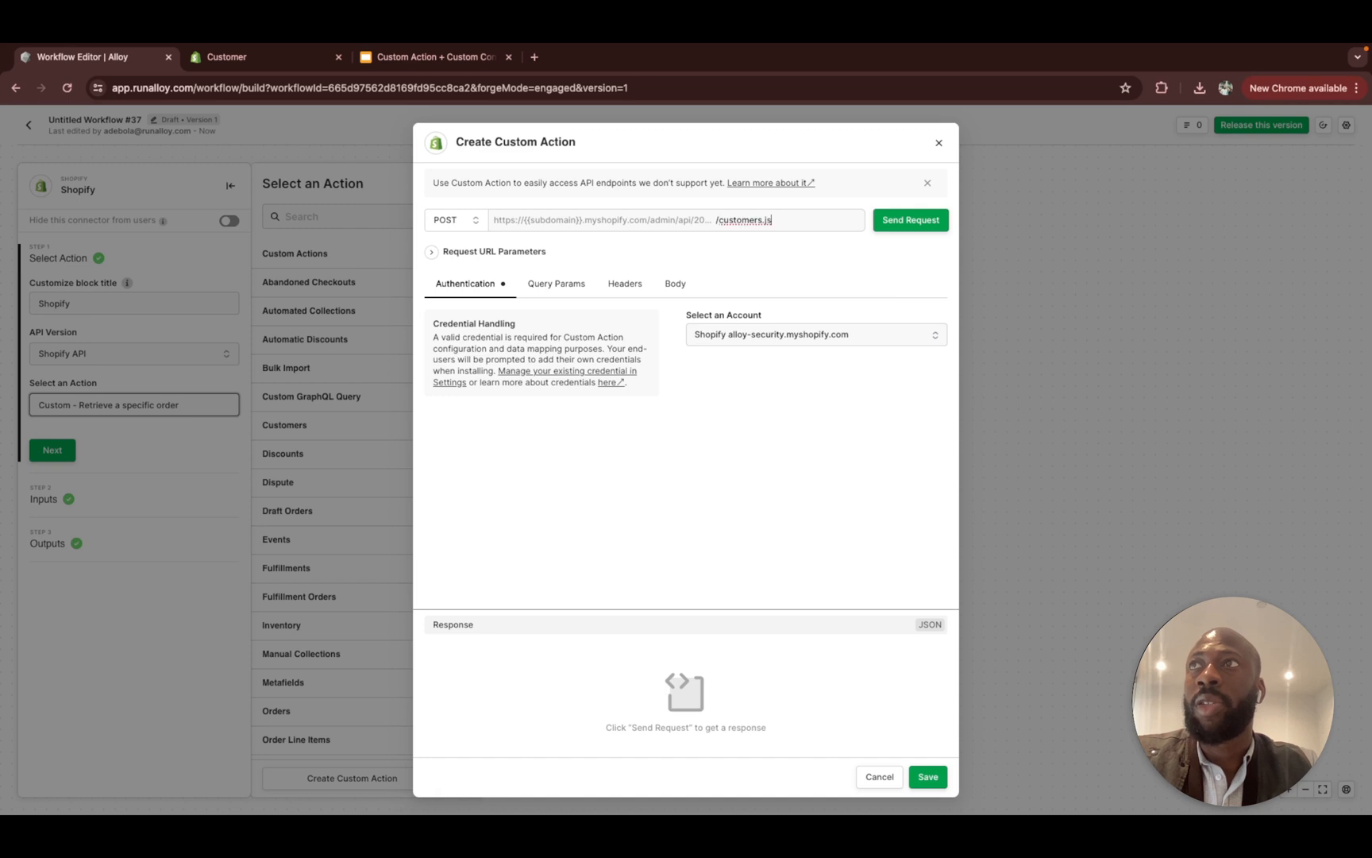
Step: Look at the GraphQL format for the request body, and set the body format to JSON
click(664, 285)
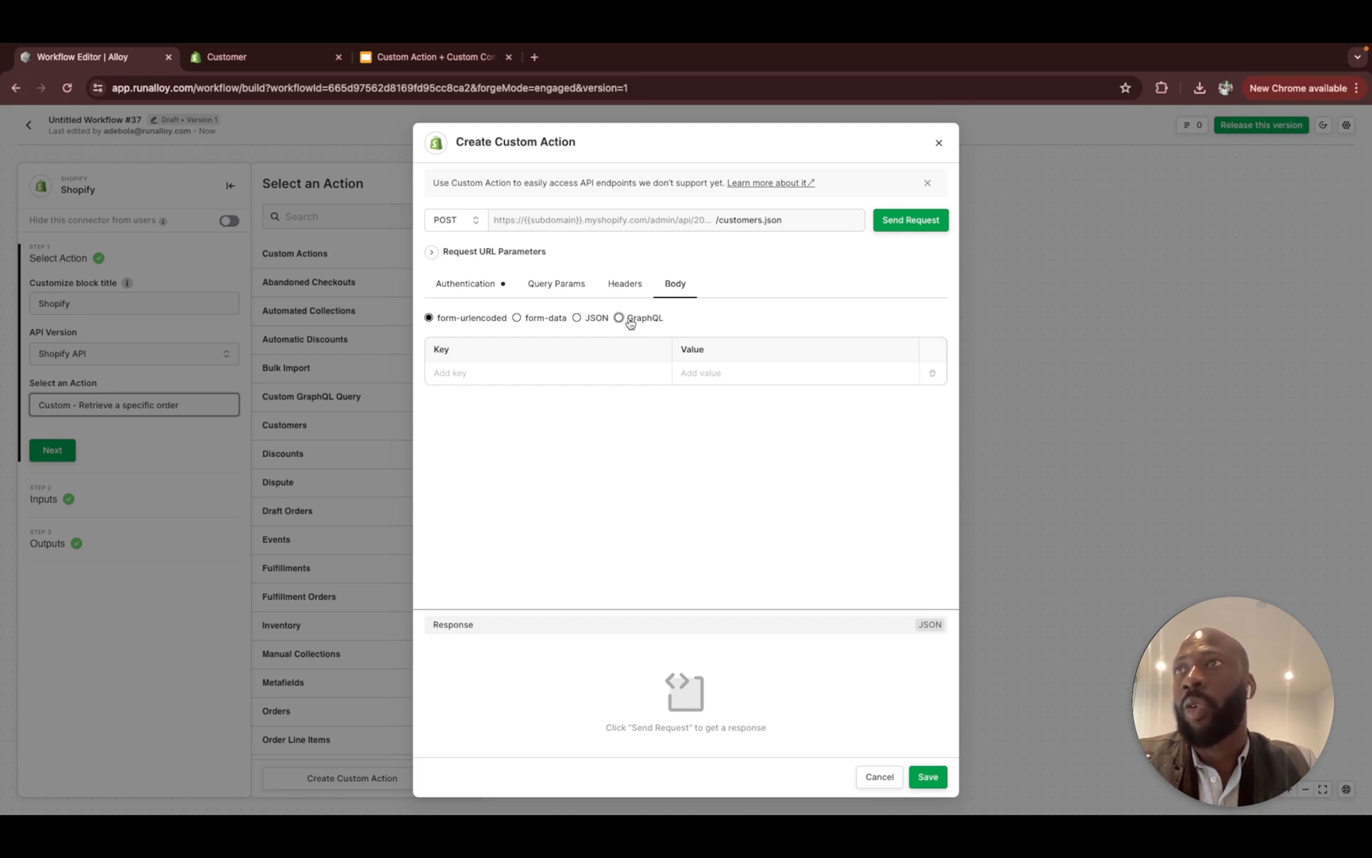
click(619, 318)
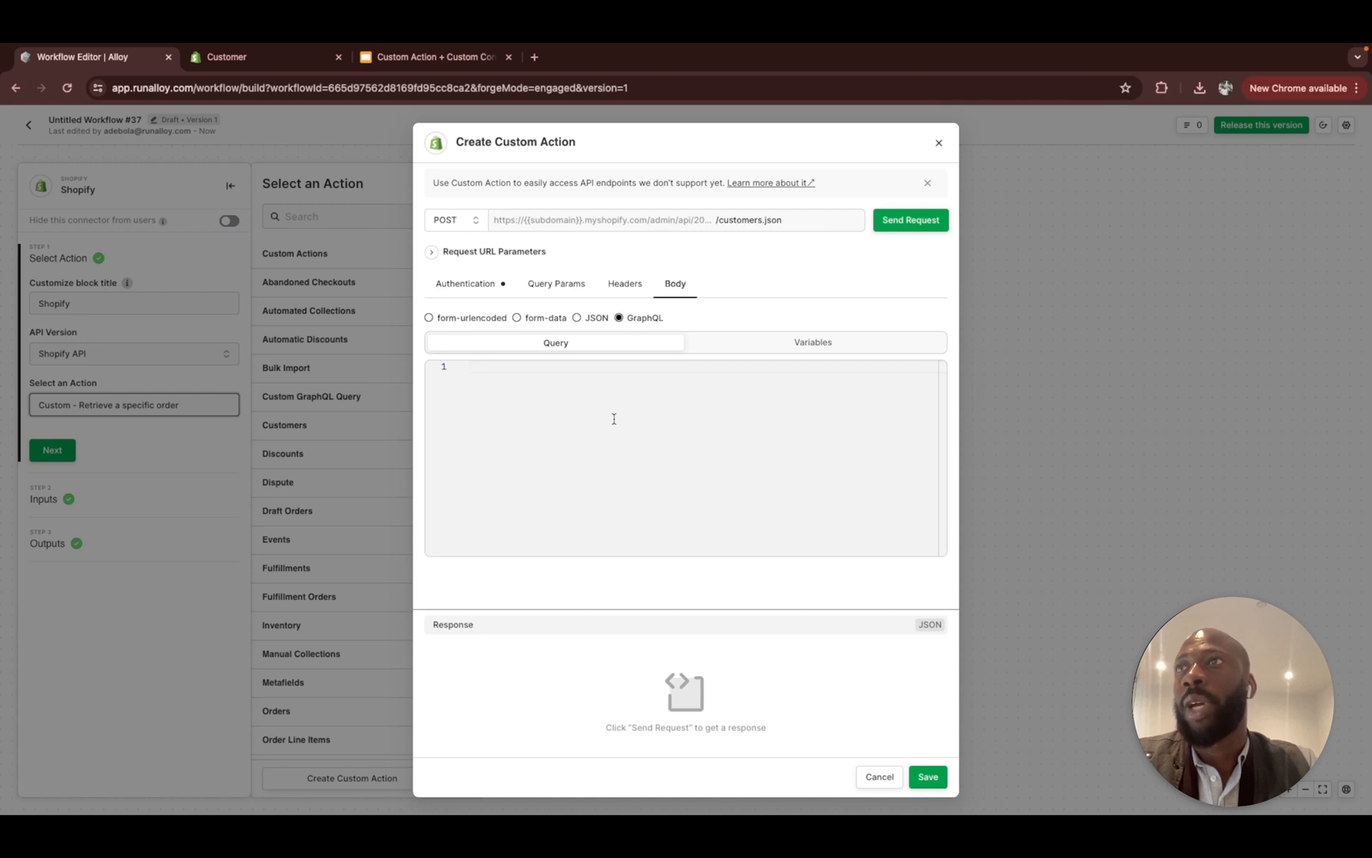
click(600, 322)
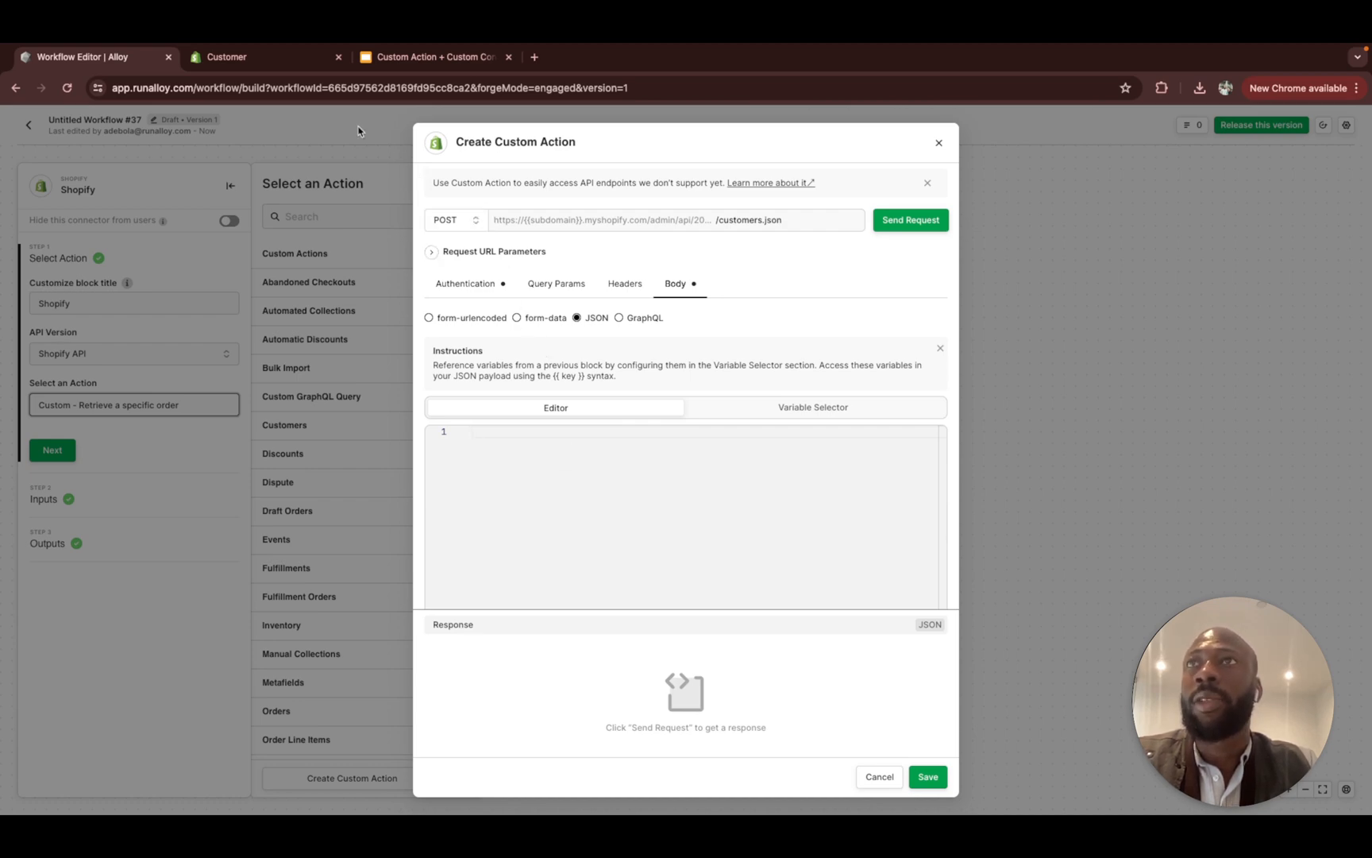
Step: Copy the sample customer JSON payload from the "Creates a customer" cURL example in the Shopify docs
click(300, 63)
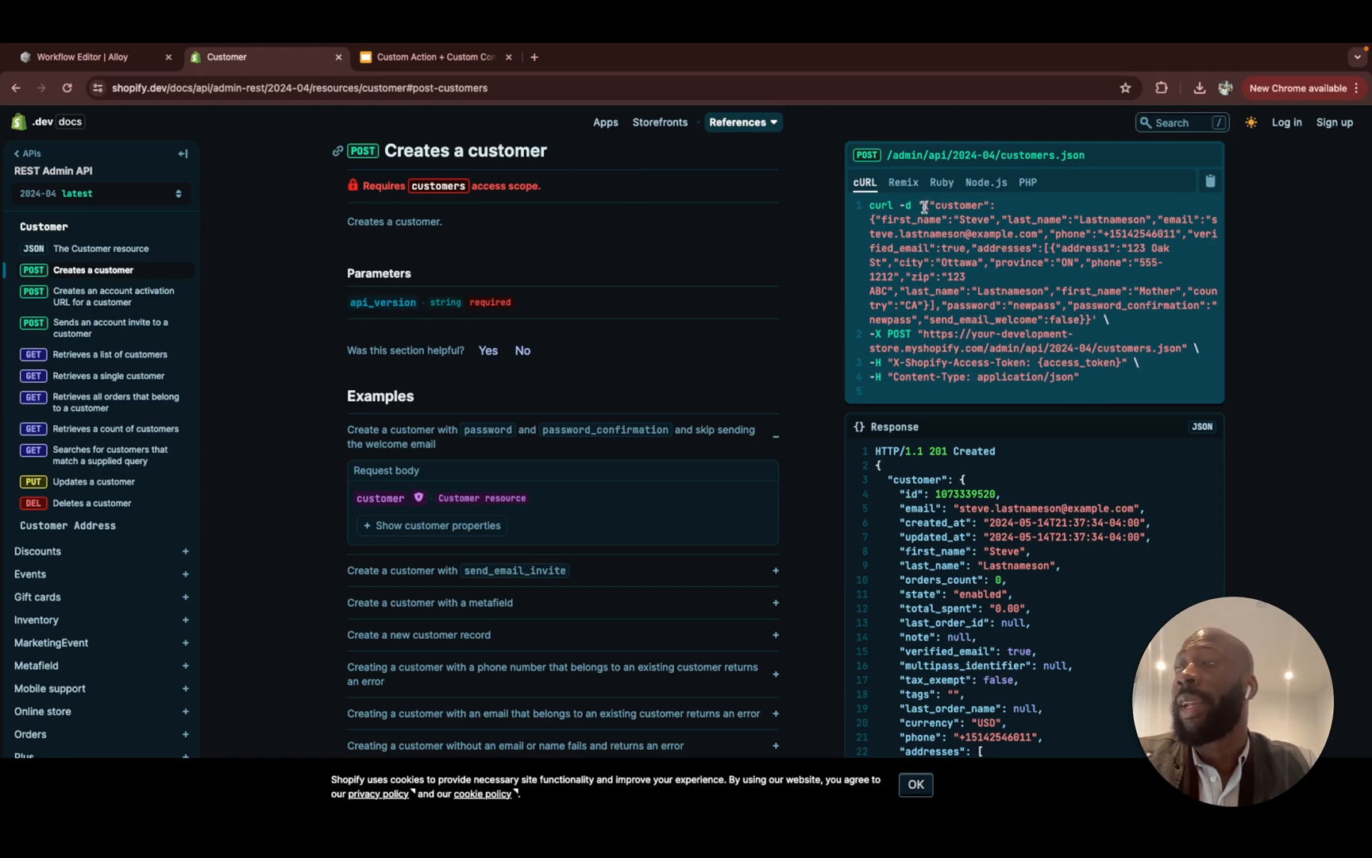
drag(924, 207, 1084, 322)
key(super+c)
Step: Open jsonformatter.org in a new browser tab and replace its input with the copied customer payload to format it
click(534, 57)
text(json)
key(Return)
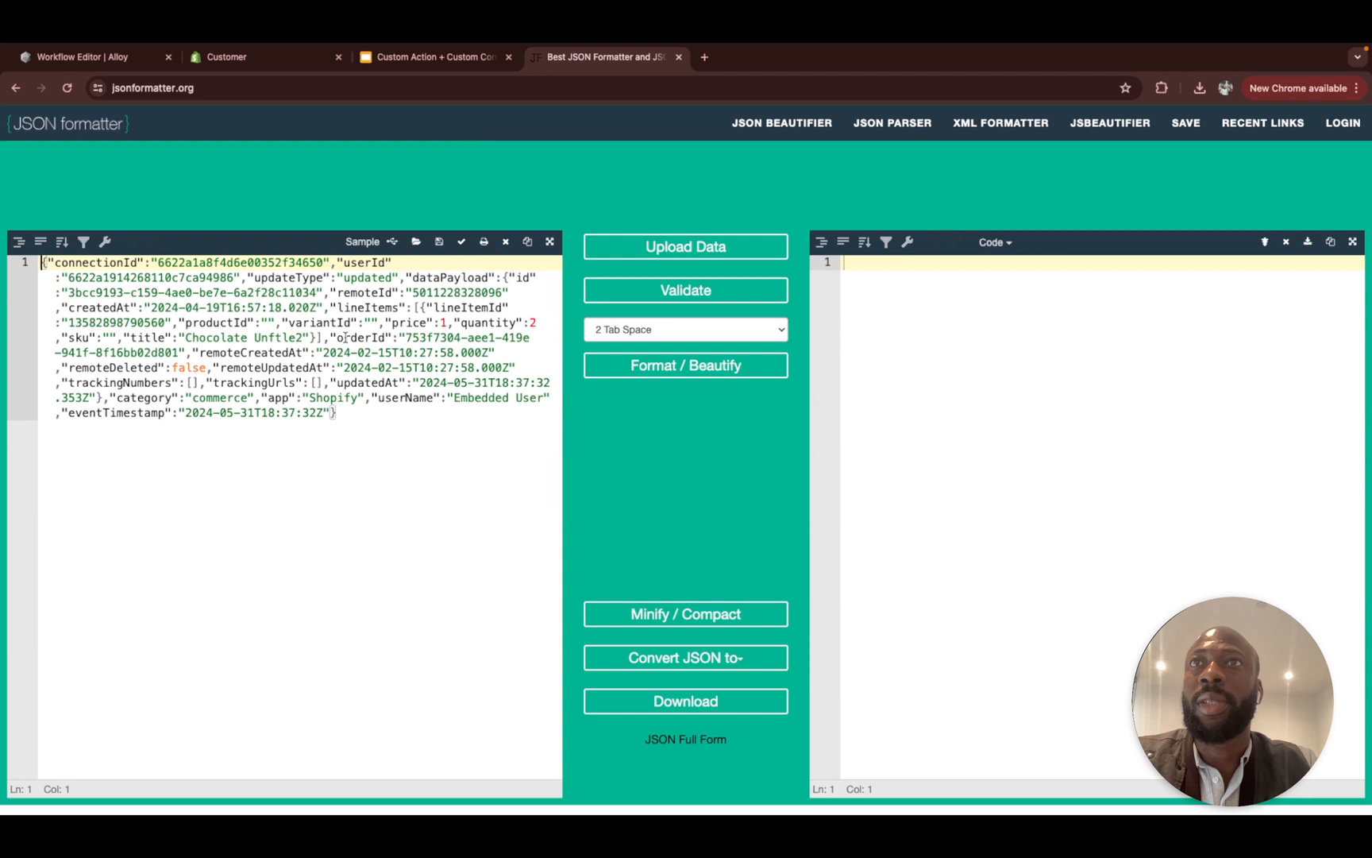
key(super+a)
key(super+v)
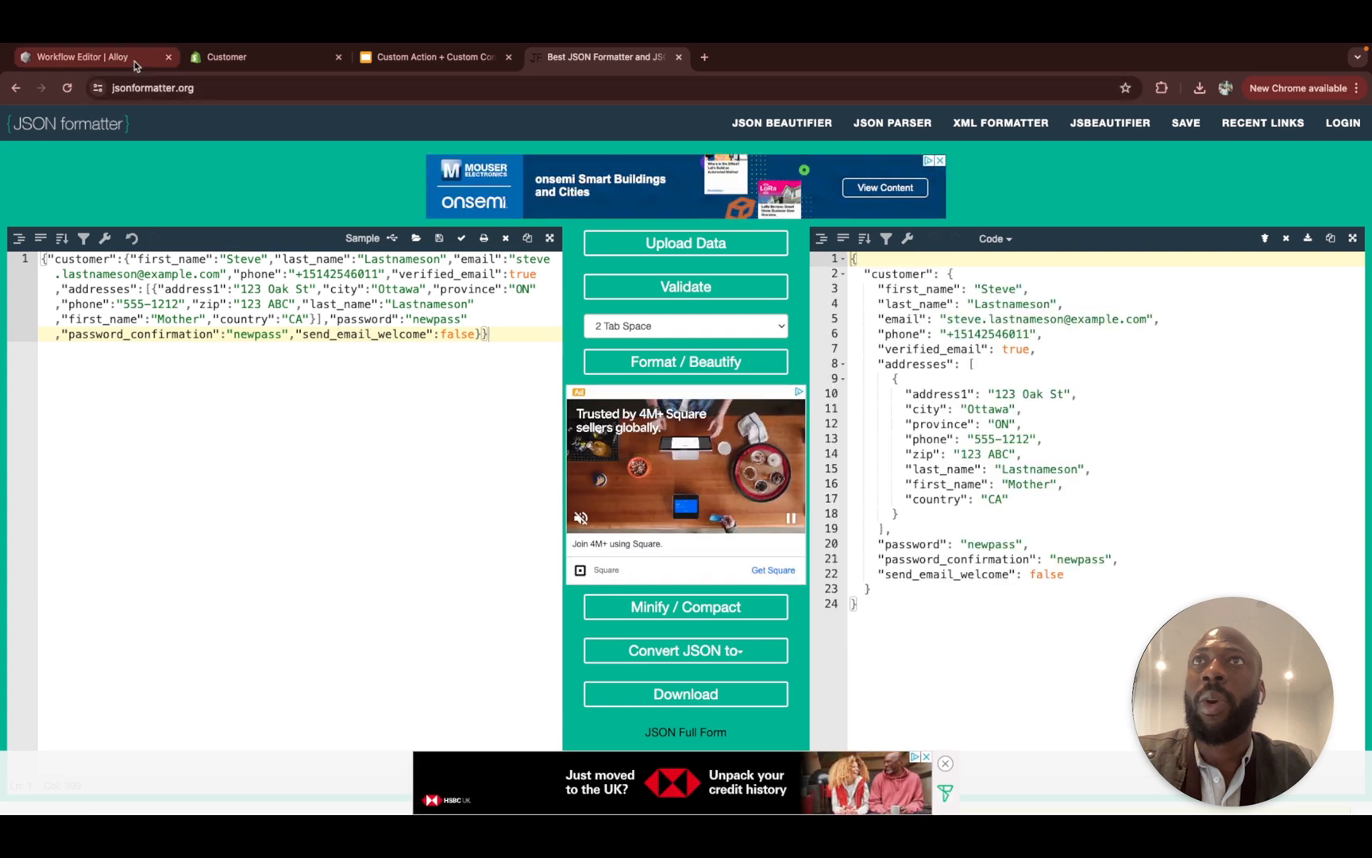
Step: Back in Alloy, paste the formatted customer payload into the JSON request body and send a test request
click(103, 59)
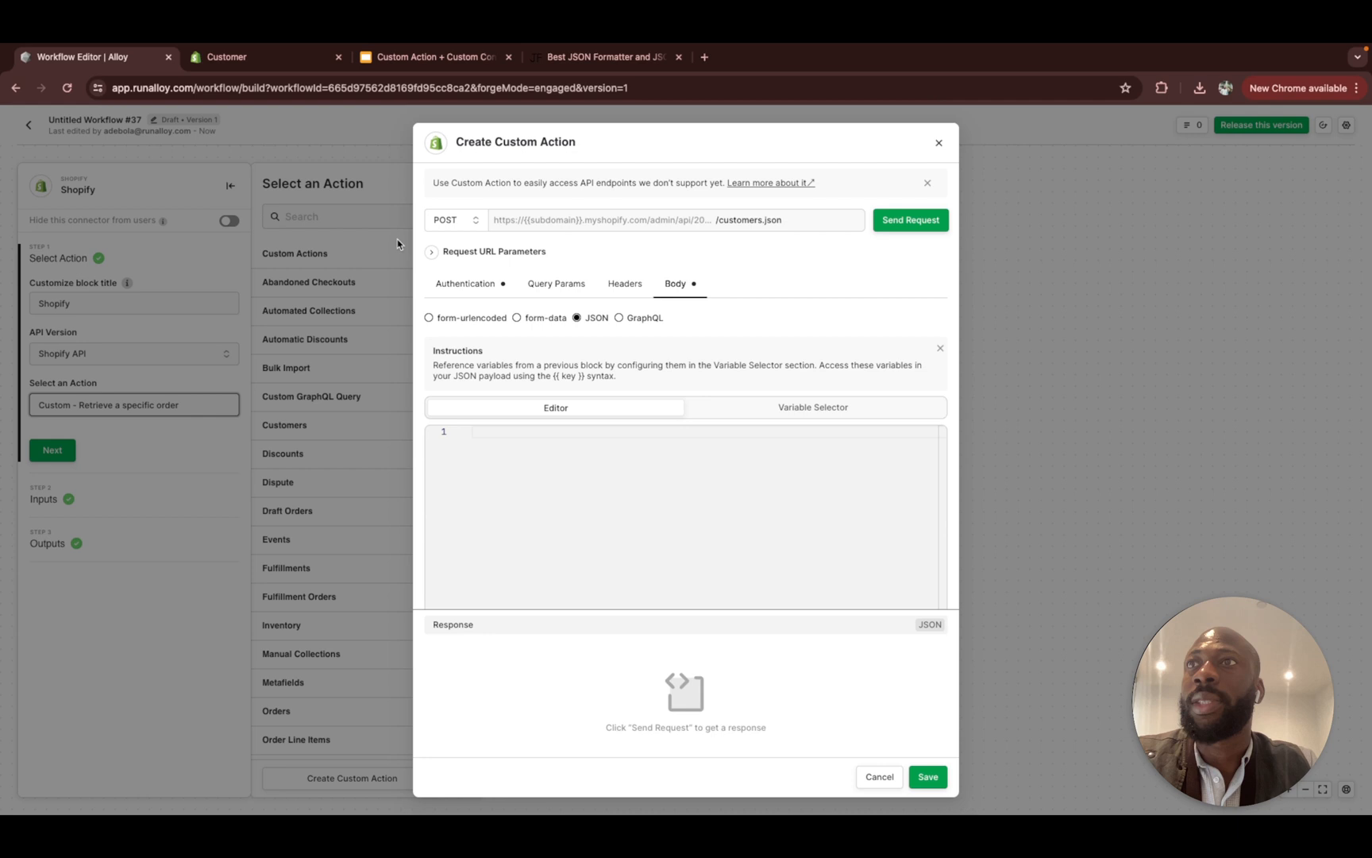
click(543, 475)
key(super+v)
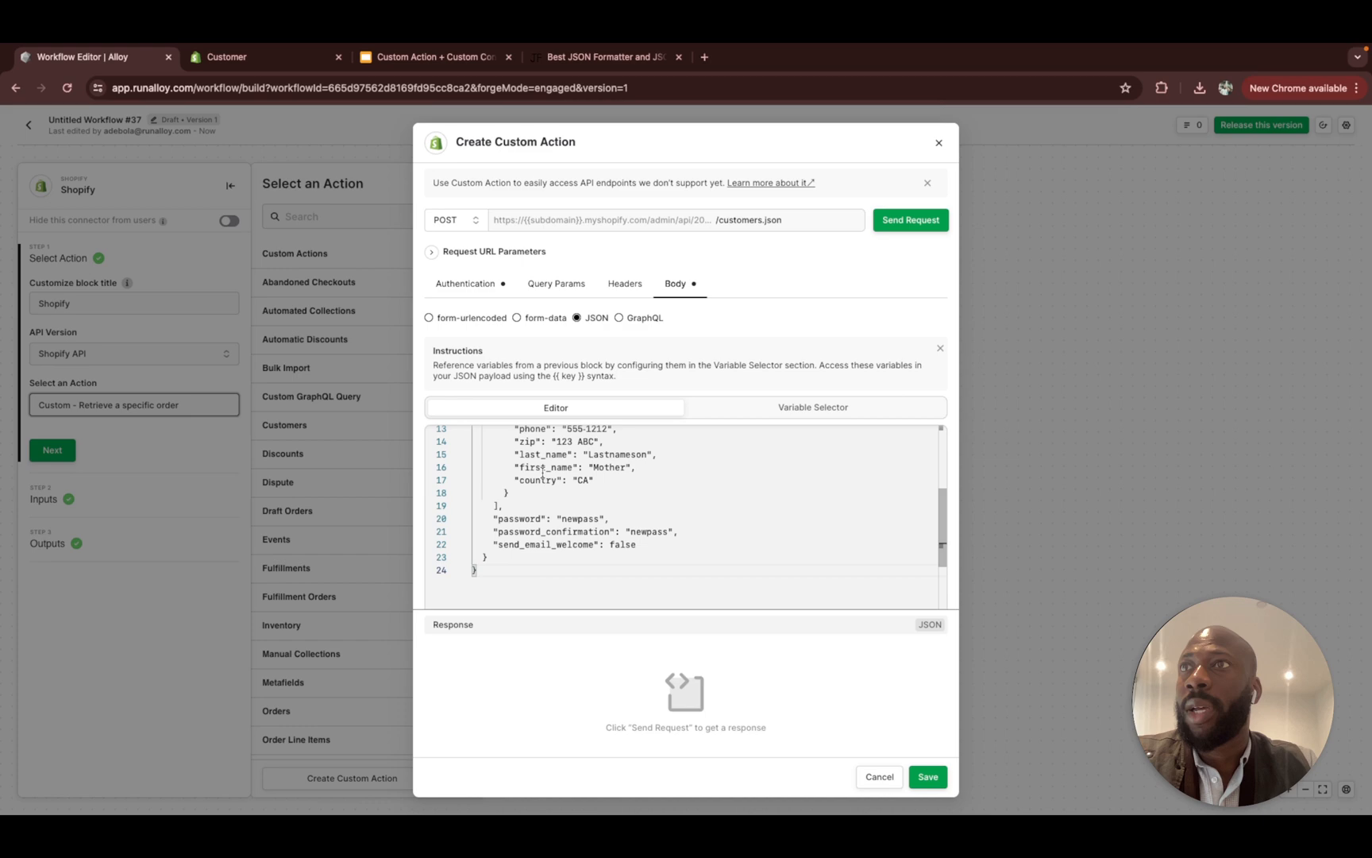
scroll(543, 475, down, 1)
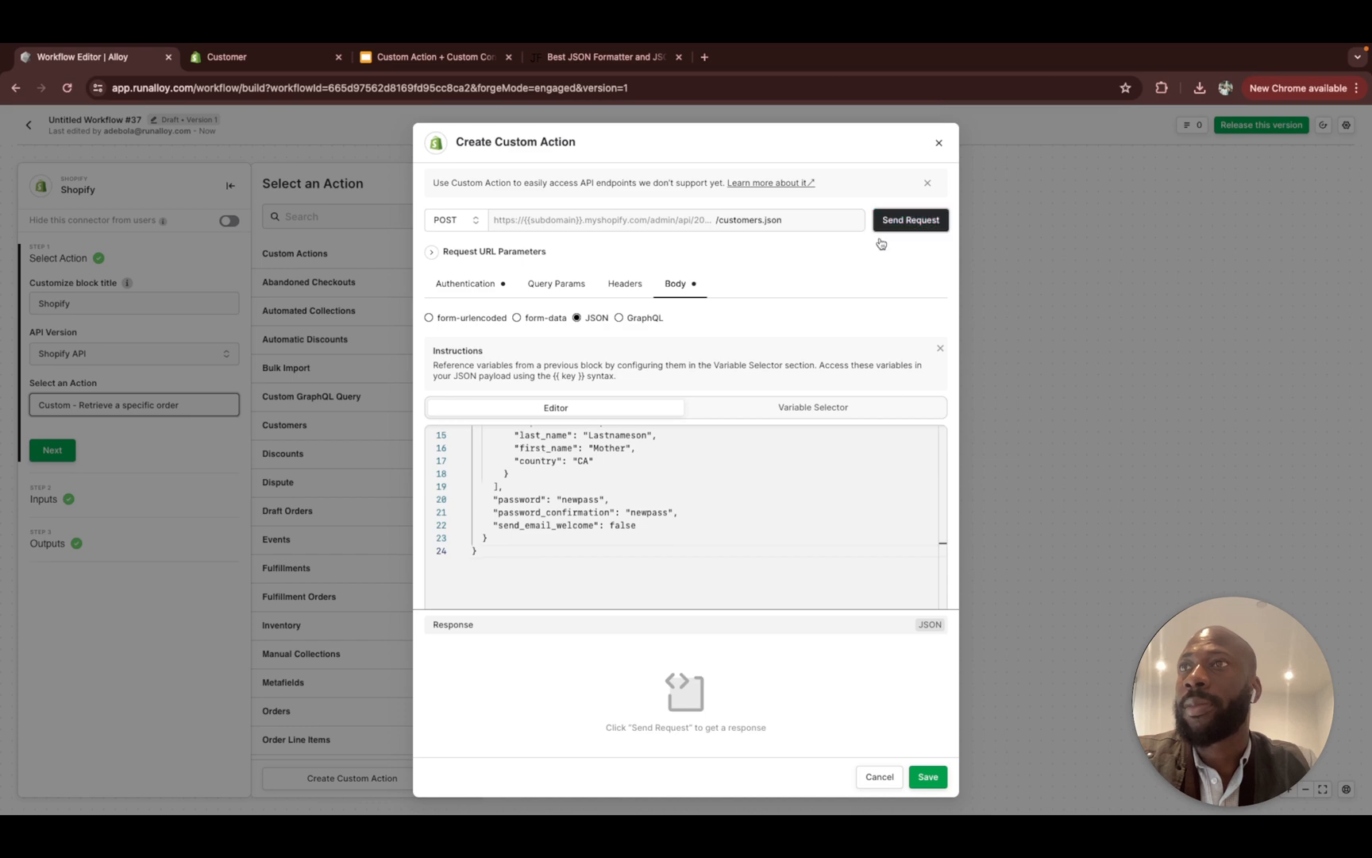
click(880, 239)
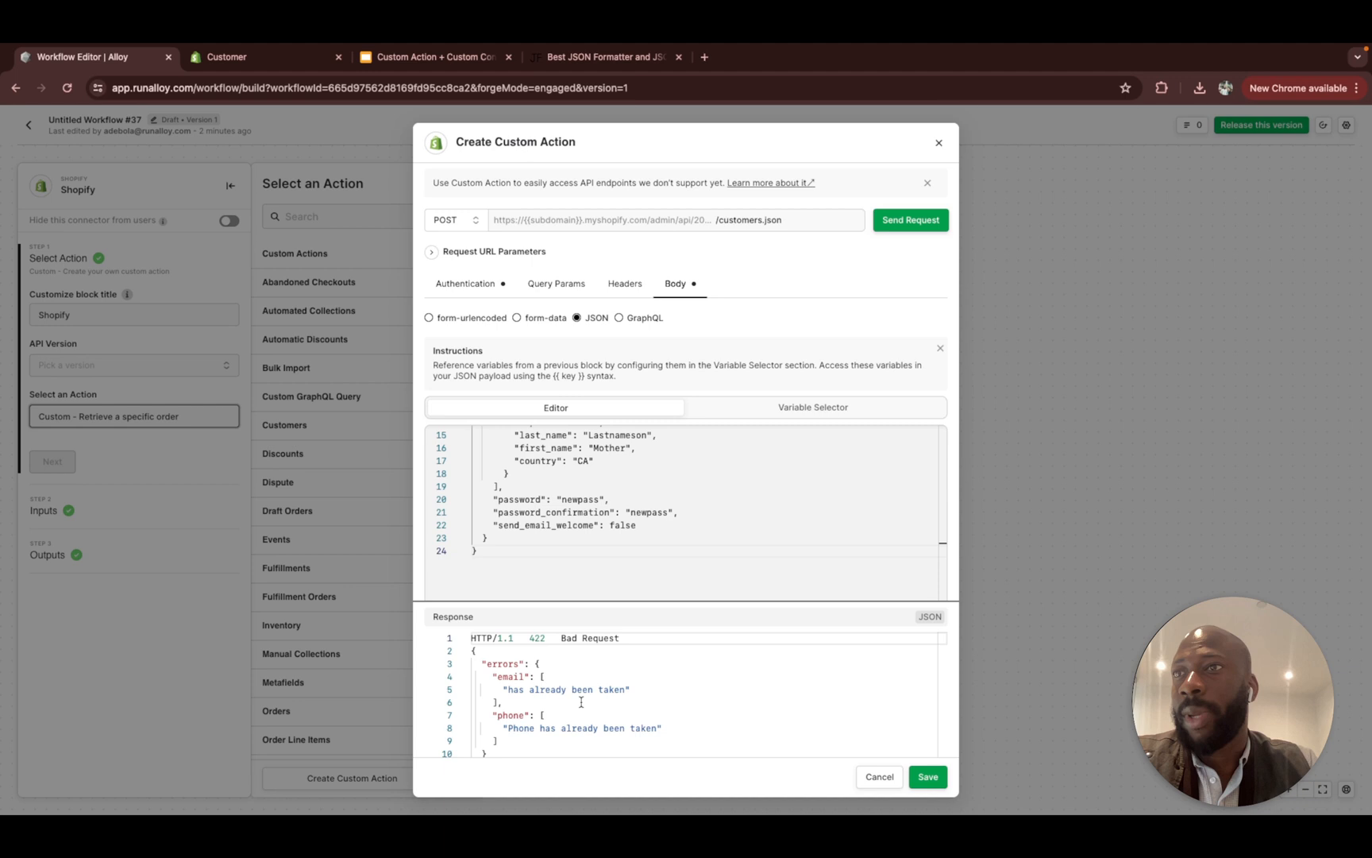
Step: Add +5 before the @ sign of the customer's email in the JSON request body
scroll(659, 536, up, 5)
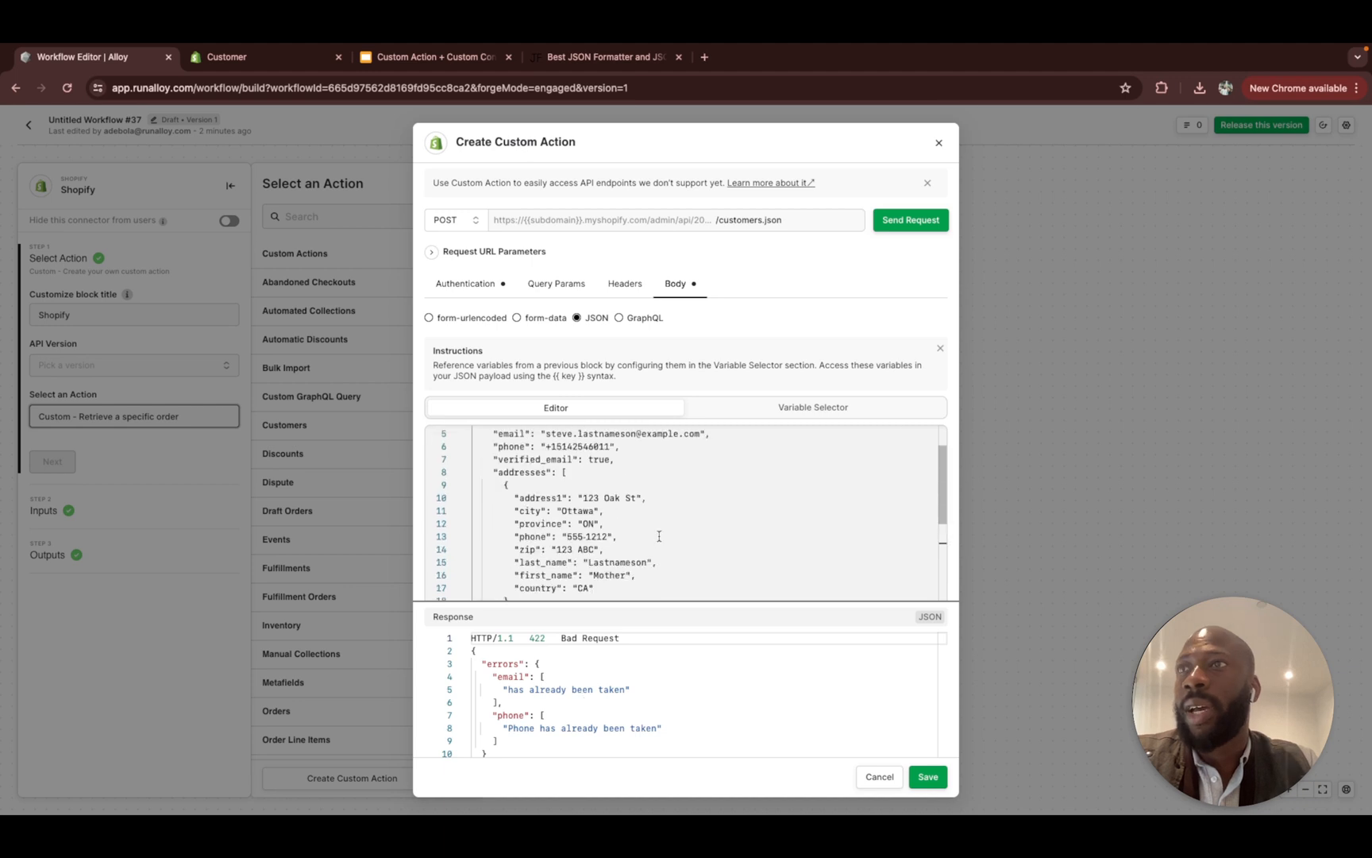
scroll(659, 536, up, 2)
double_click(639, 483)
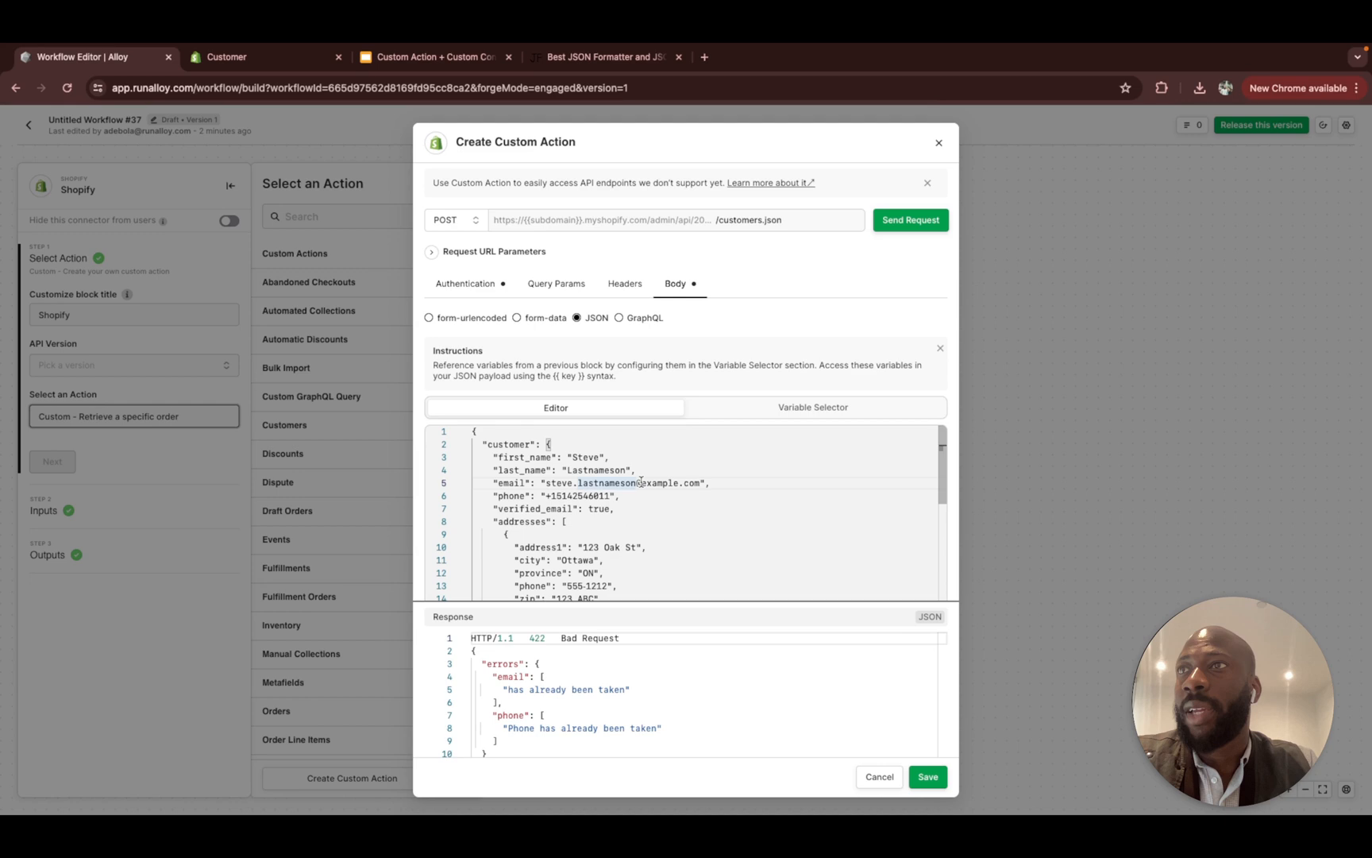
click(640, 483)
text(+)
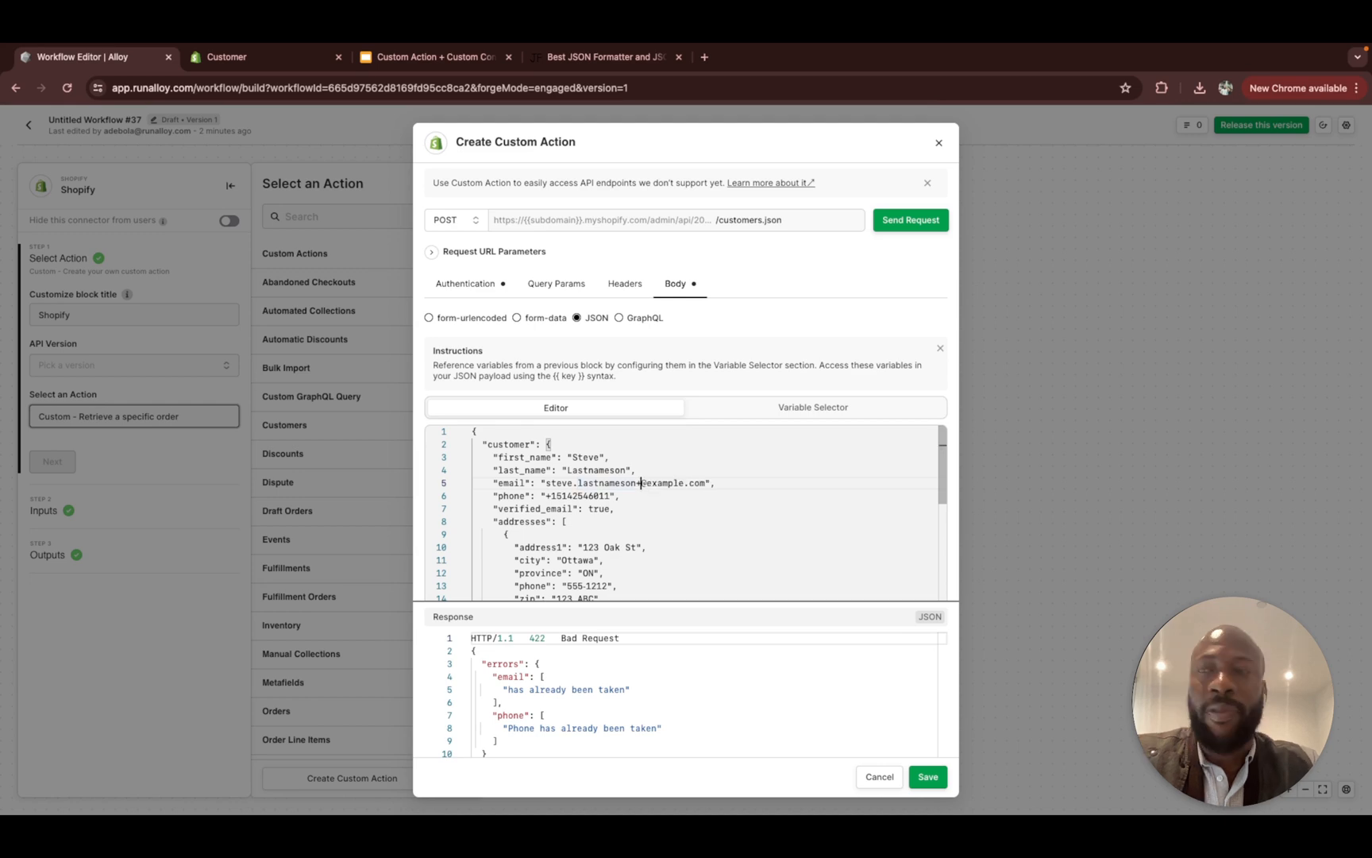
text(5)
Step: Change the second-to-last digit of the customer's main phone number to 9 in the JSON body and resend the request
scroll(623, 488, down, 1)
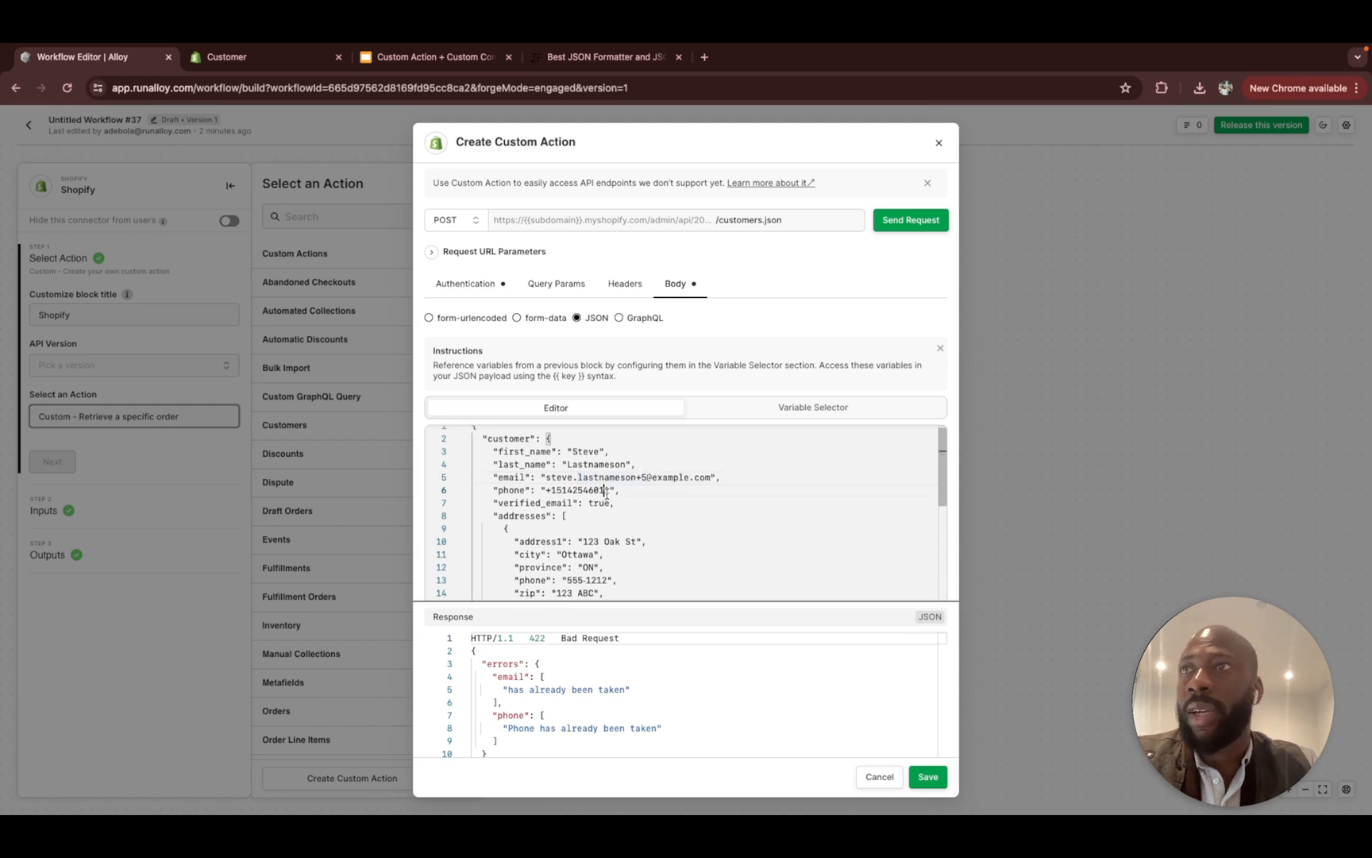
click(606, 490)
key(BackSpace)
text(9)
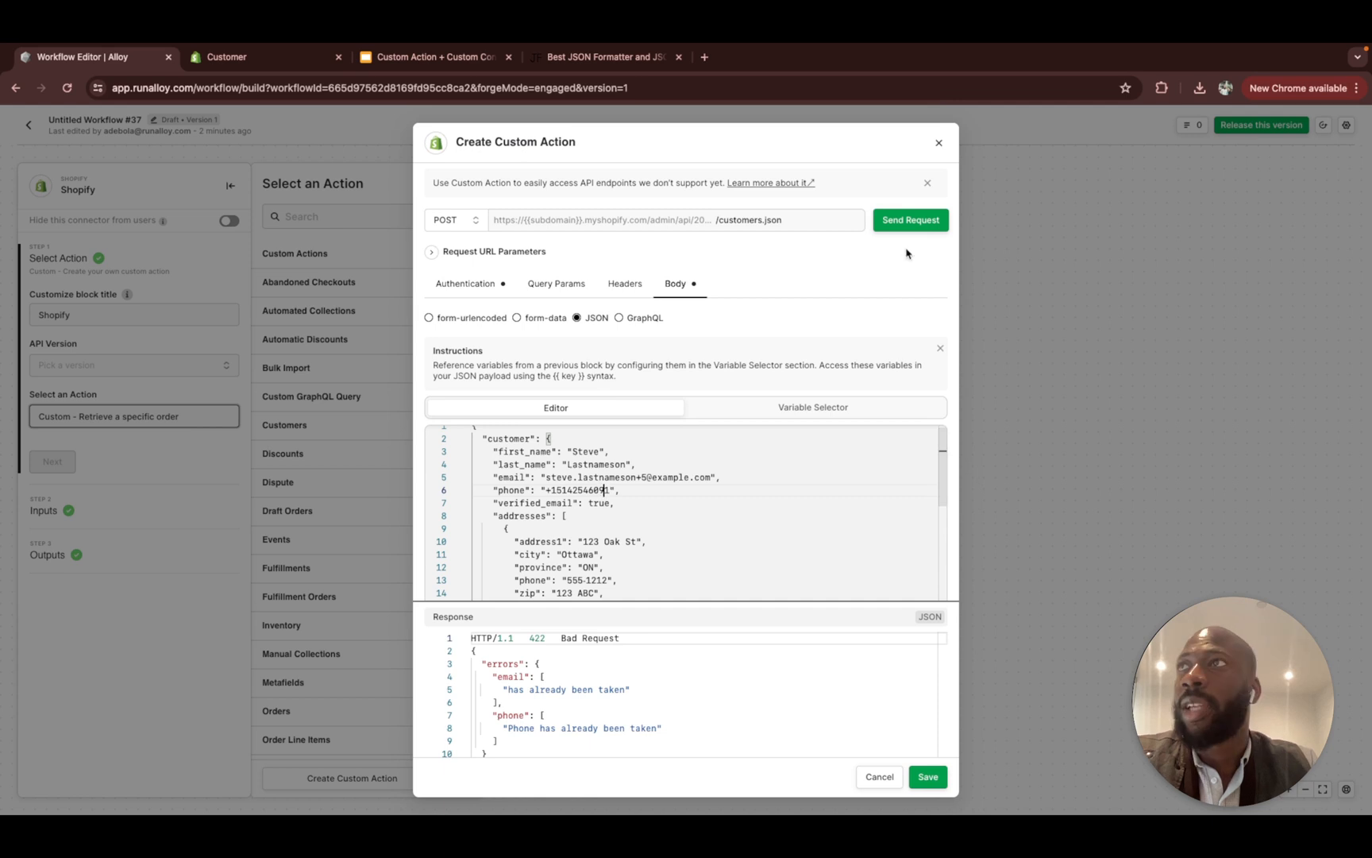
click(910, 220)
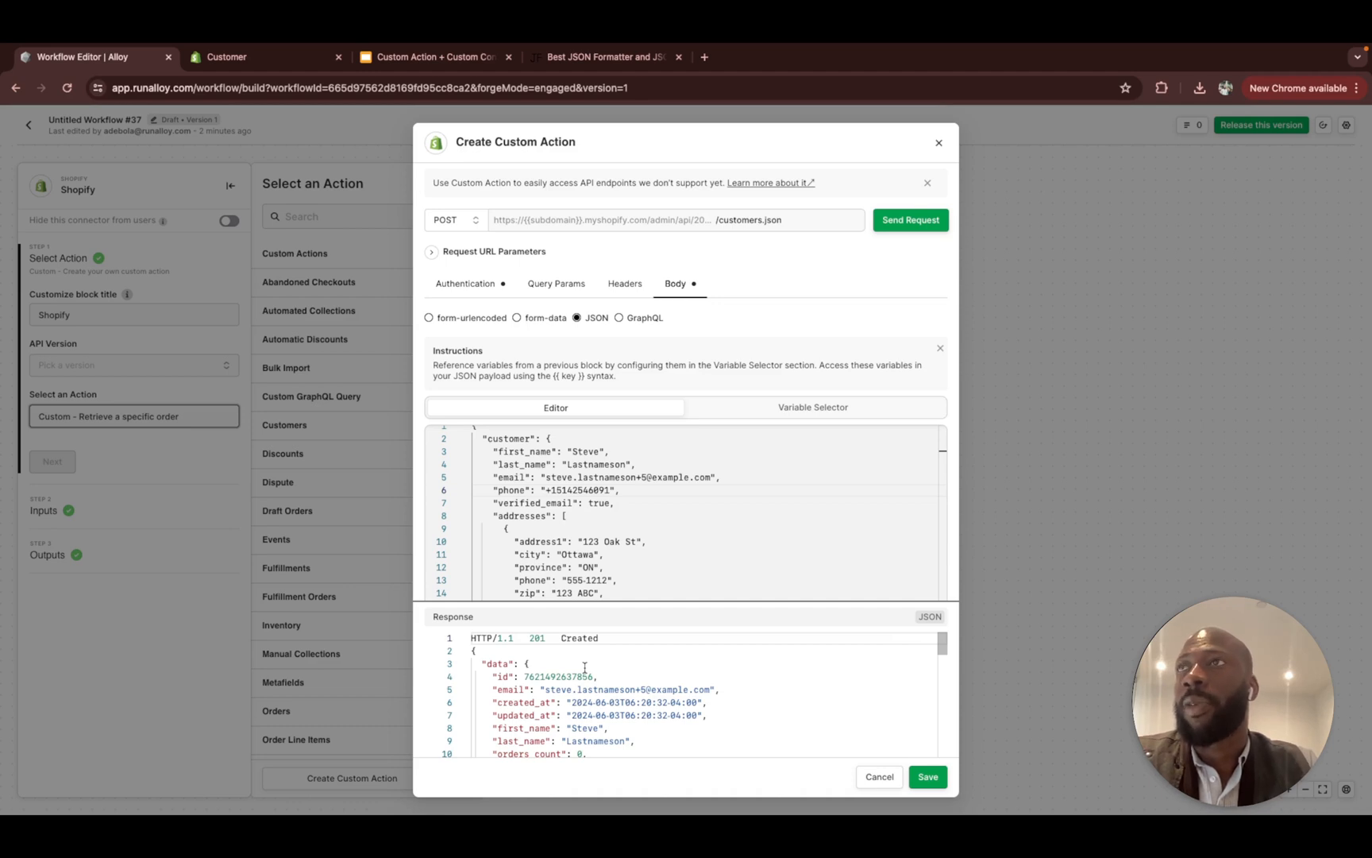
click(652, 549)
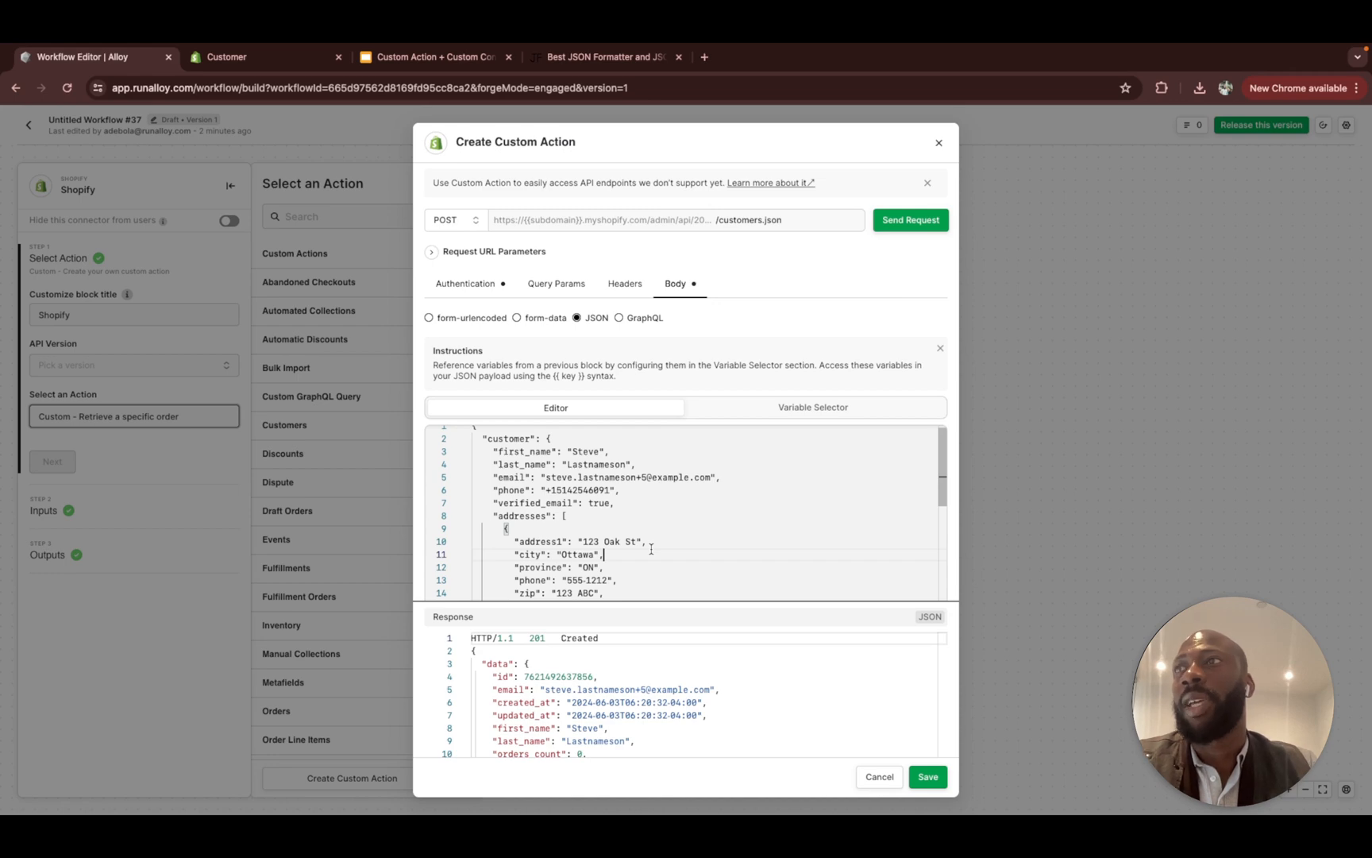